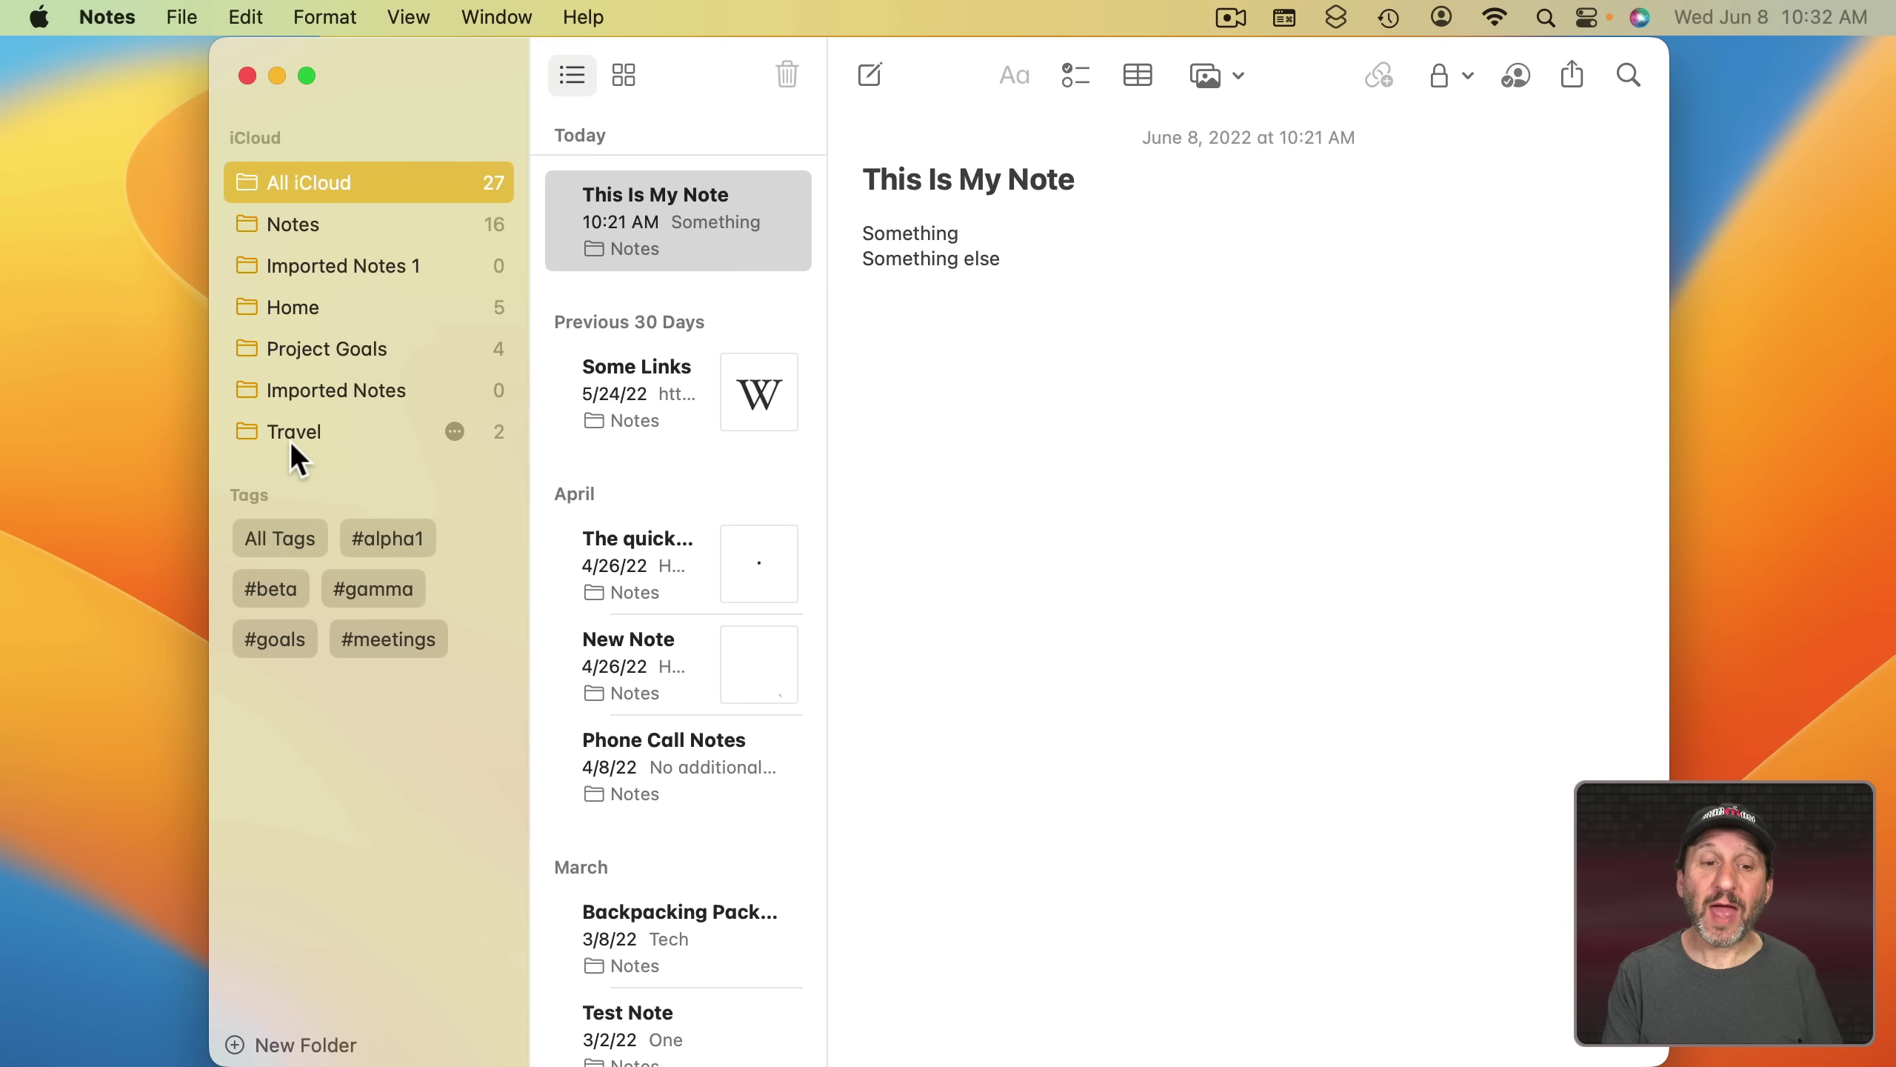
# - Start a new smart folder in Notes, turning on Make into Smart Folder to filter by tags
pyautogui.click(183, 15)
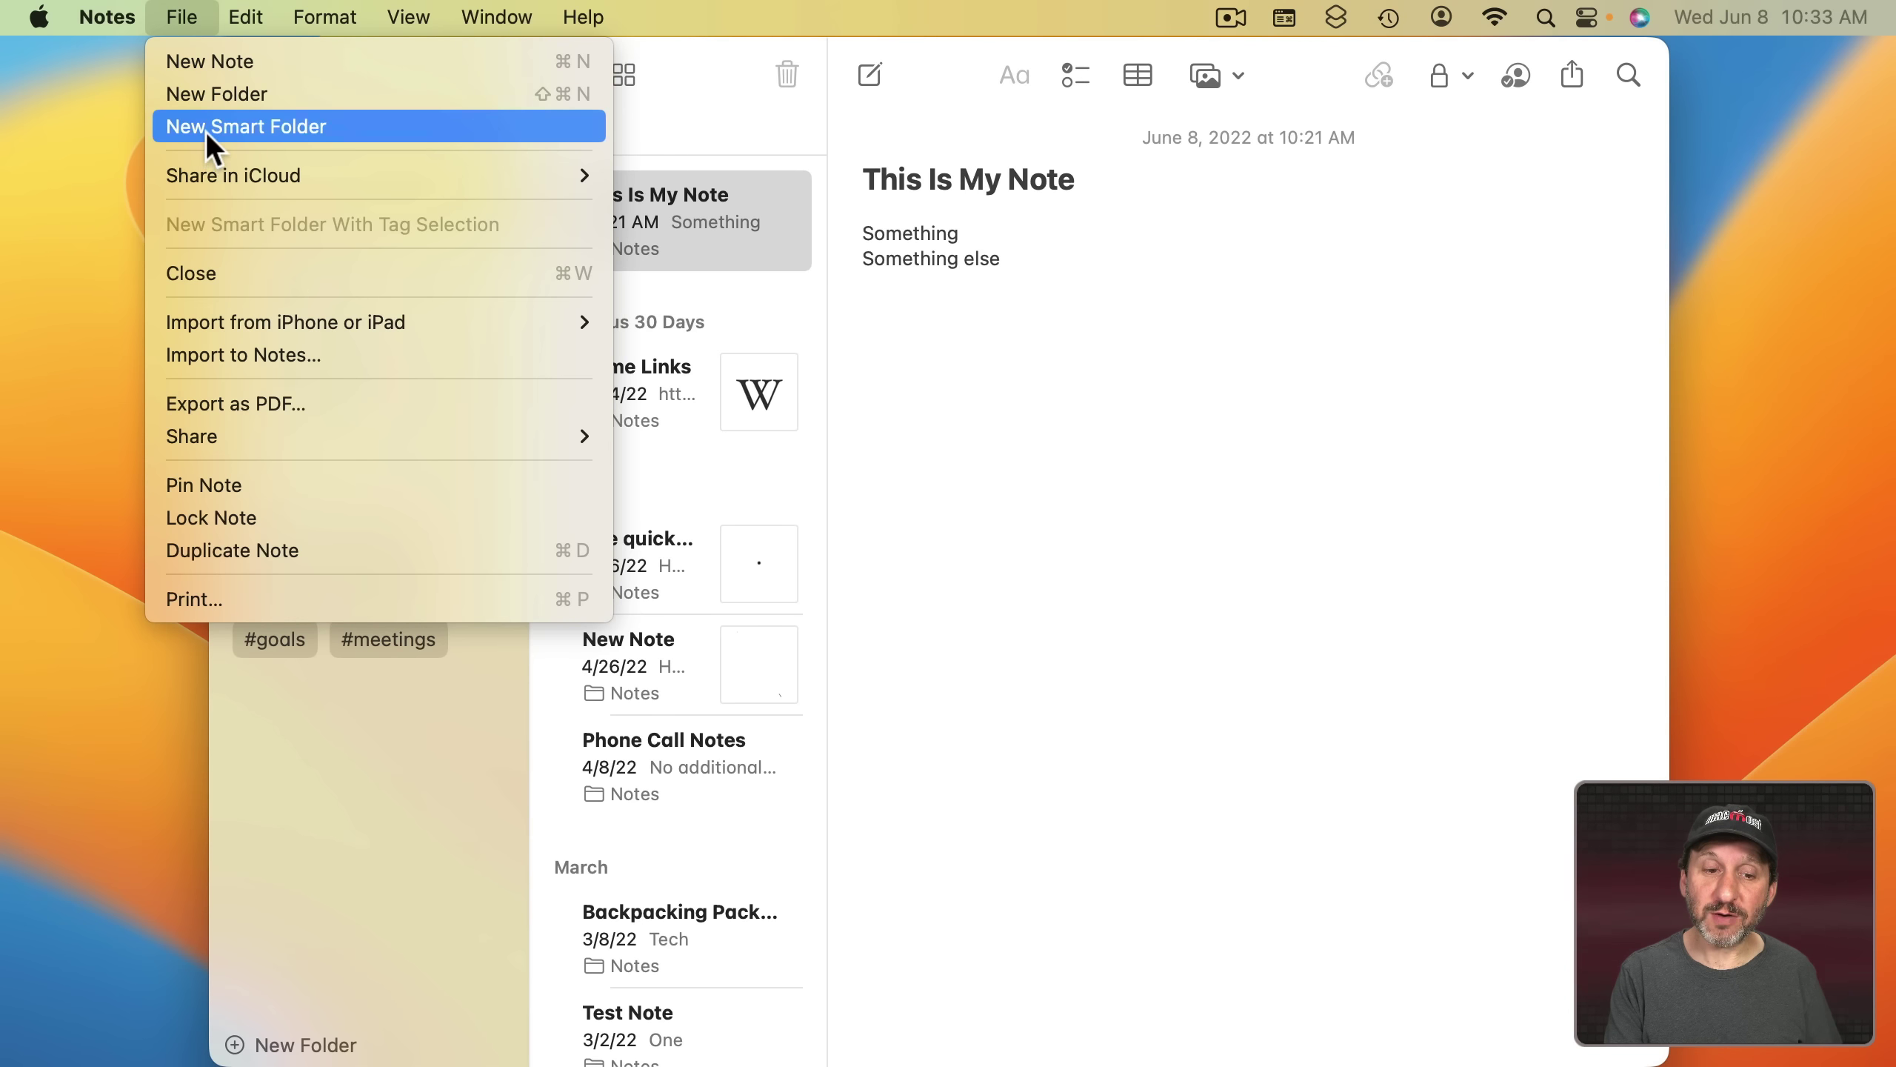
pyautogui.click(8, 426)
pyautogui.click(235, 1045)
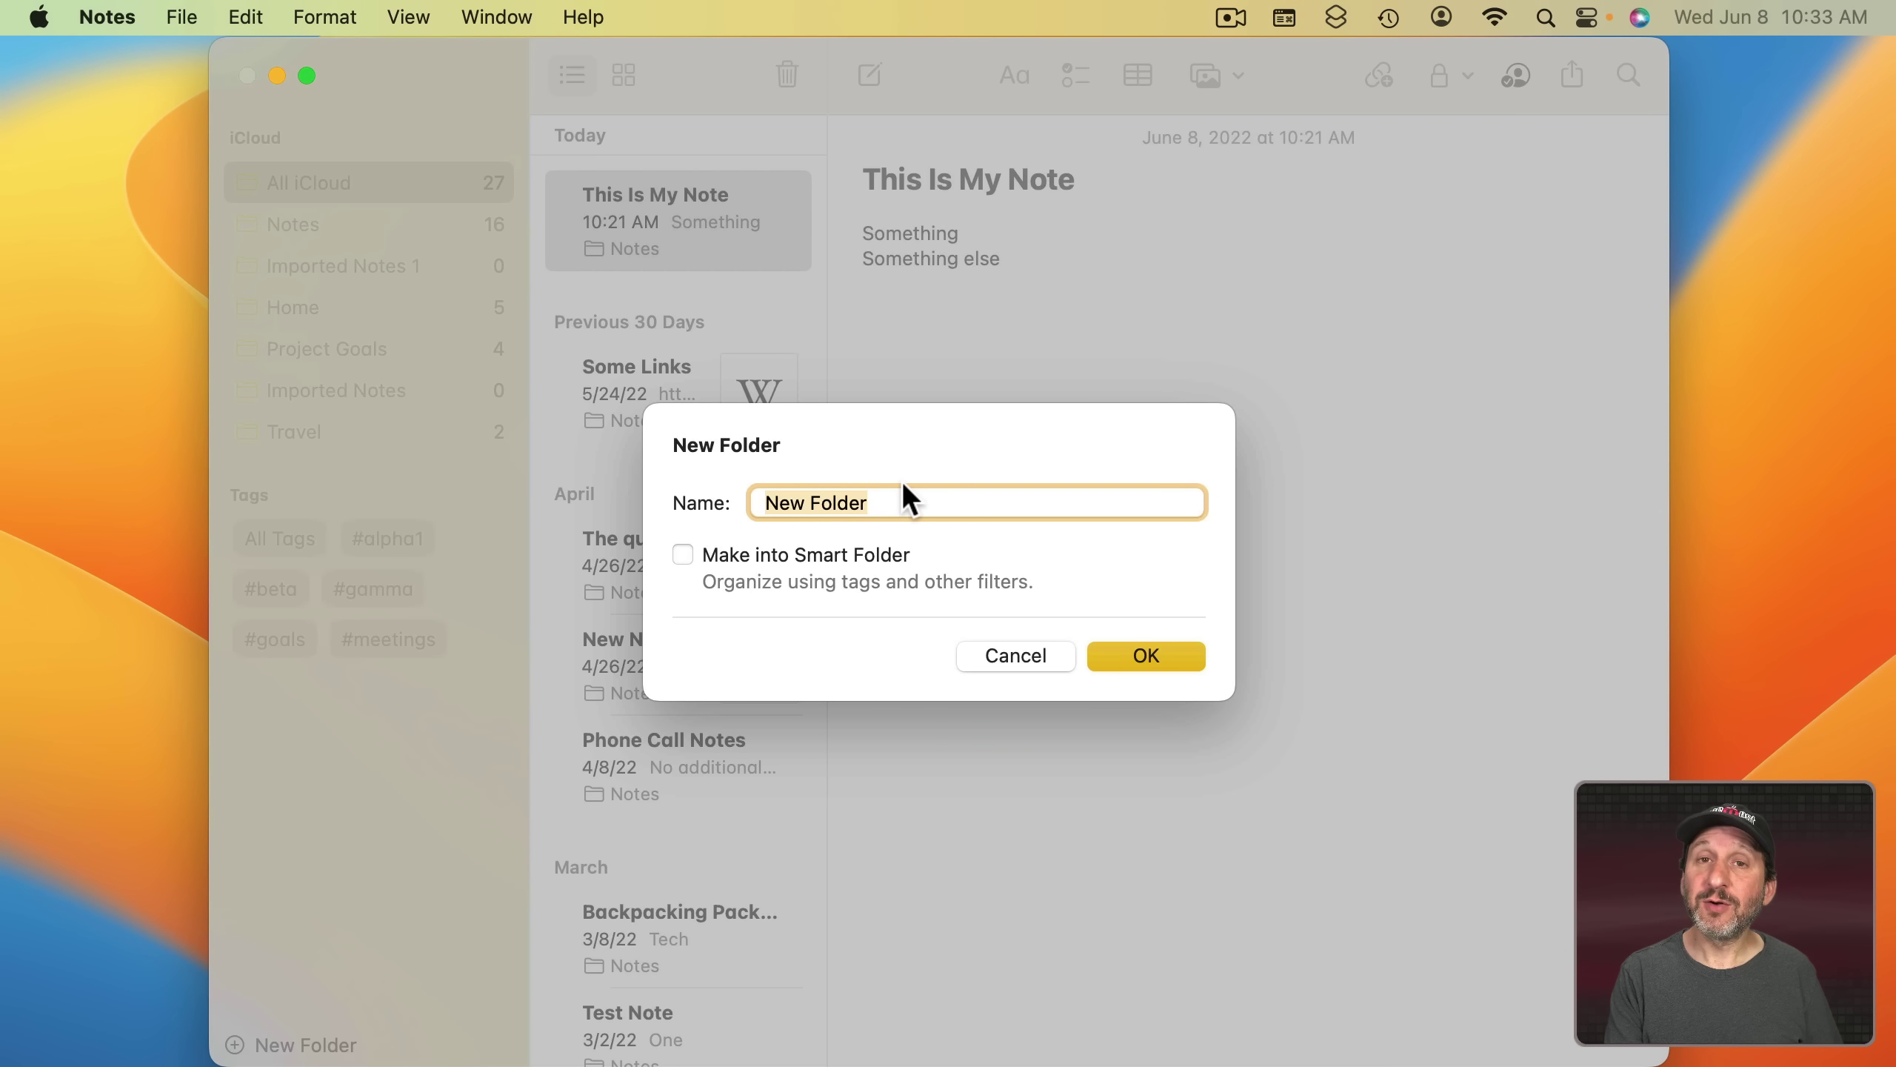
pyautogui.click(683, 554)
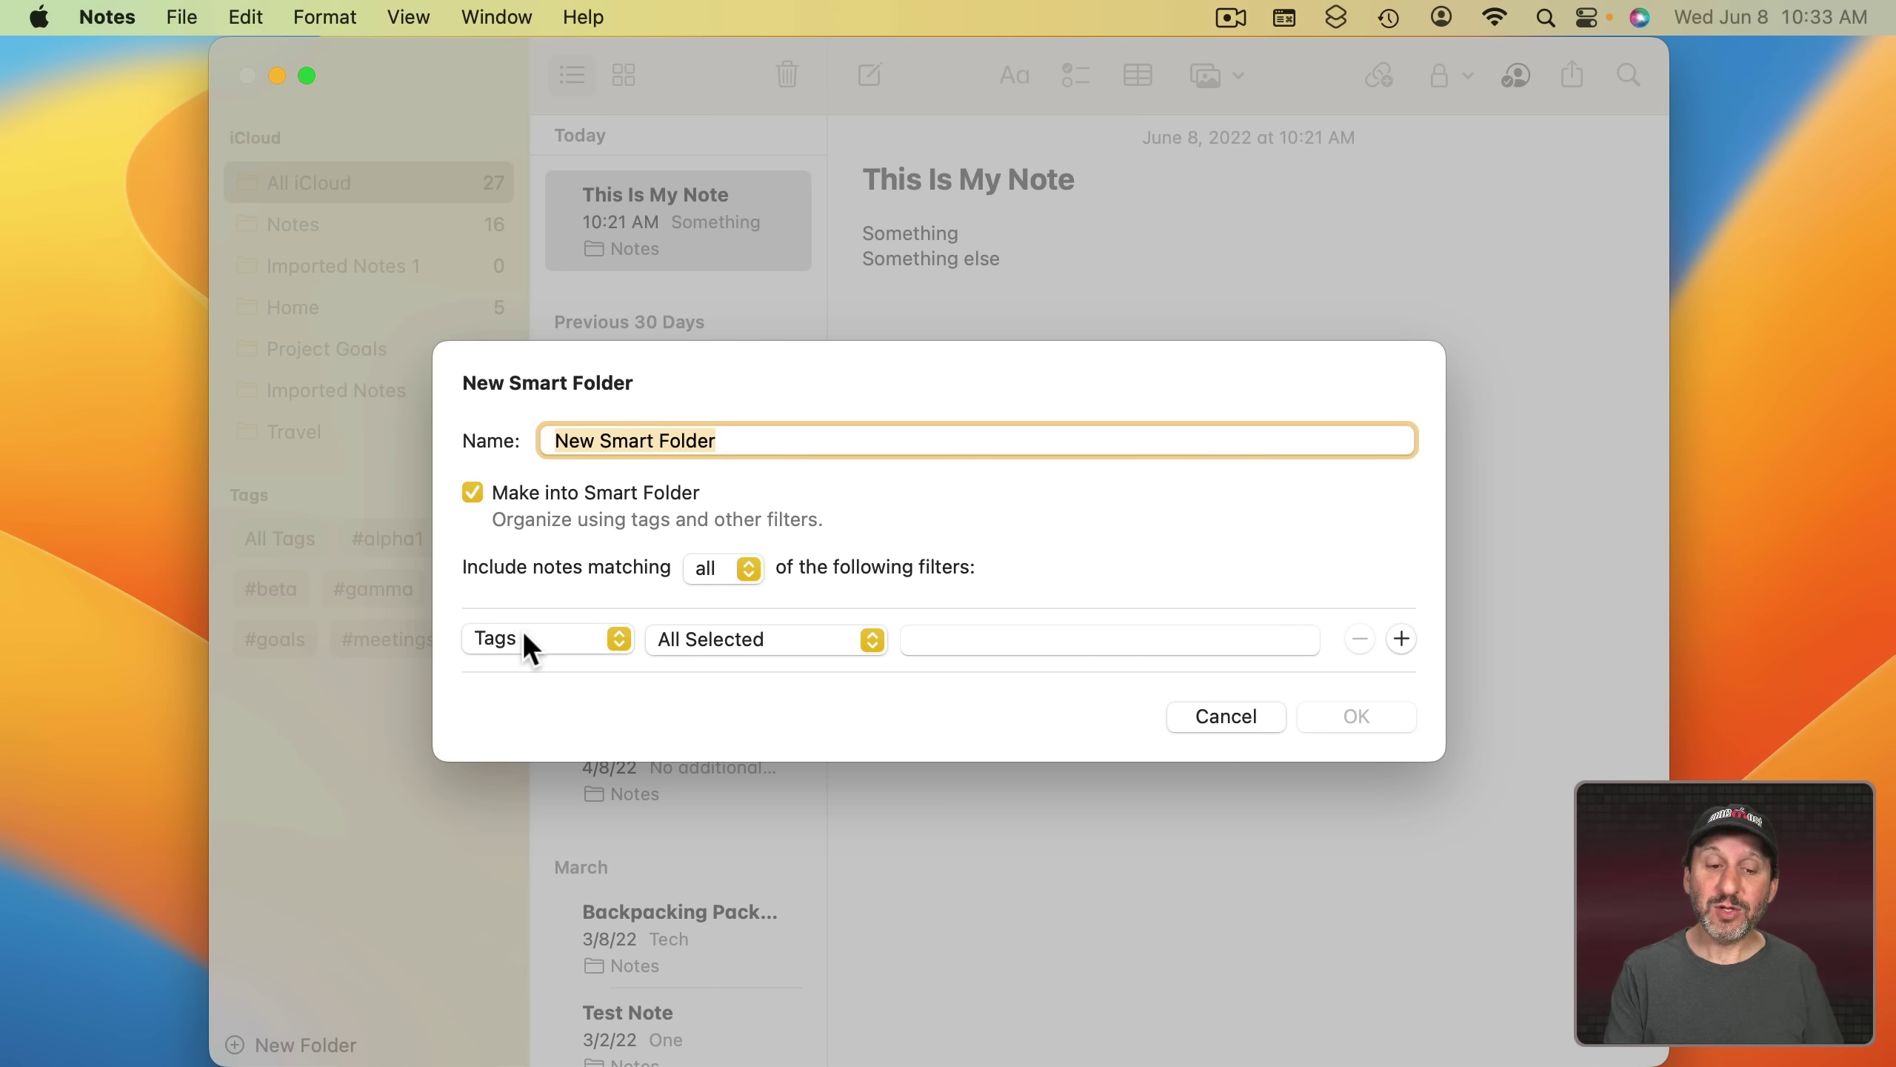
# - Switch the smart folder's Tags filter from All Selected to Any Selected
pyautogui.click(966, 639)
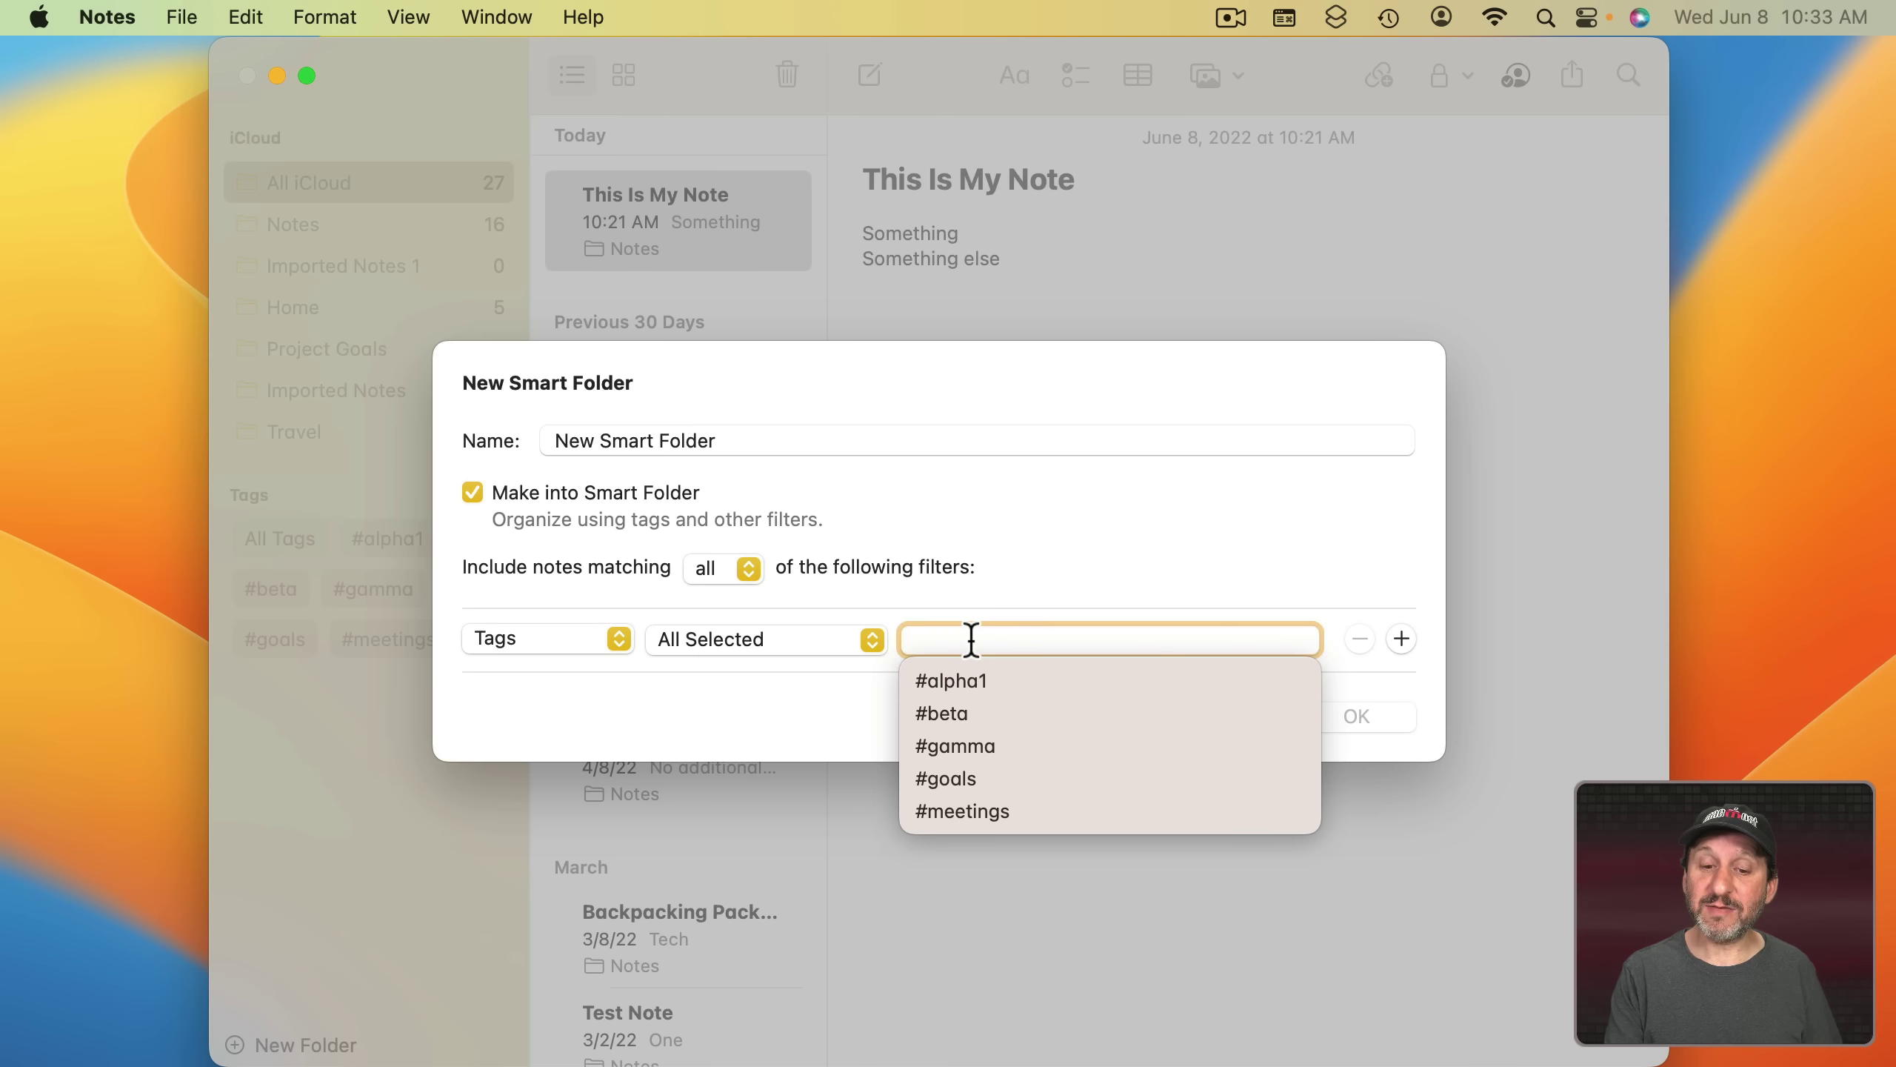
pyautogui.click(819, 643)
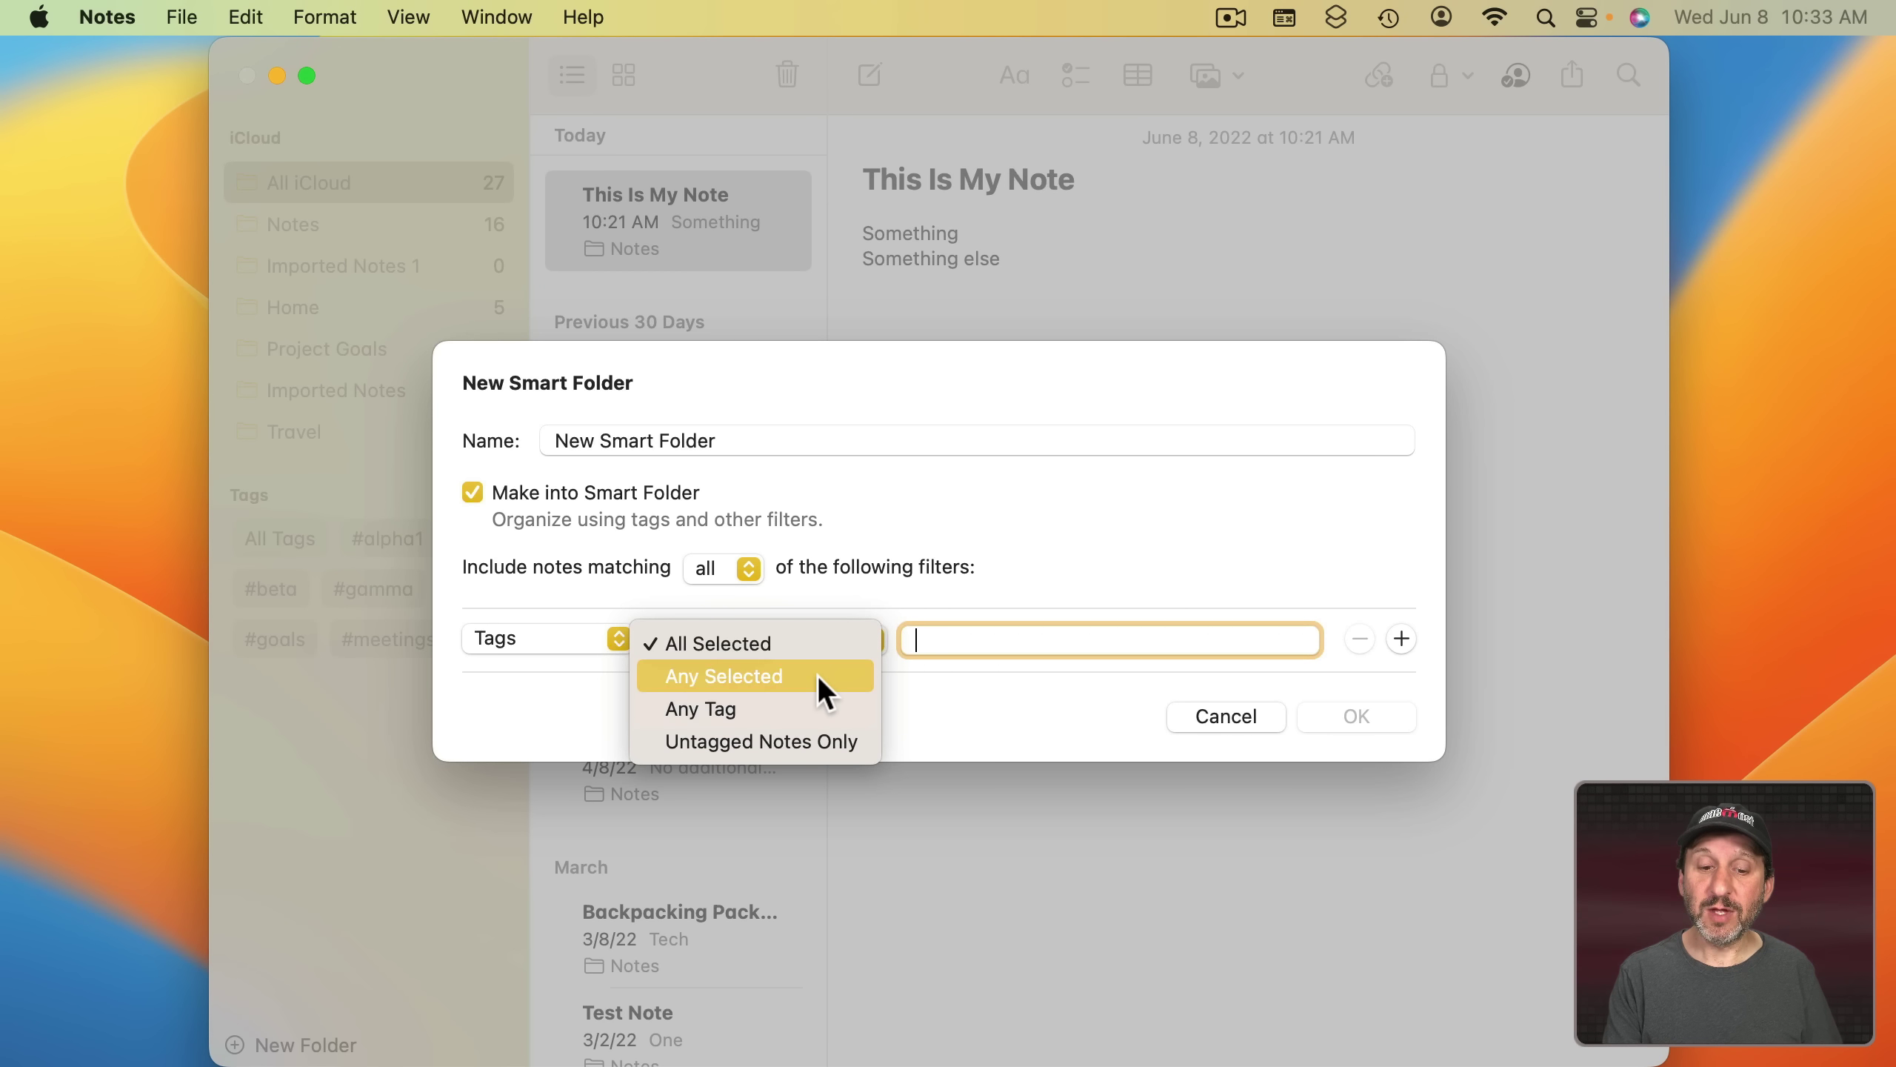
pyautogui.click(819, 677)
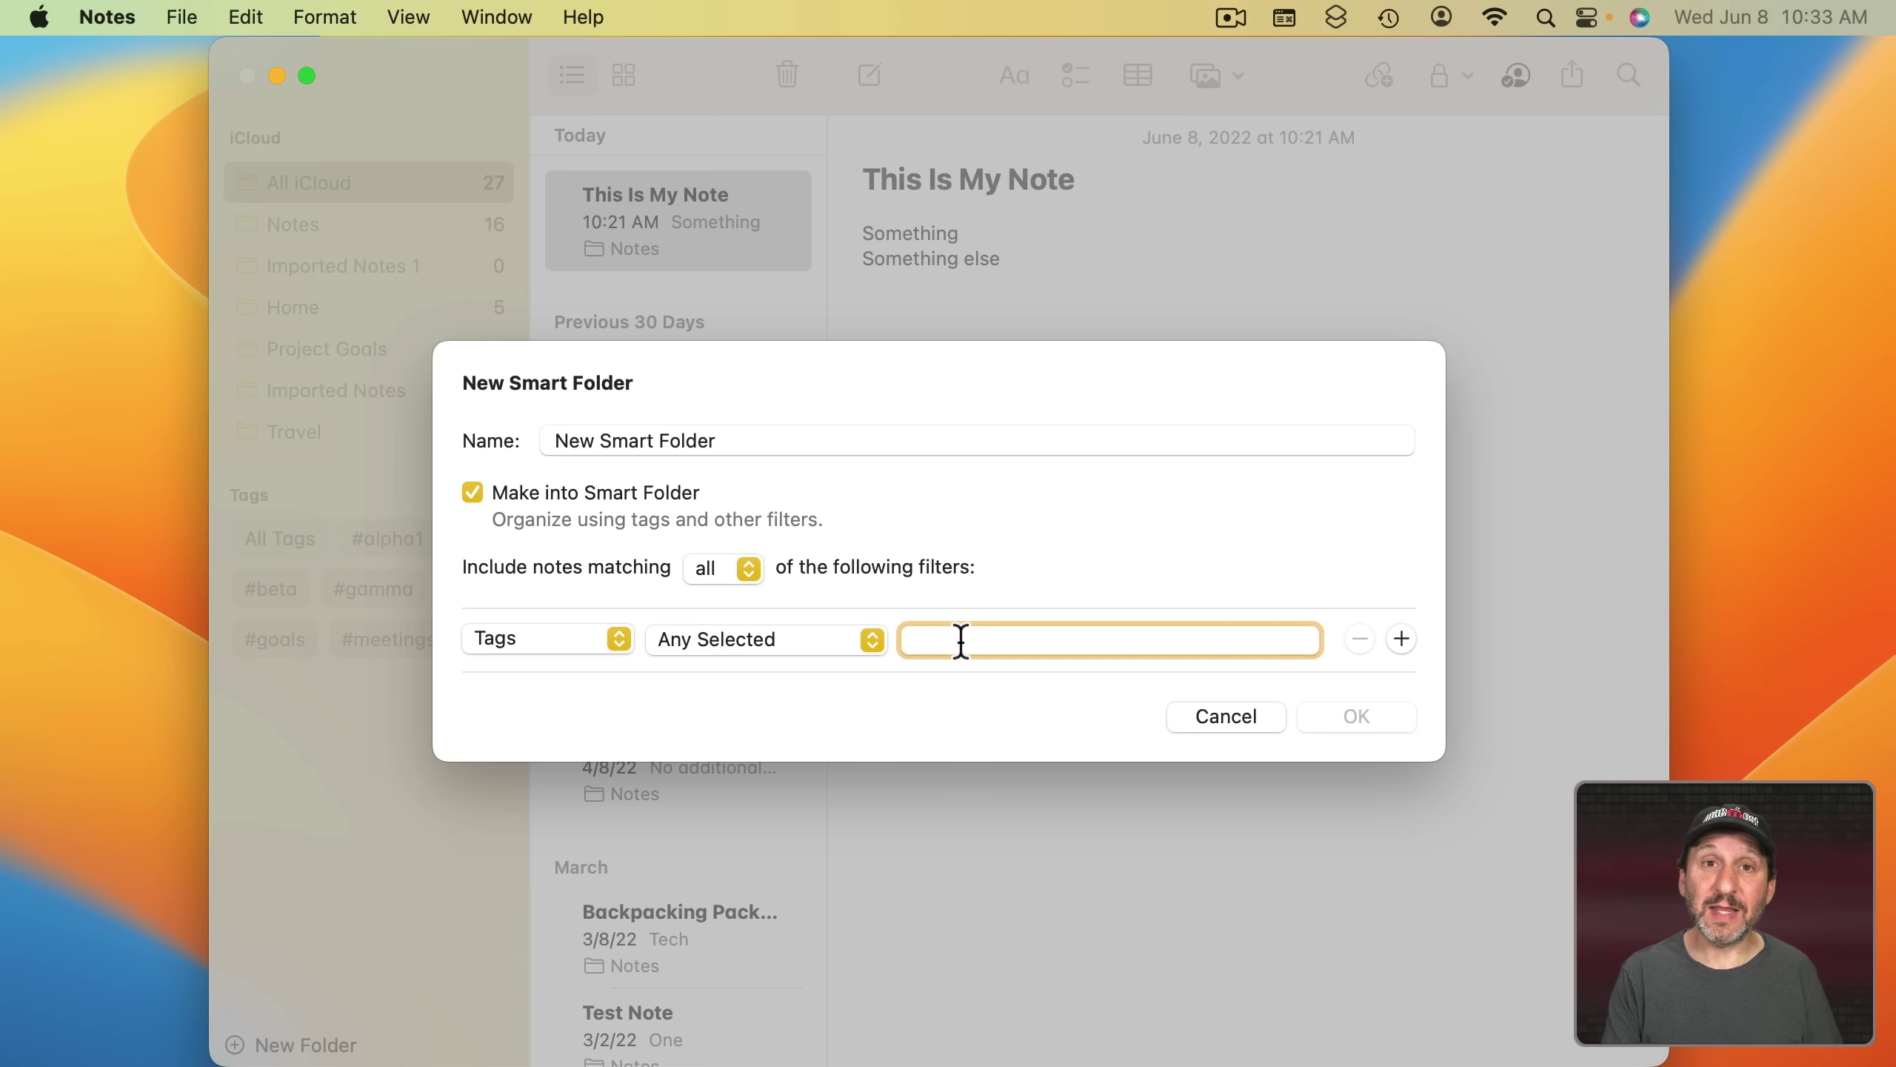
# - Add a Date Created filter for the Last 30 Days, then cancel the smart folder dialog
pyautogui.click(1401, 637)
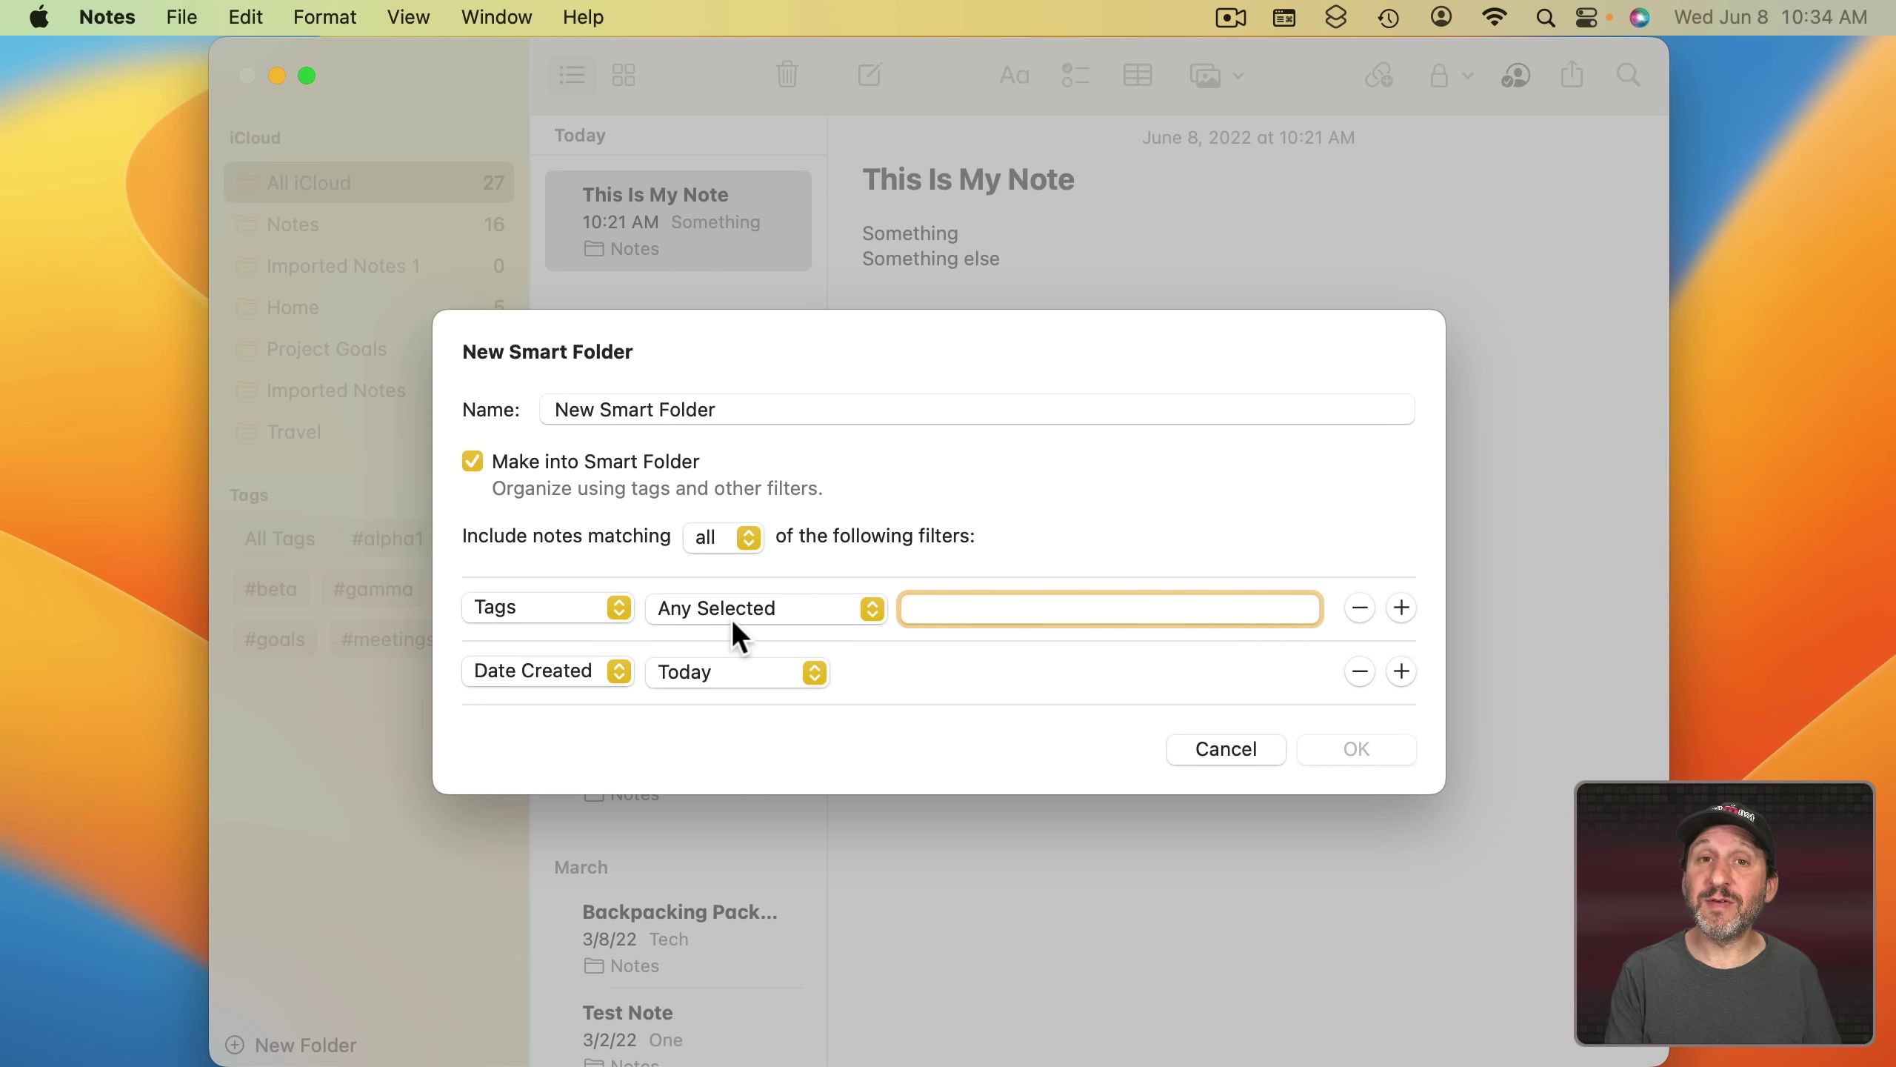
pyautogui.click(581, 672)
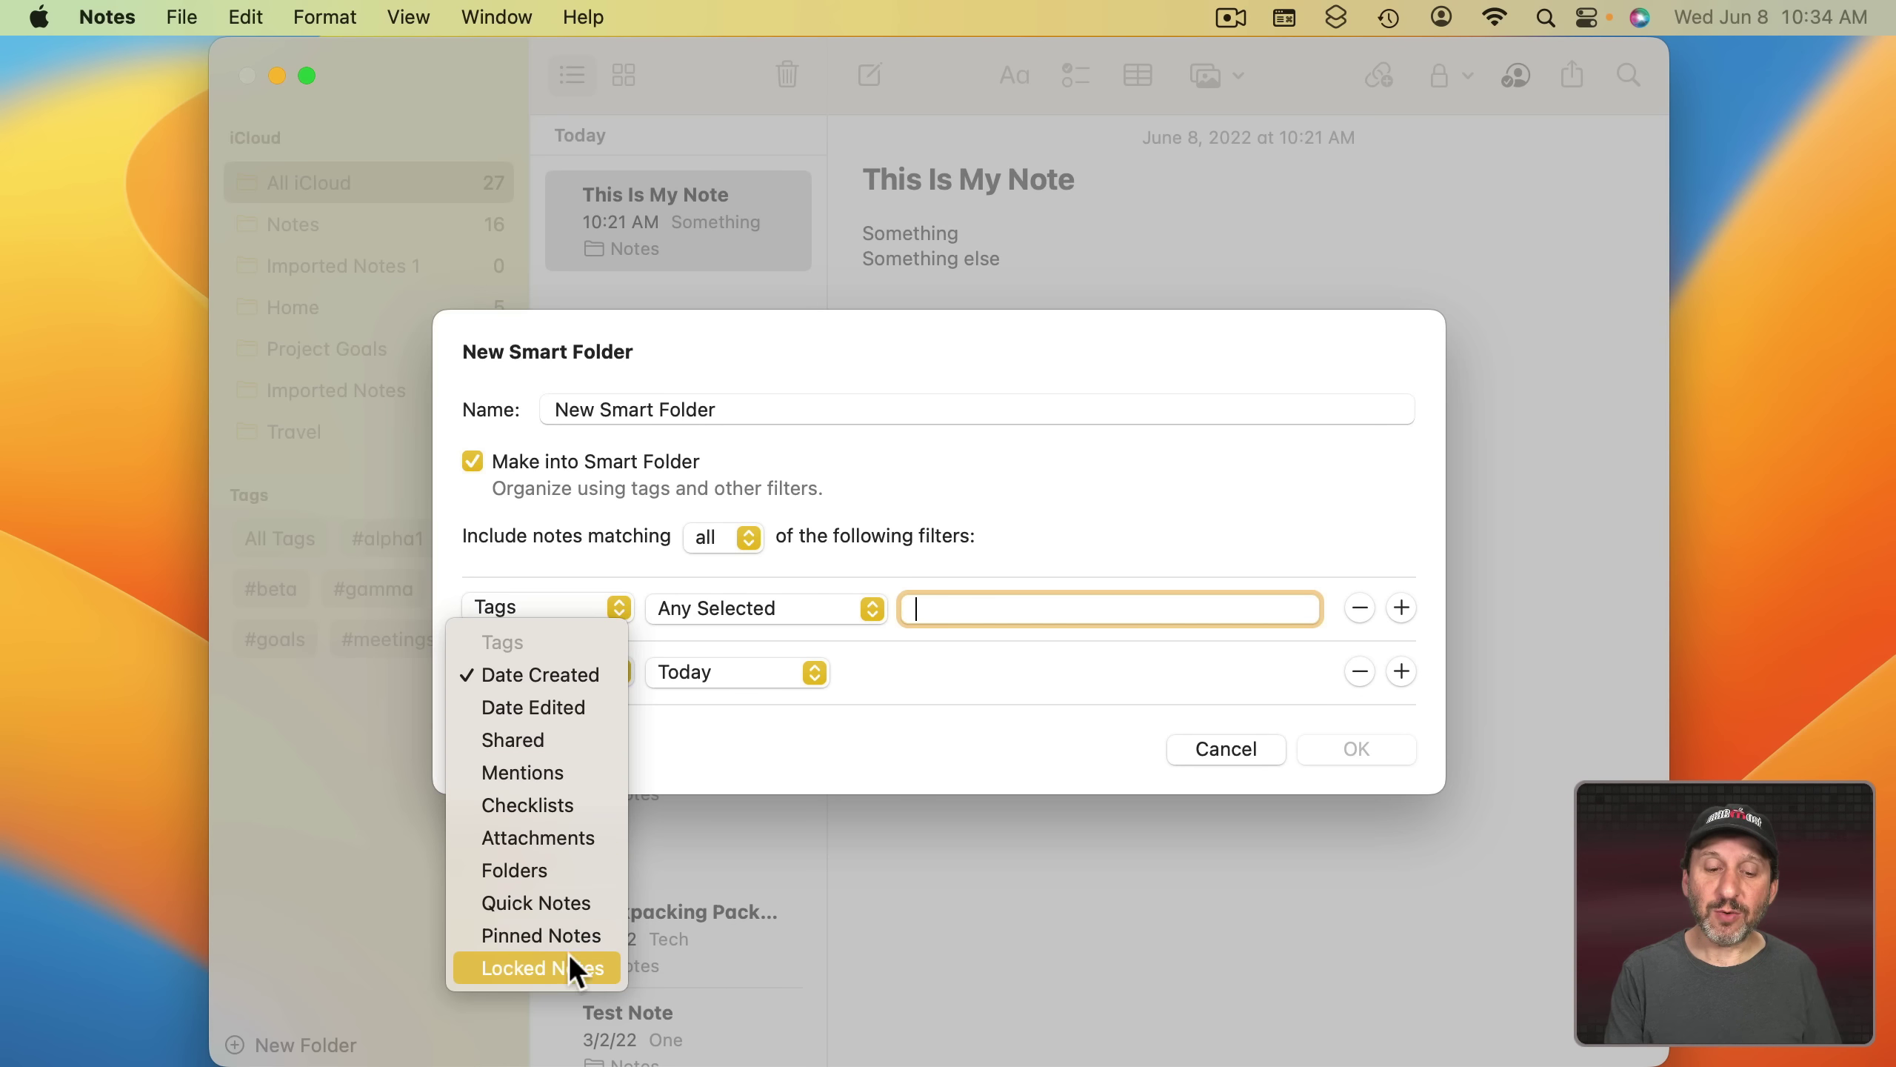
pyautogui.click(933, 718)
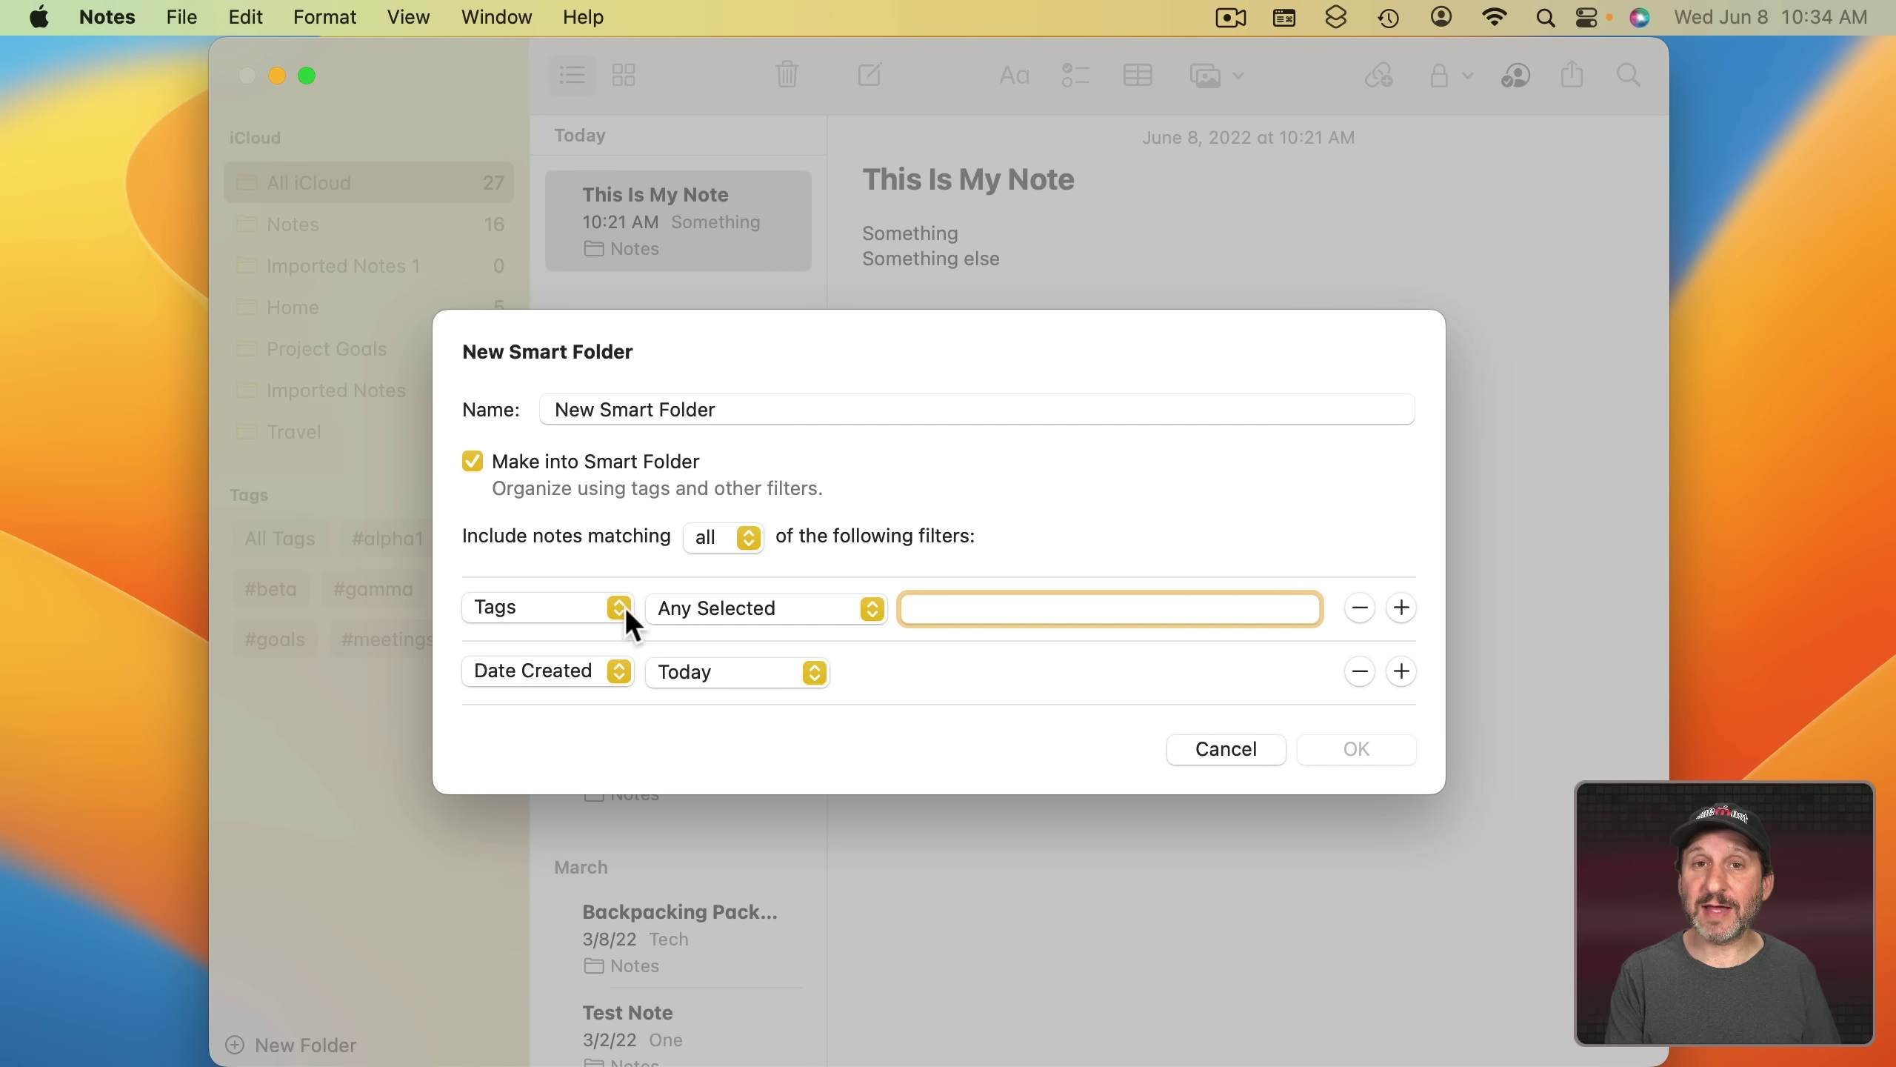
pyautogui.click(735, 672)
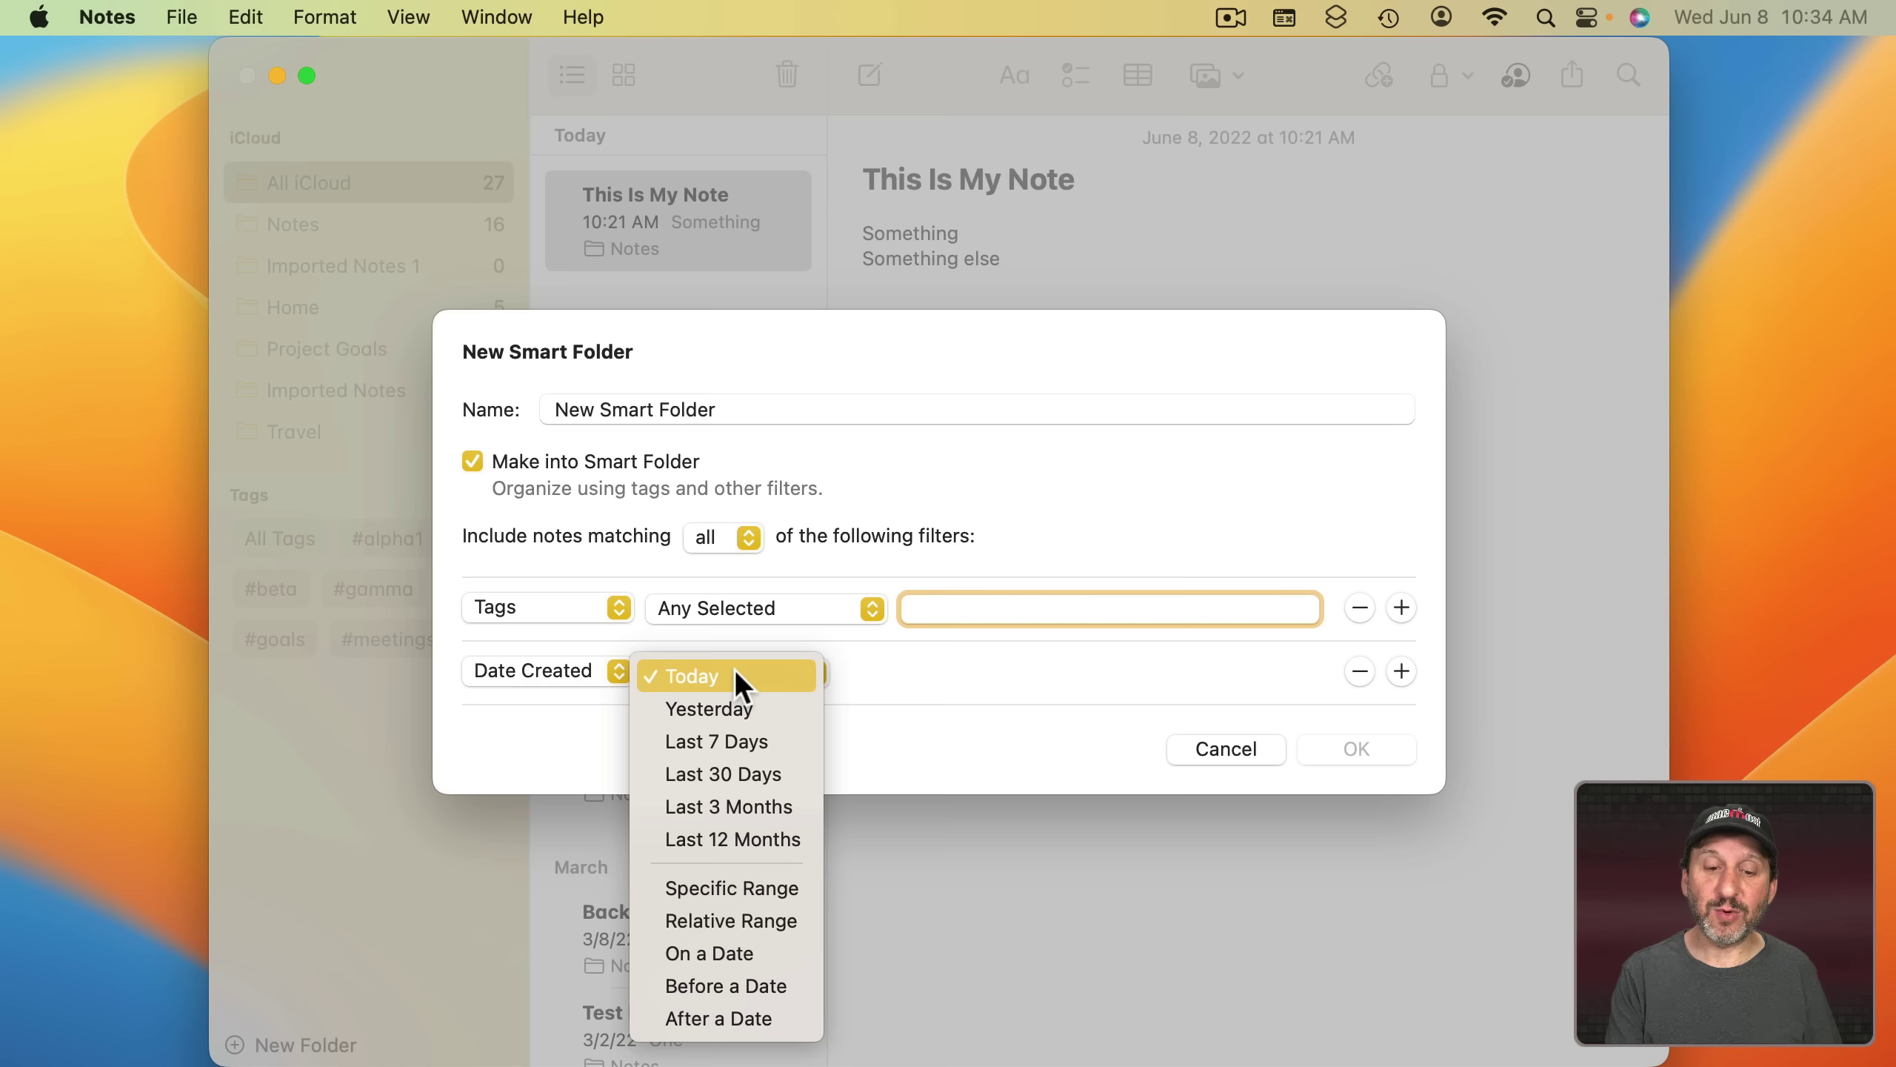
pyautogui.click(744, 760)
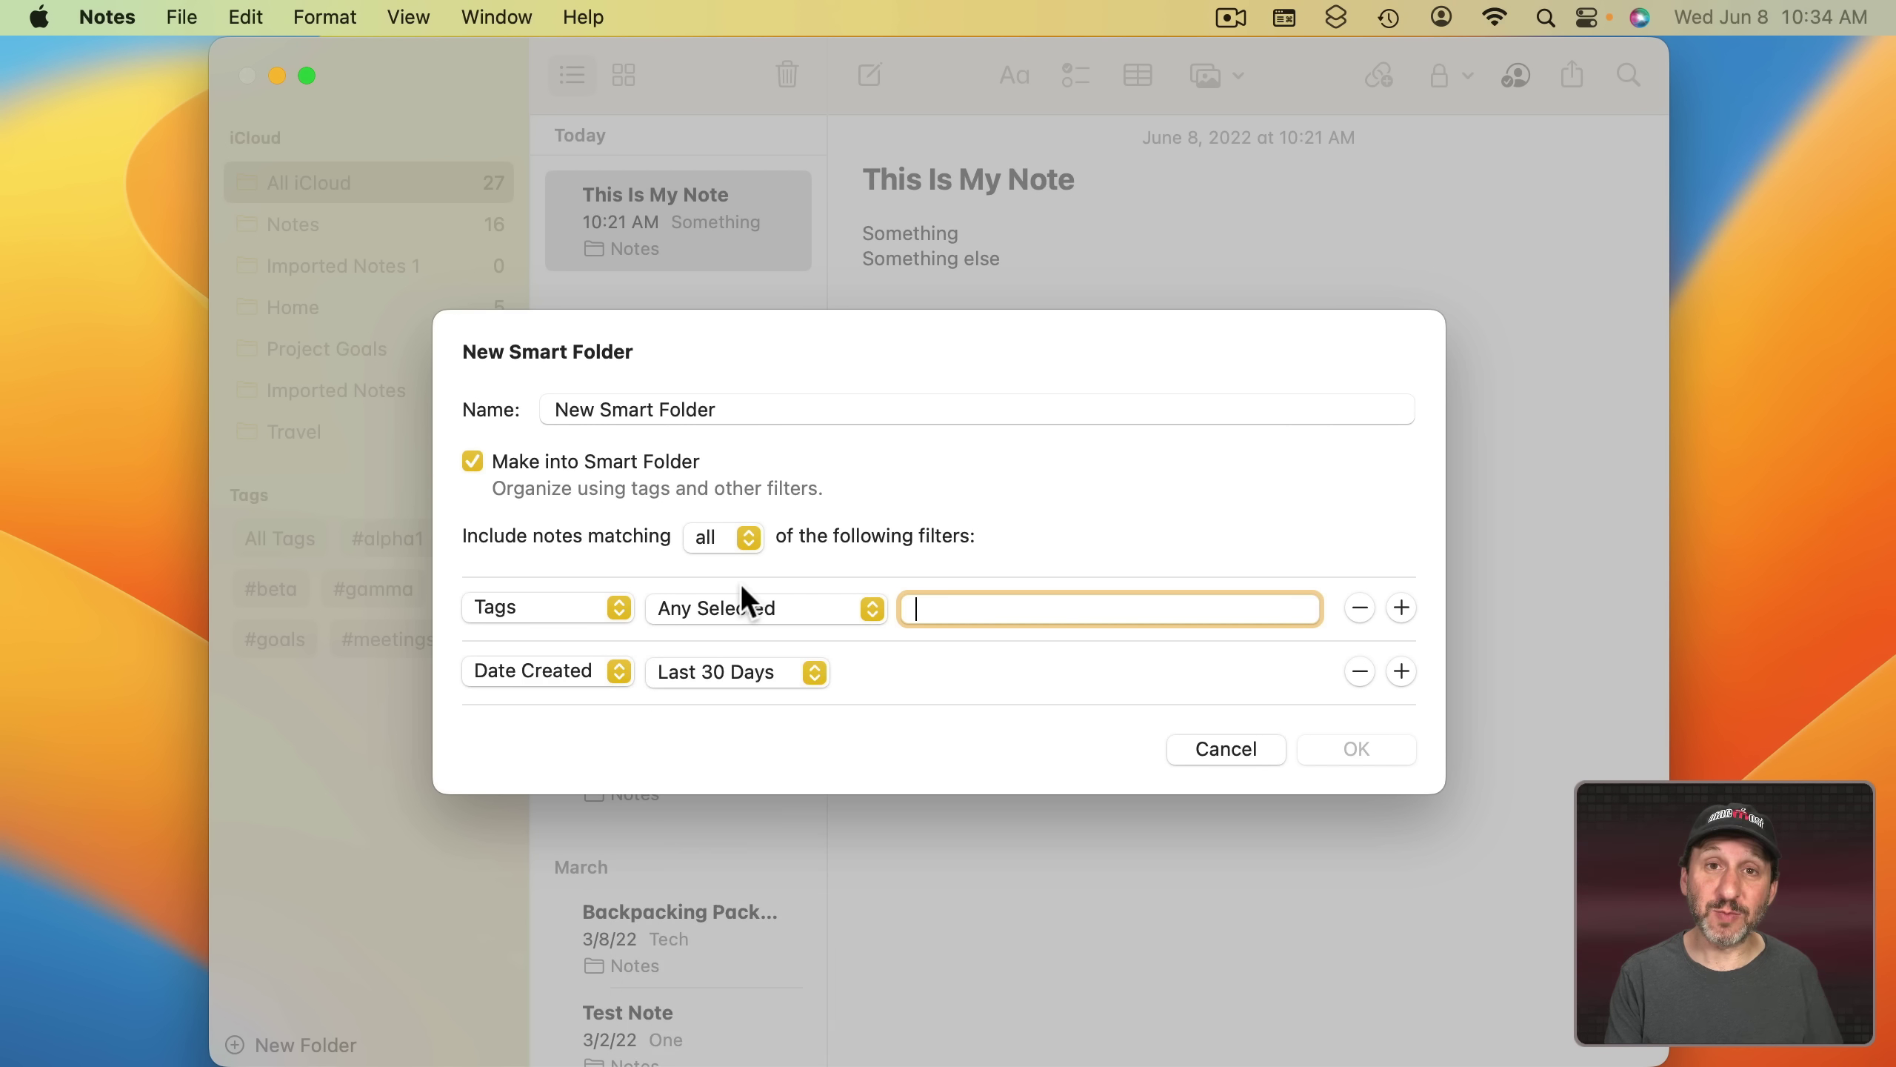
pyautogui.press('Escape')
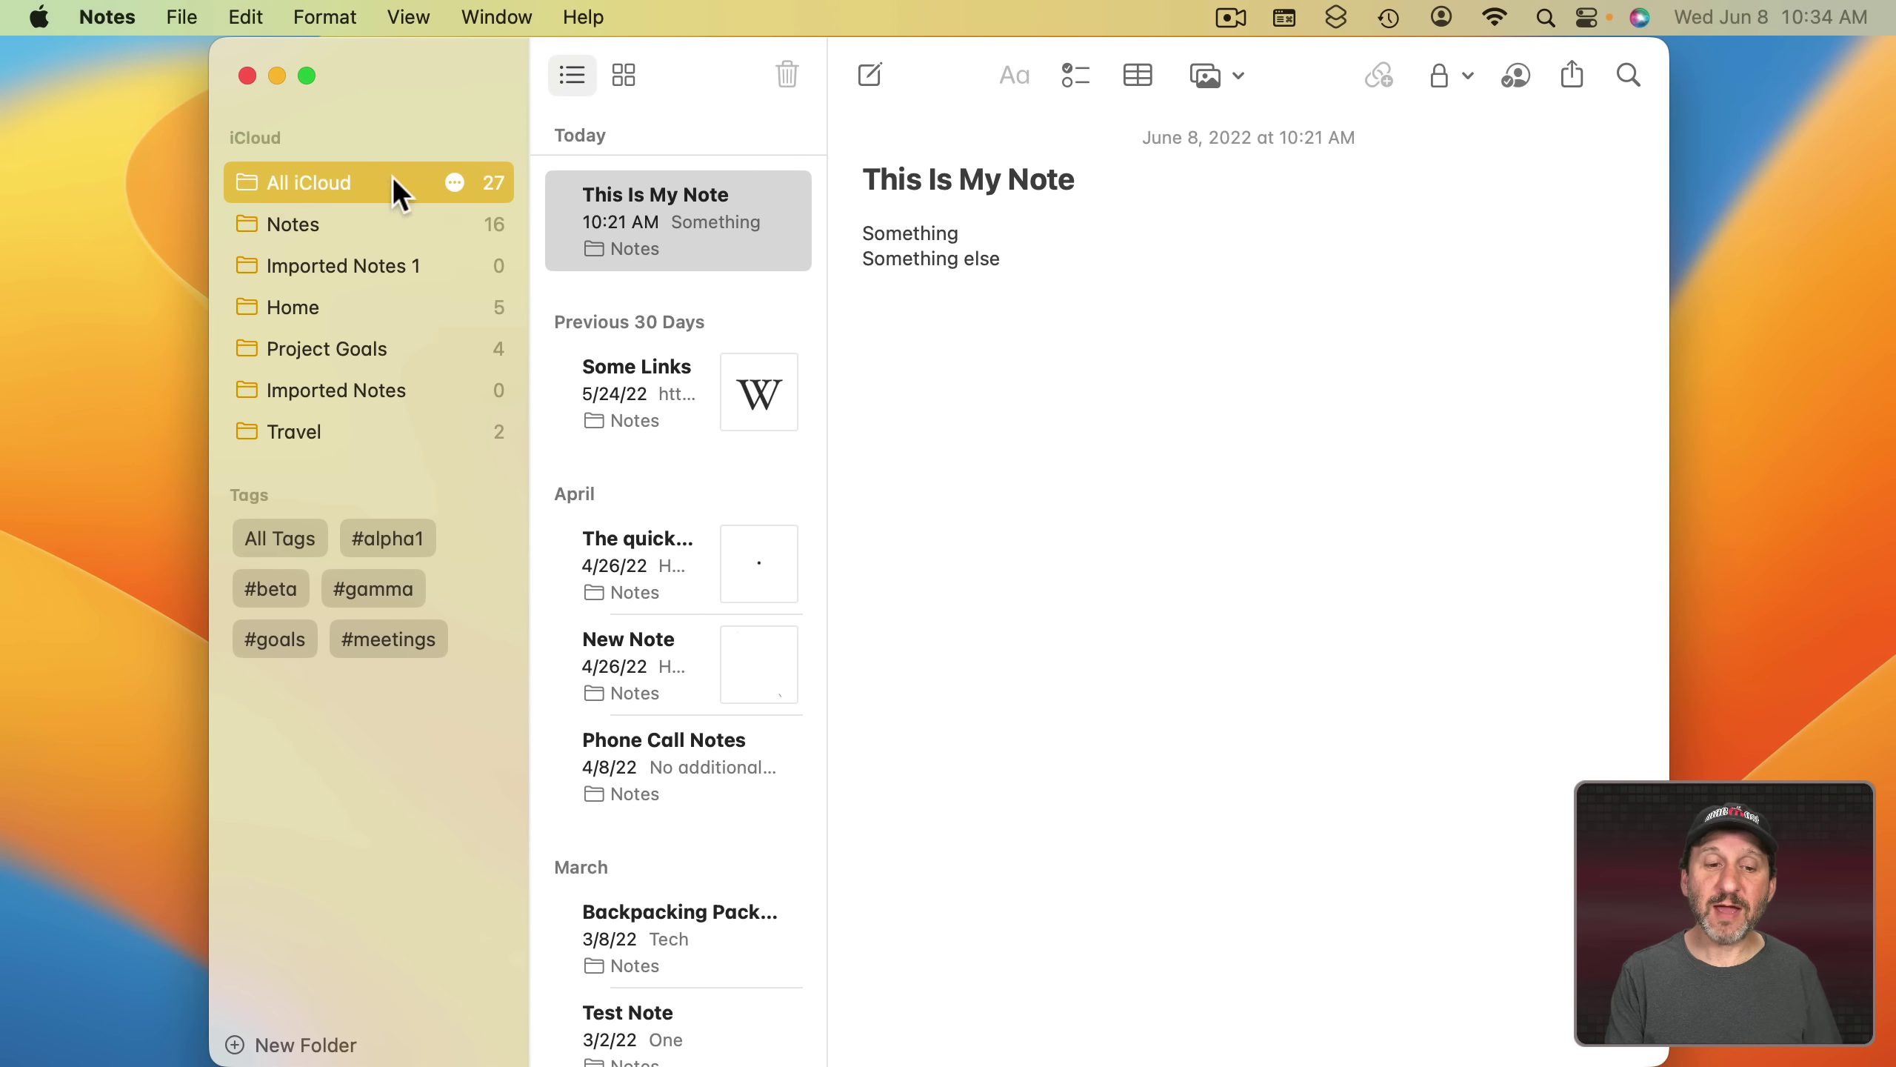
# - Filter notes by #alpha1 and #beta, trying Any Selected before returning to All Selected
pyautogui.click(400, 536)
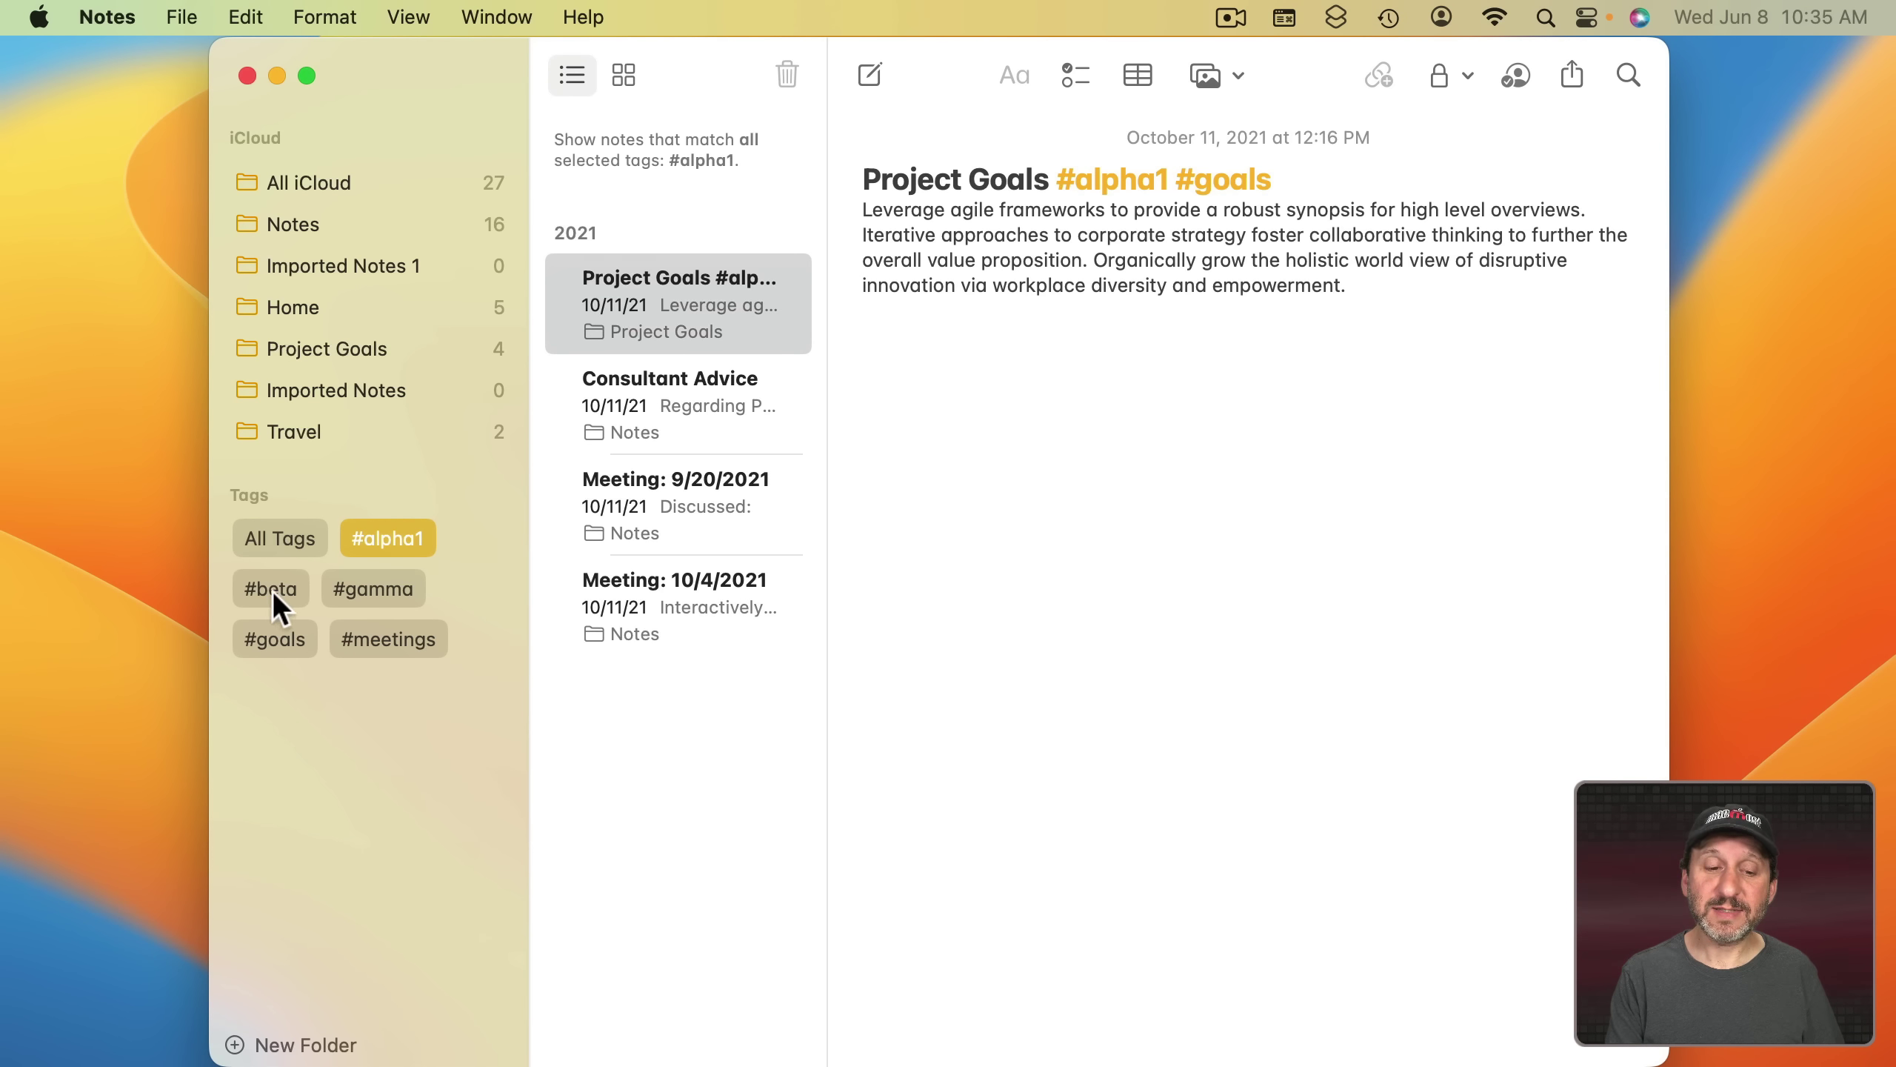
pyautogui.click(273, 591)
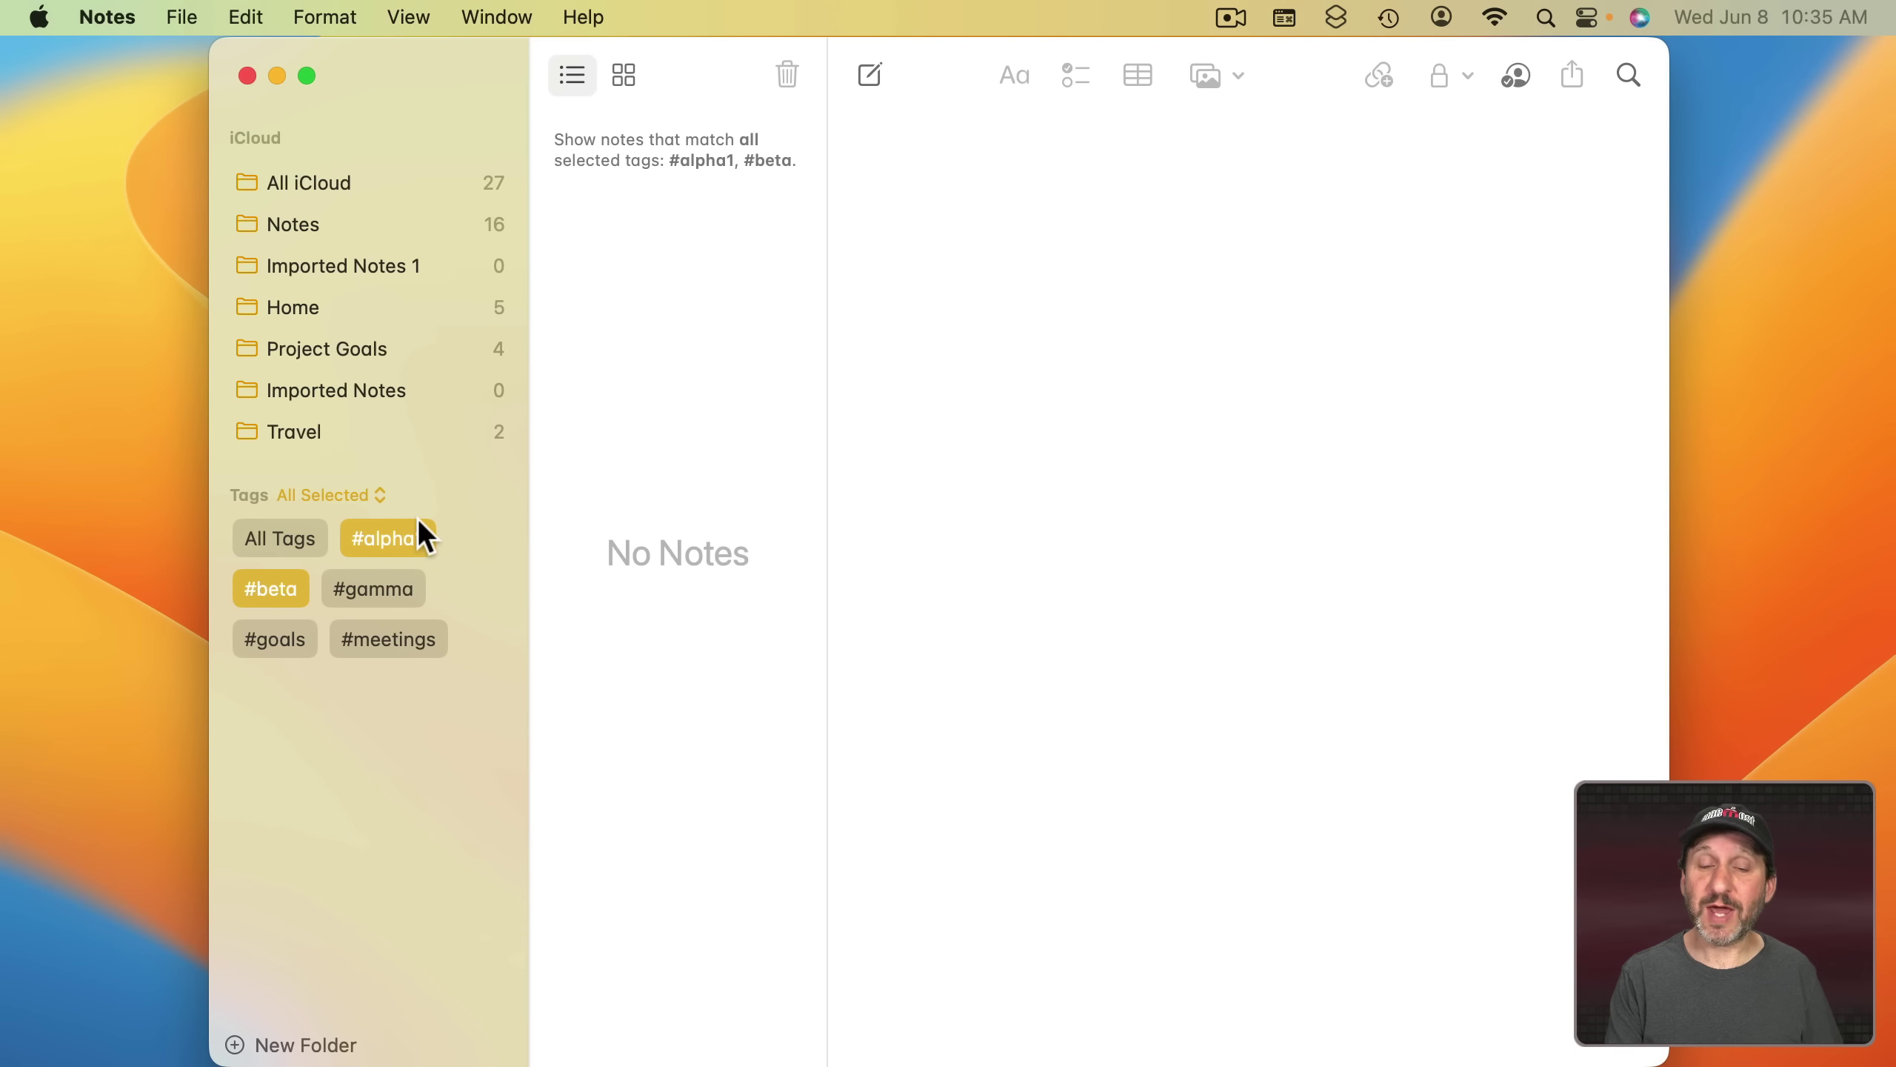
pyautogui.click(326, 497)
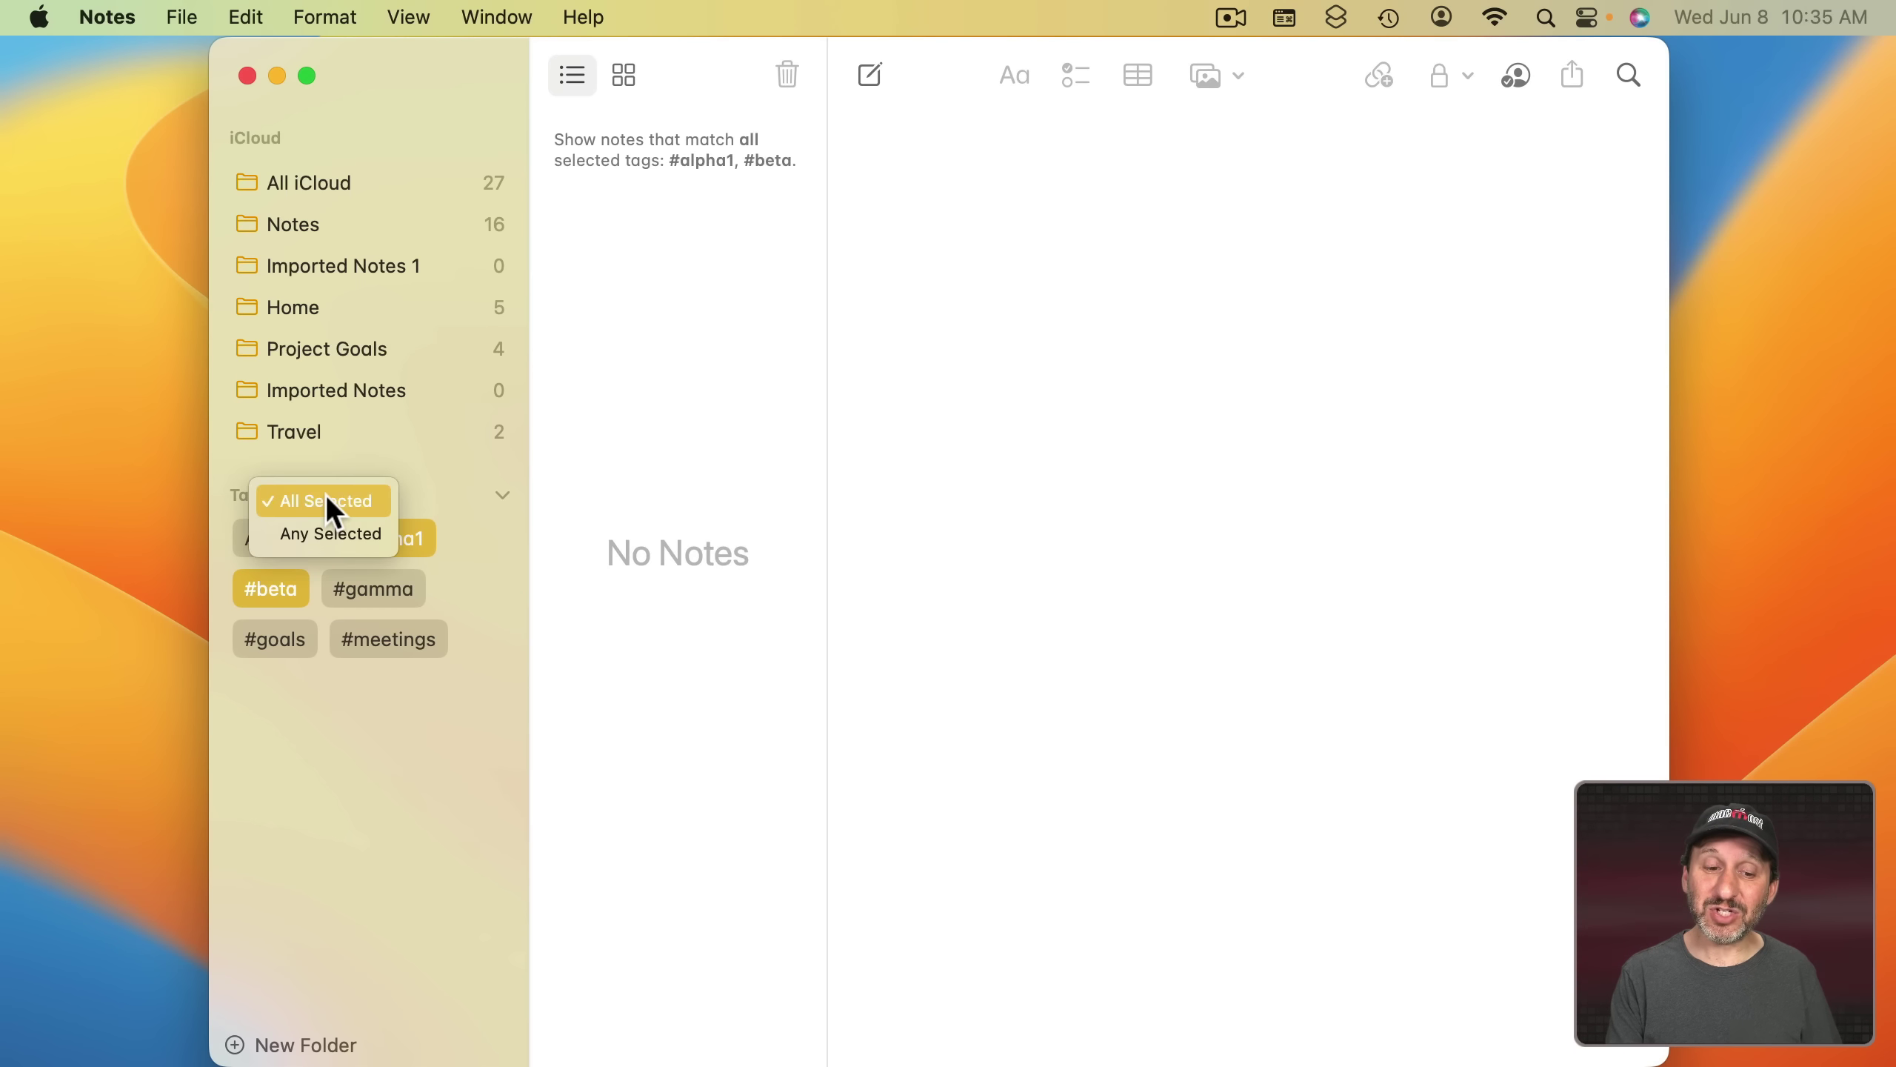
pyautogui.click(329, 527)
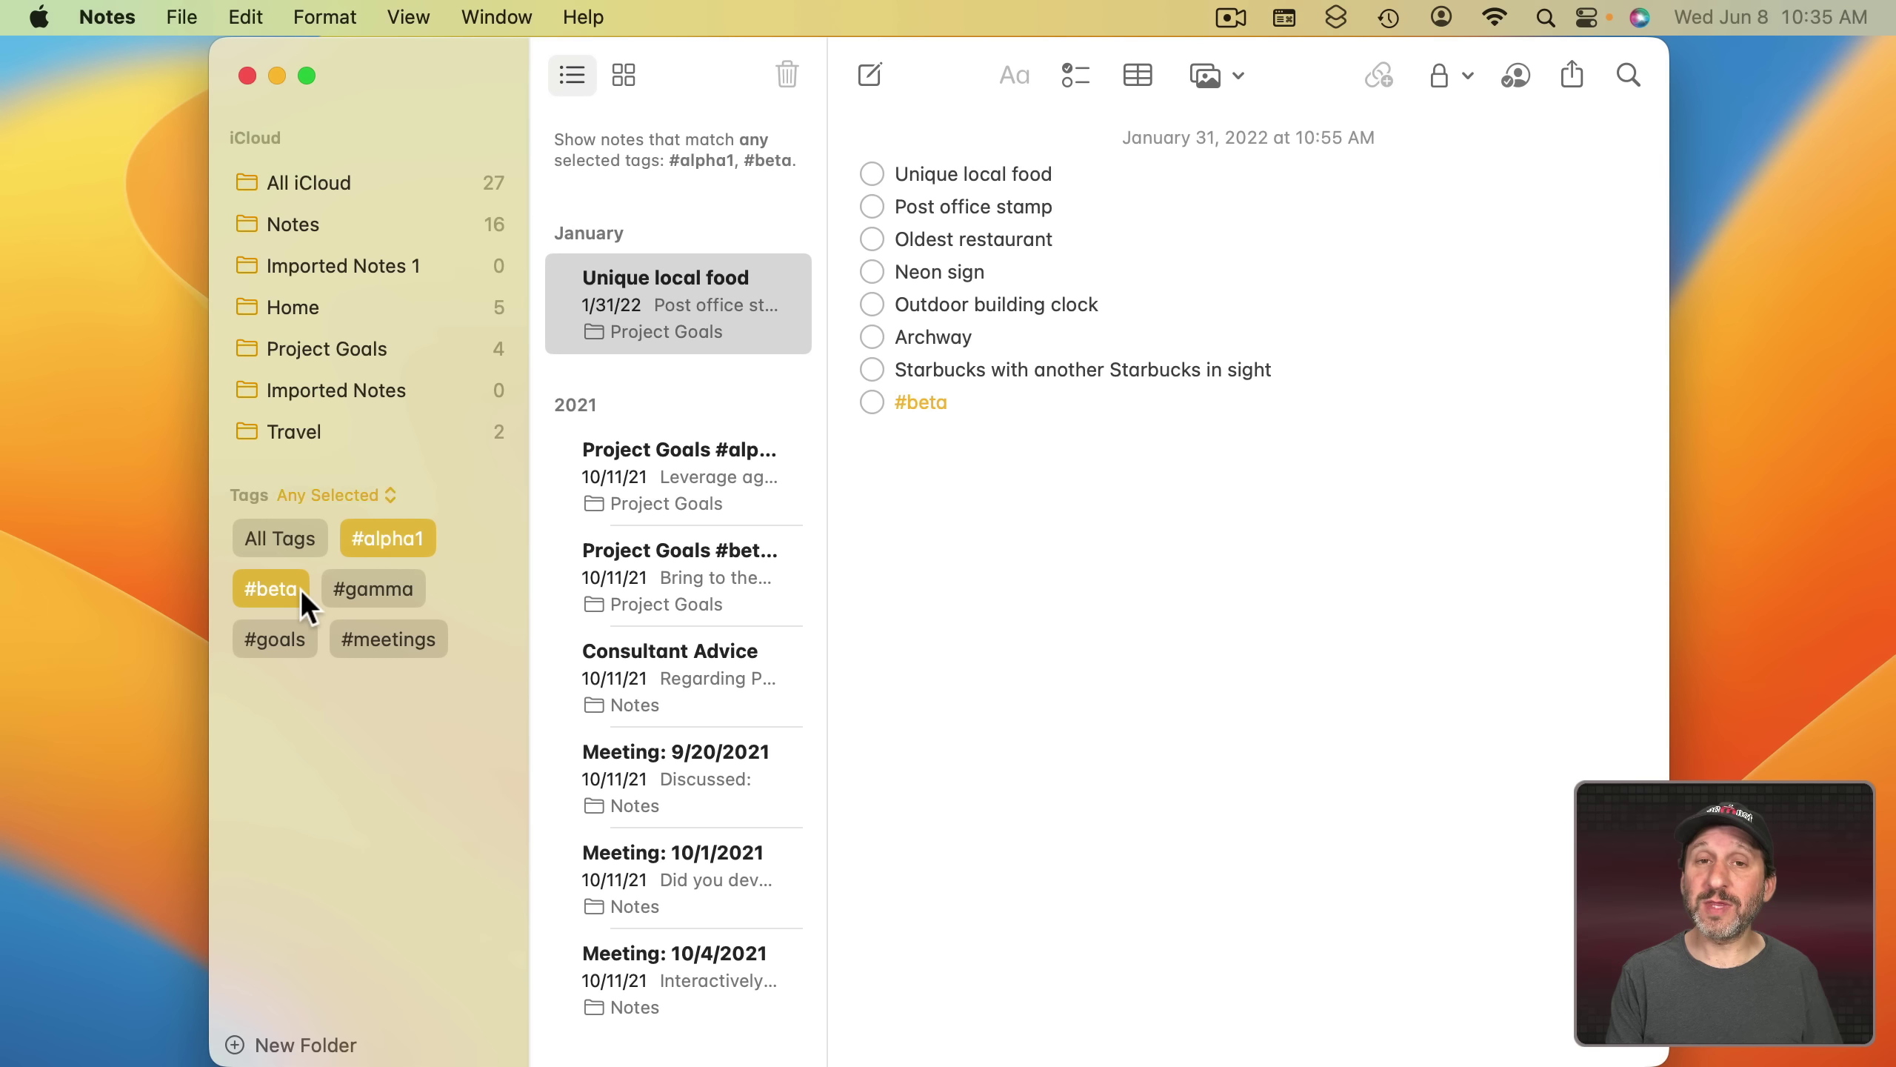
pyautogui.click(362, 493)
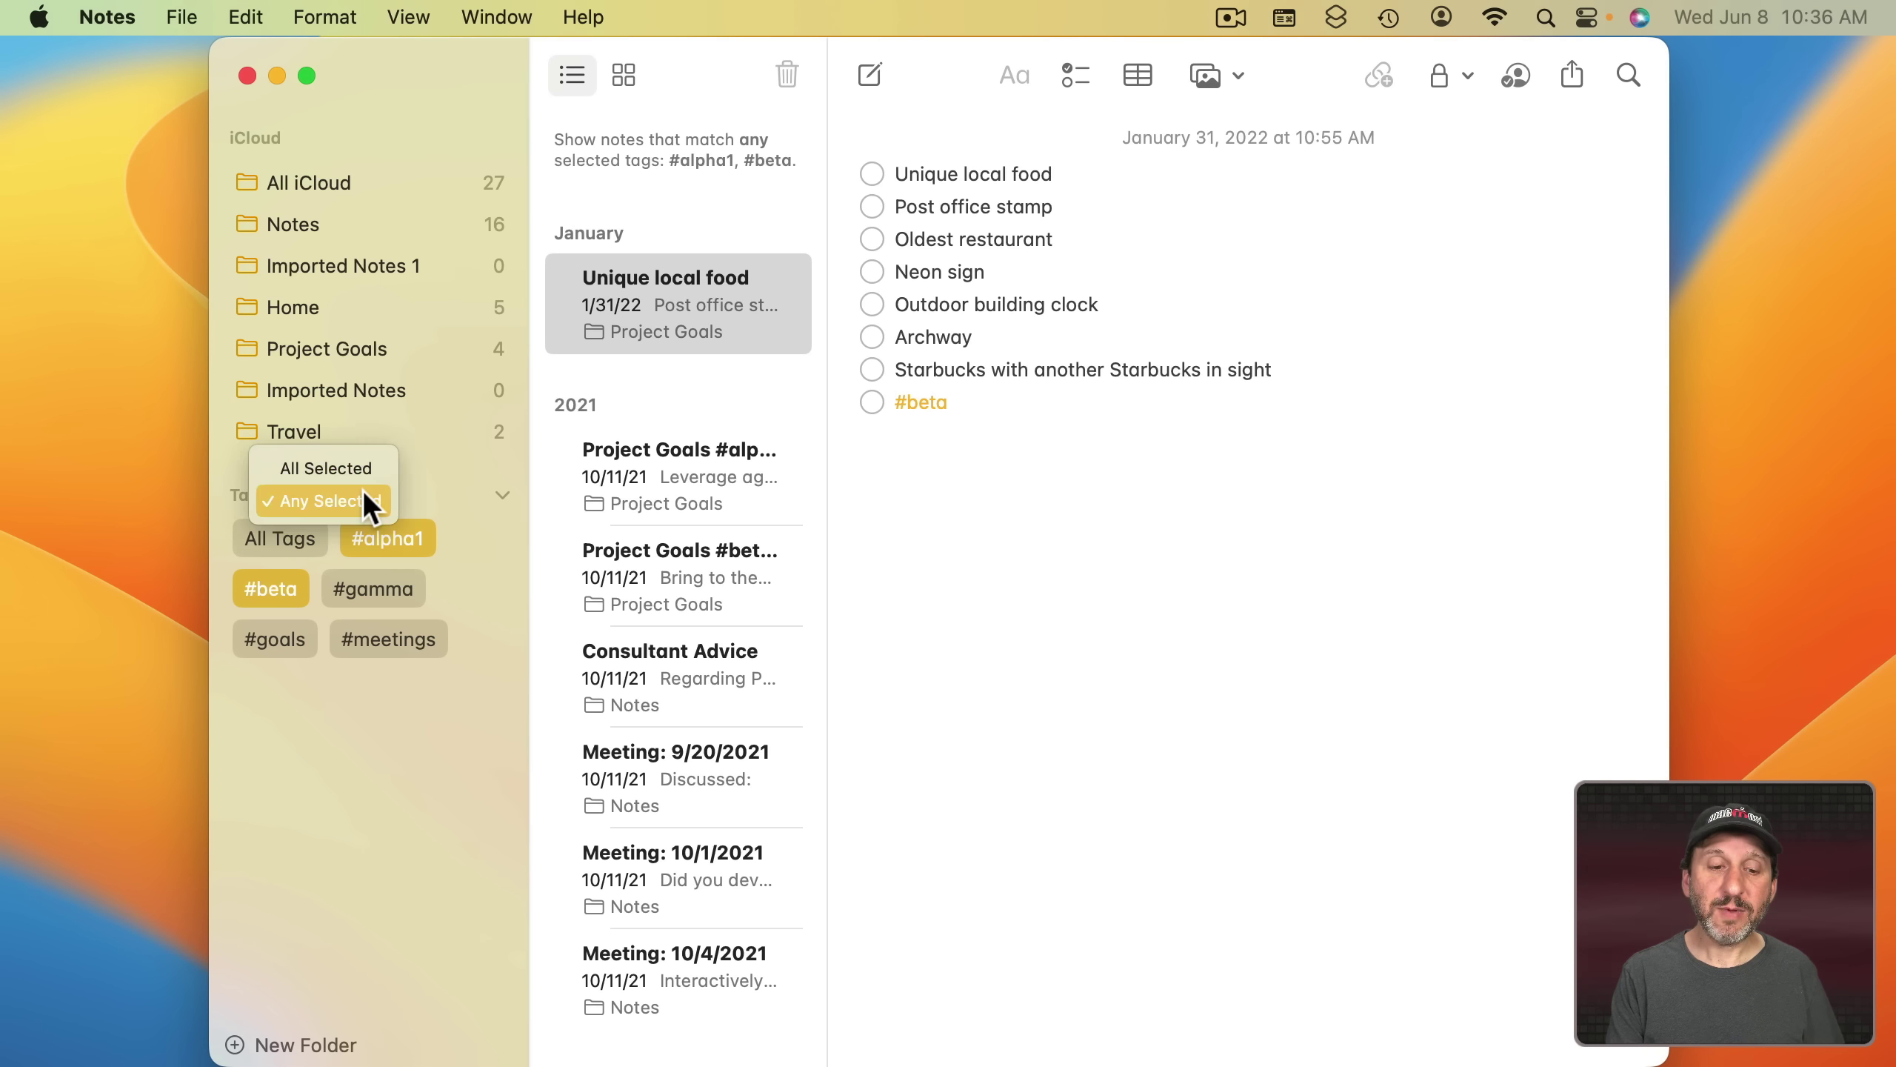
pyautogui.click(361, 469)
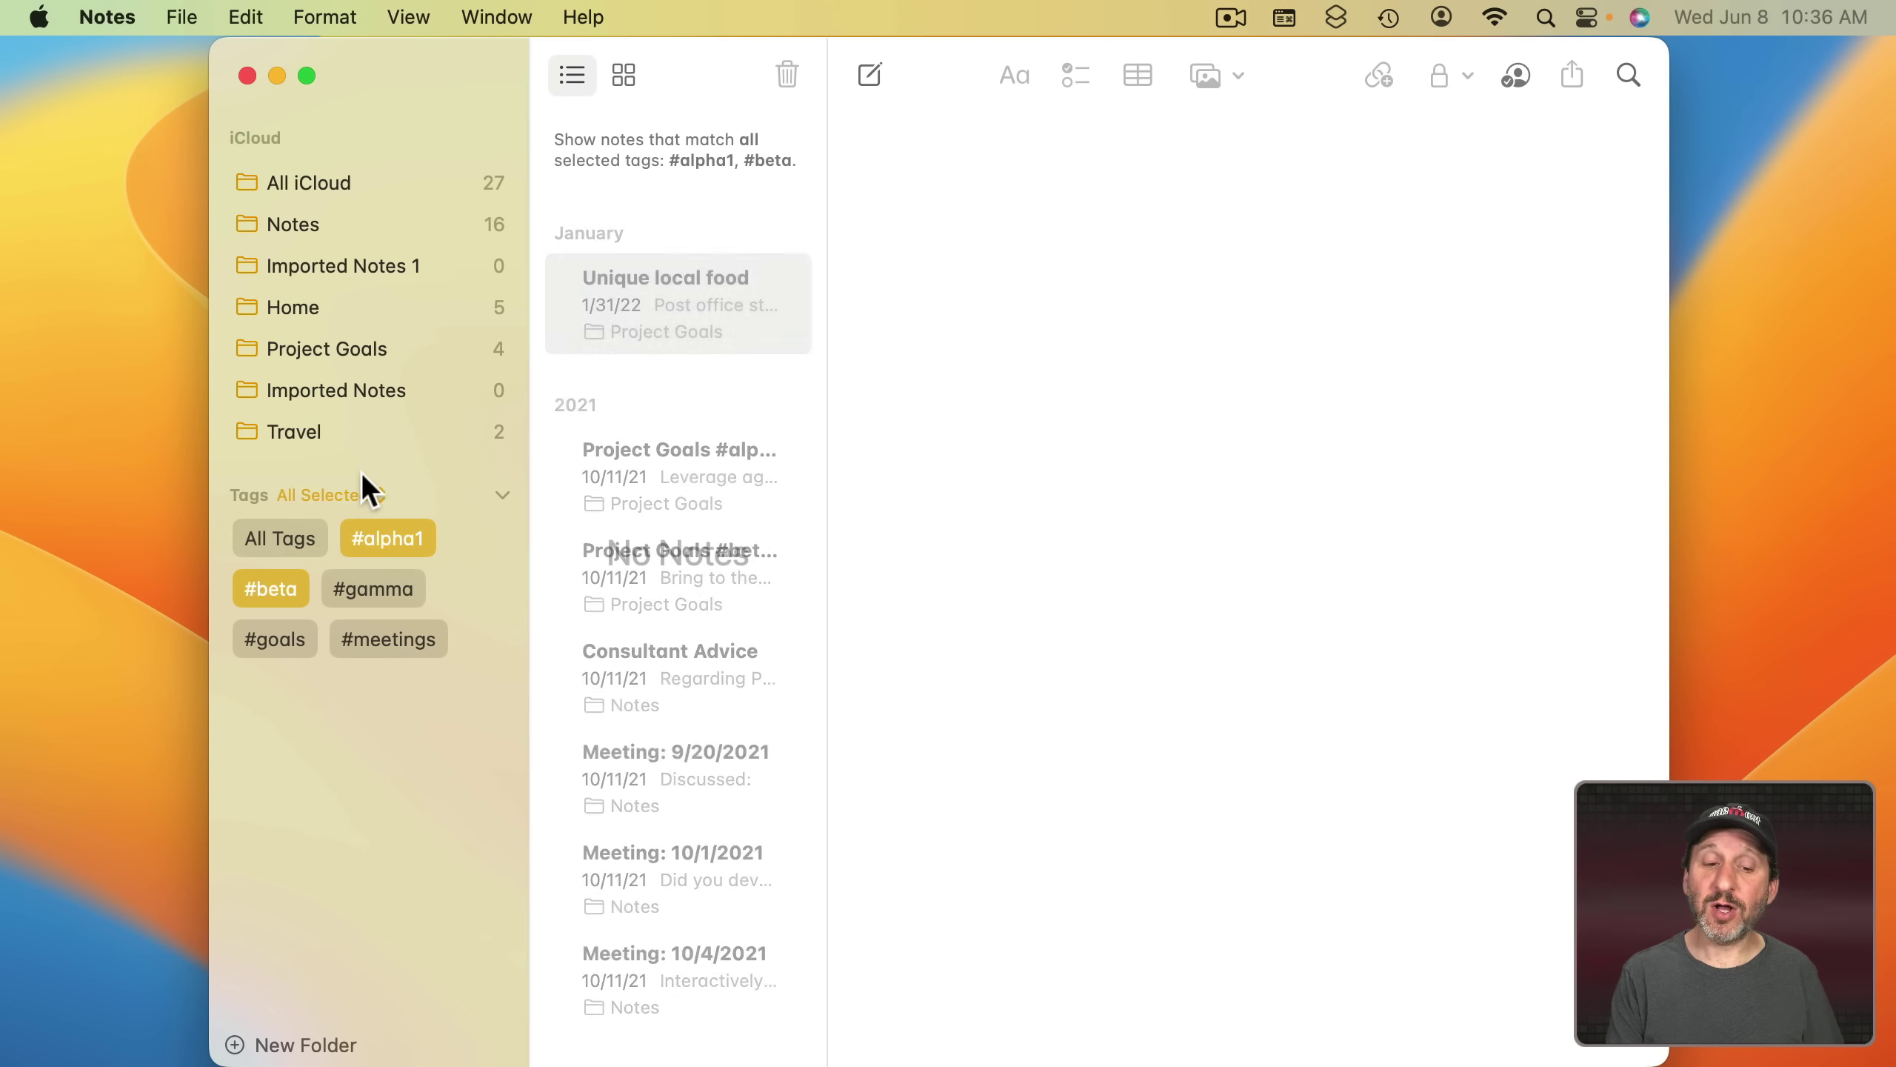
# - Exclude #alpha1 from the tag filter, and toggle #gamma in, out, excluded, then removed
pyautogui.click(420, 548)
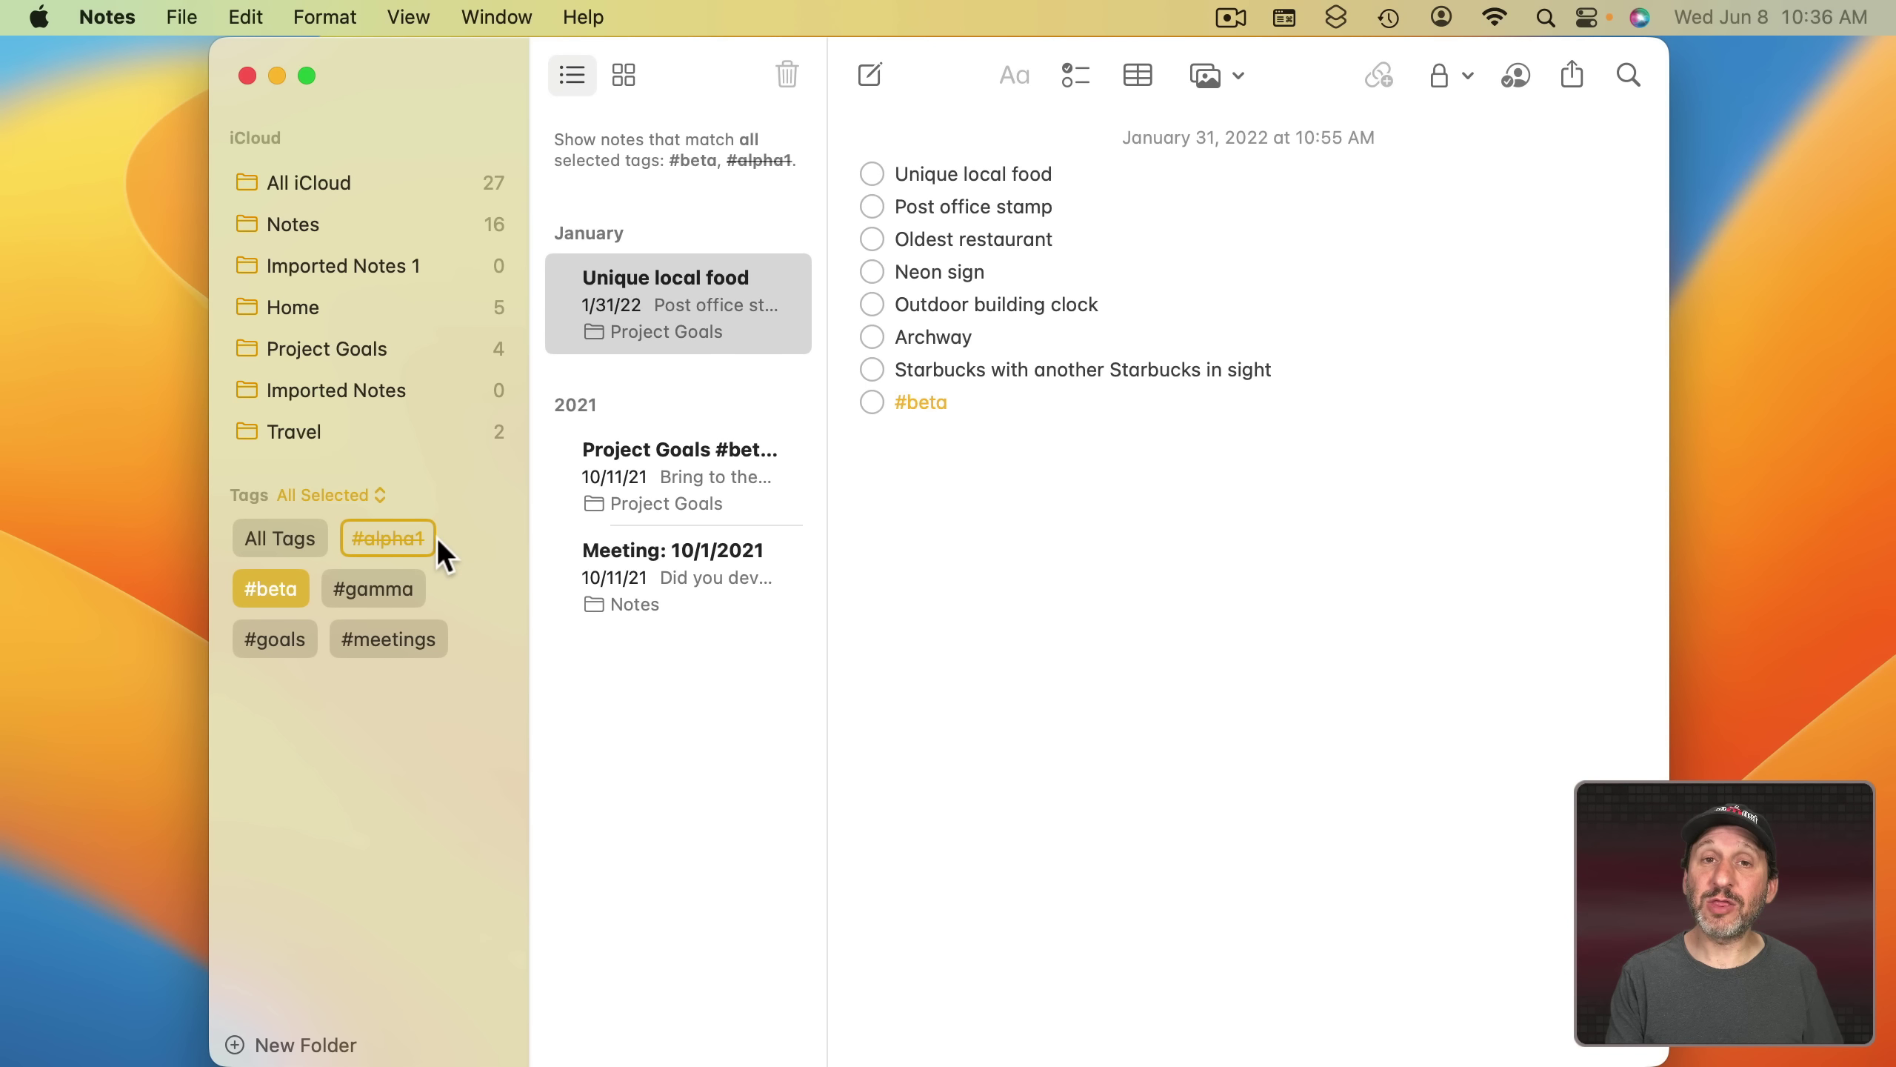
pyautogui.click(373, 591)
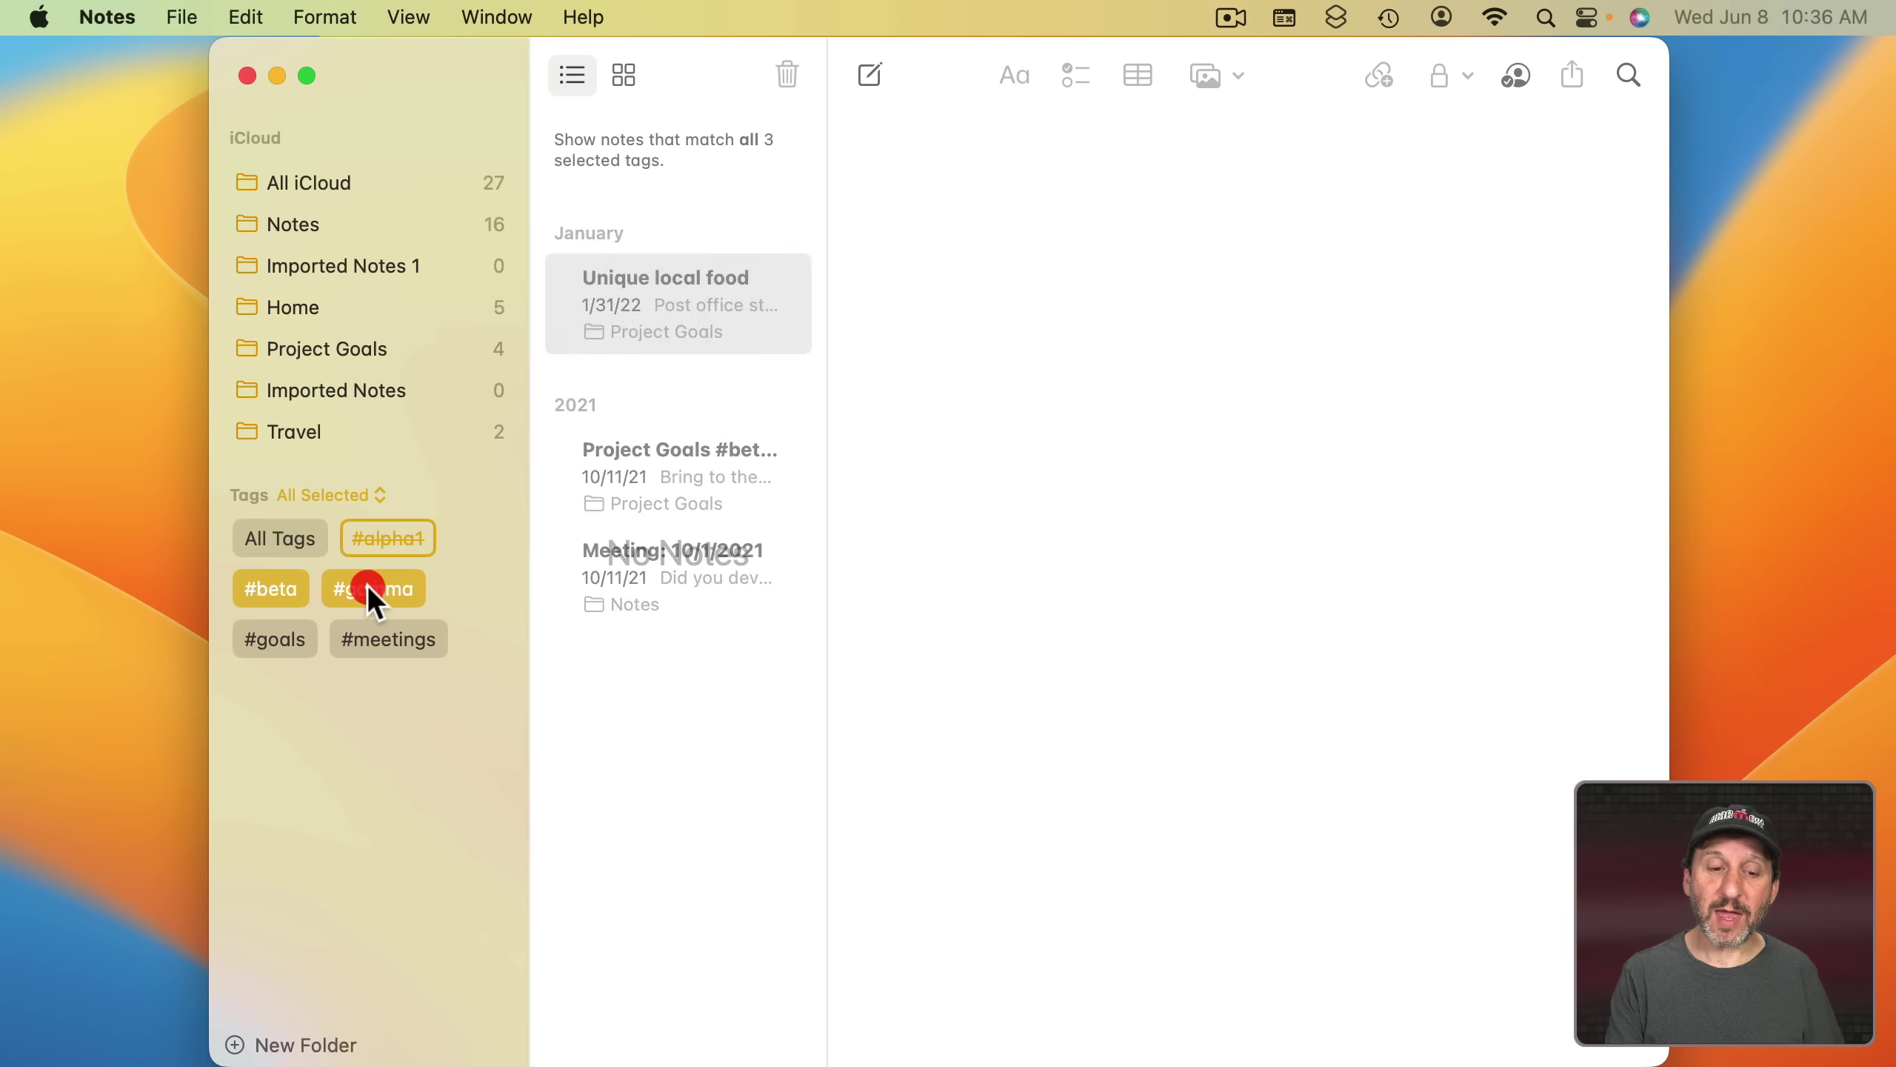
pyautogui.click(382, 589)
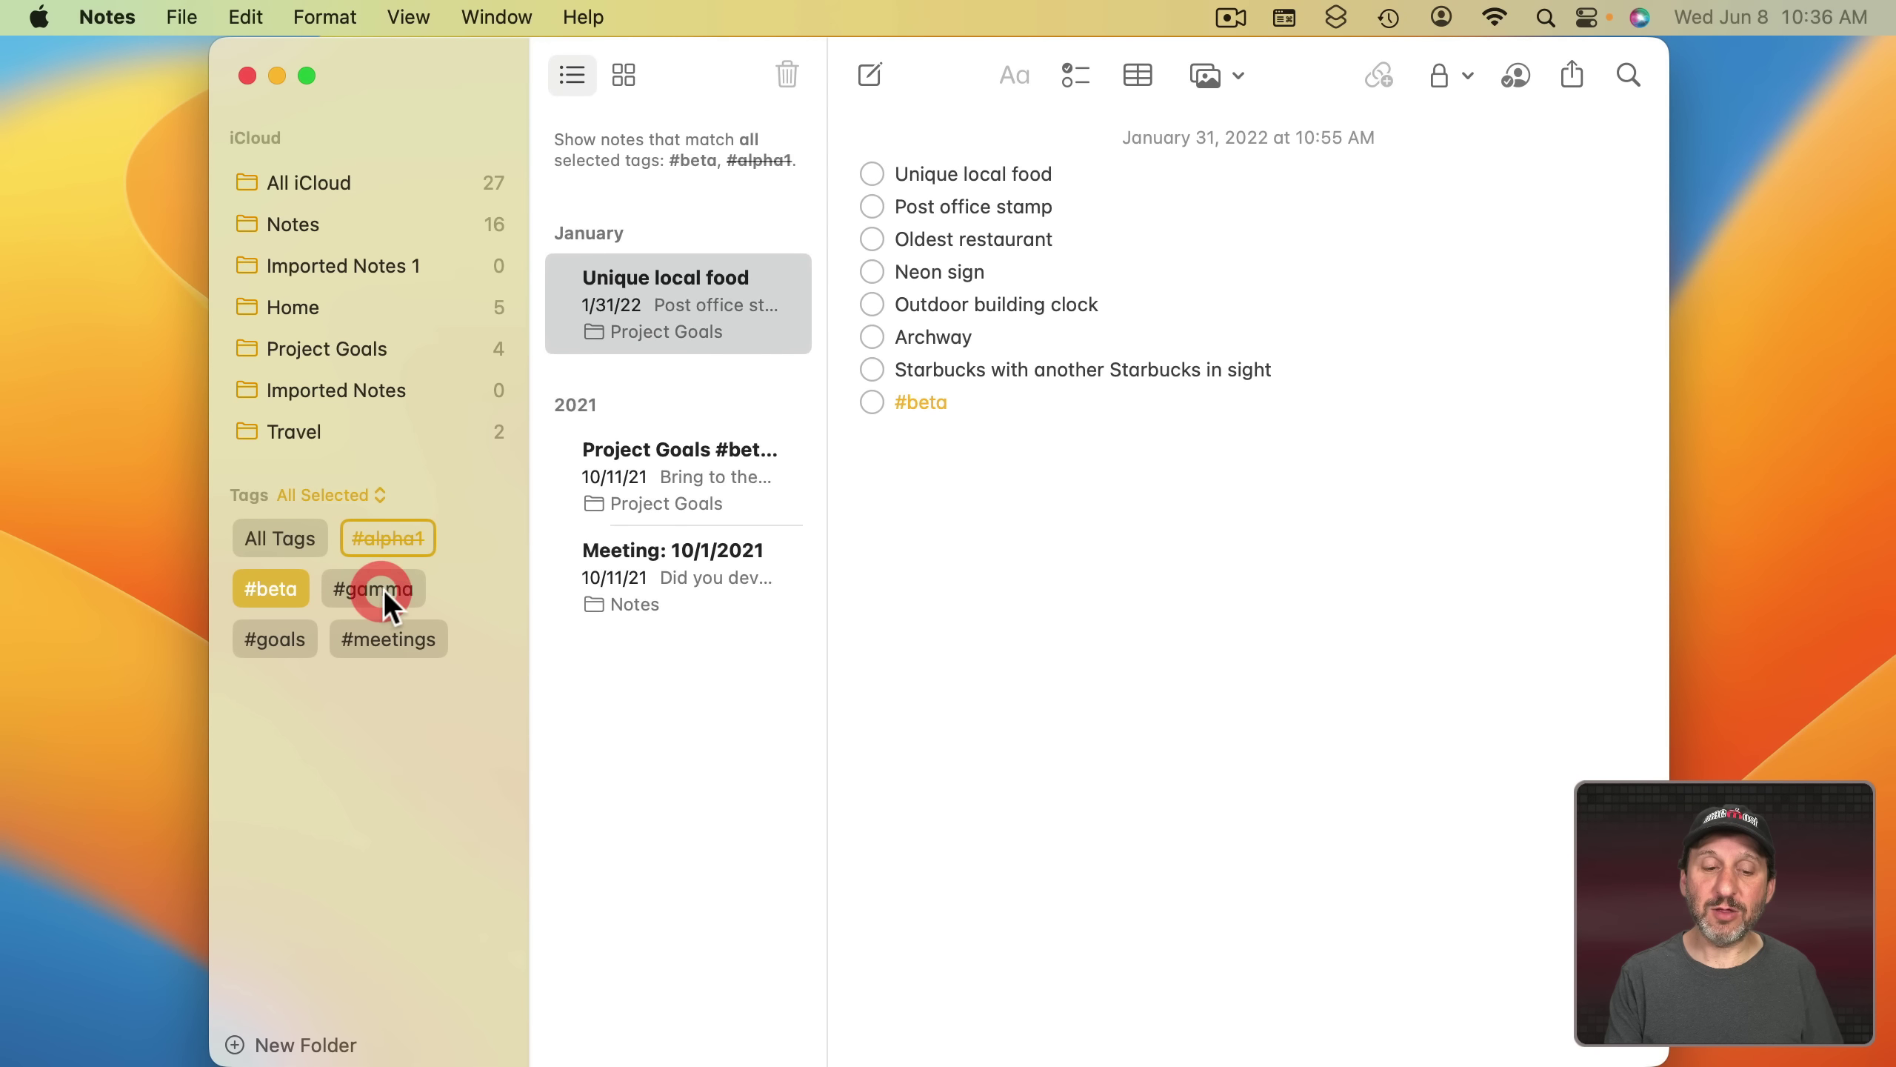
pyautogui.click(382, 589)
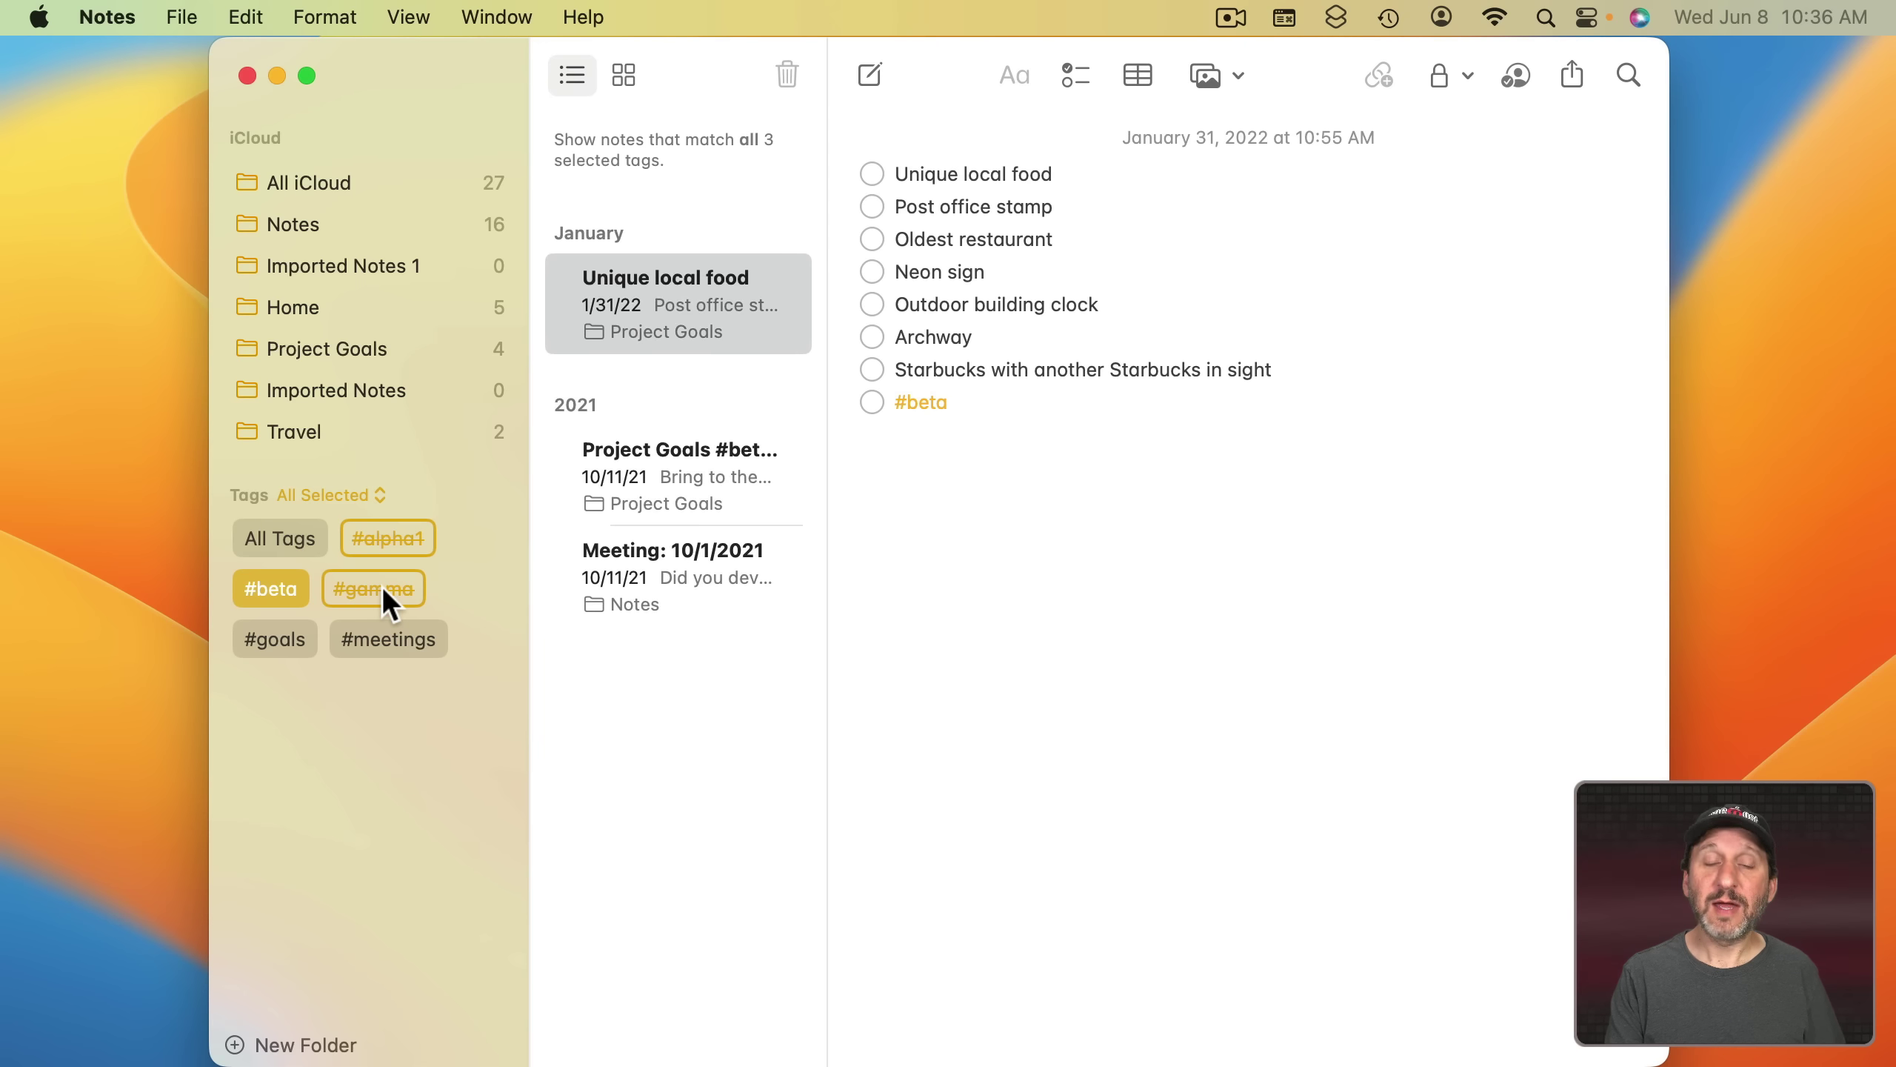
pyautogui.click(382, 587)
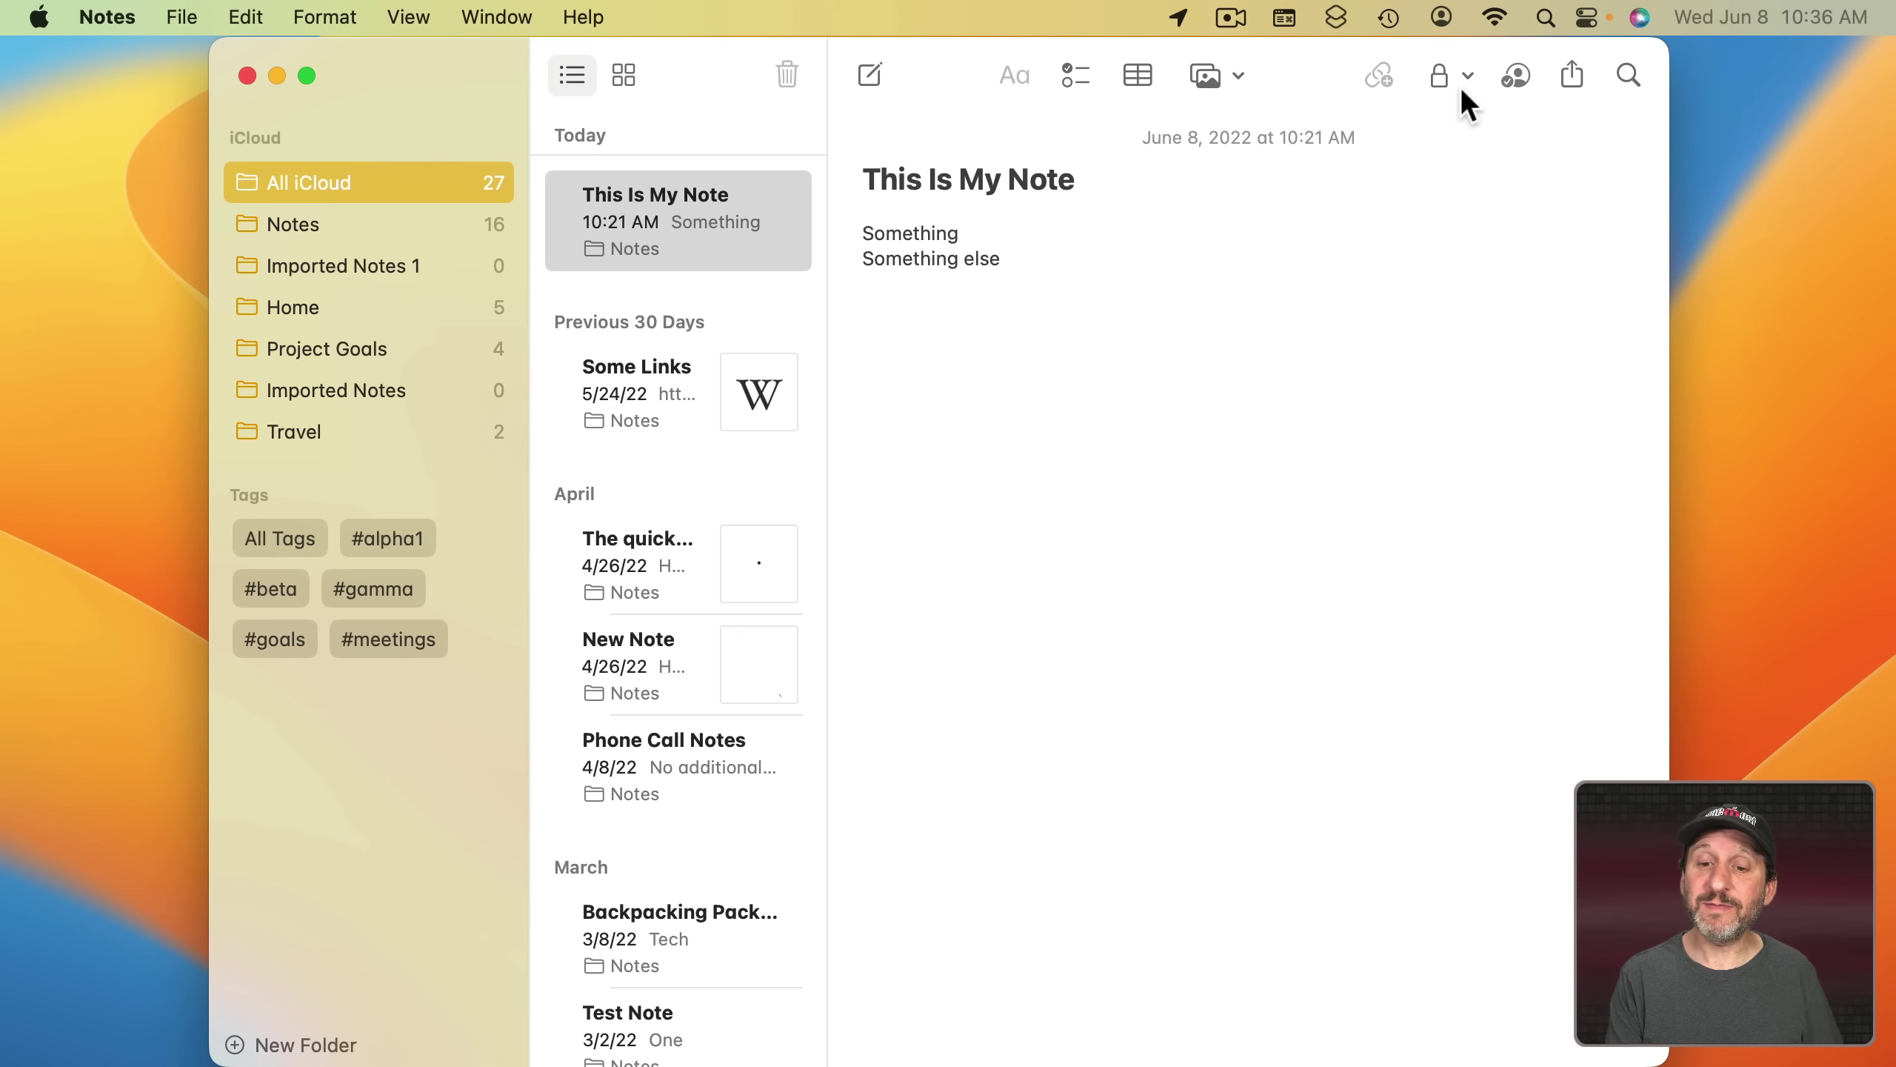
# - Choose Lock Note from the toolbar lock menu to bring up the login-password prompt
pyautogui.click(1443, 74)
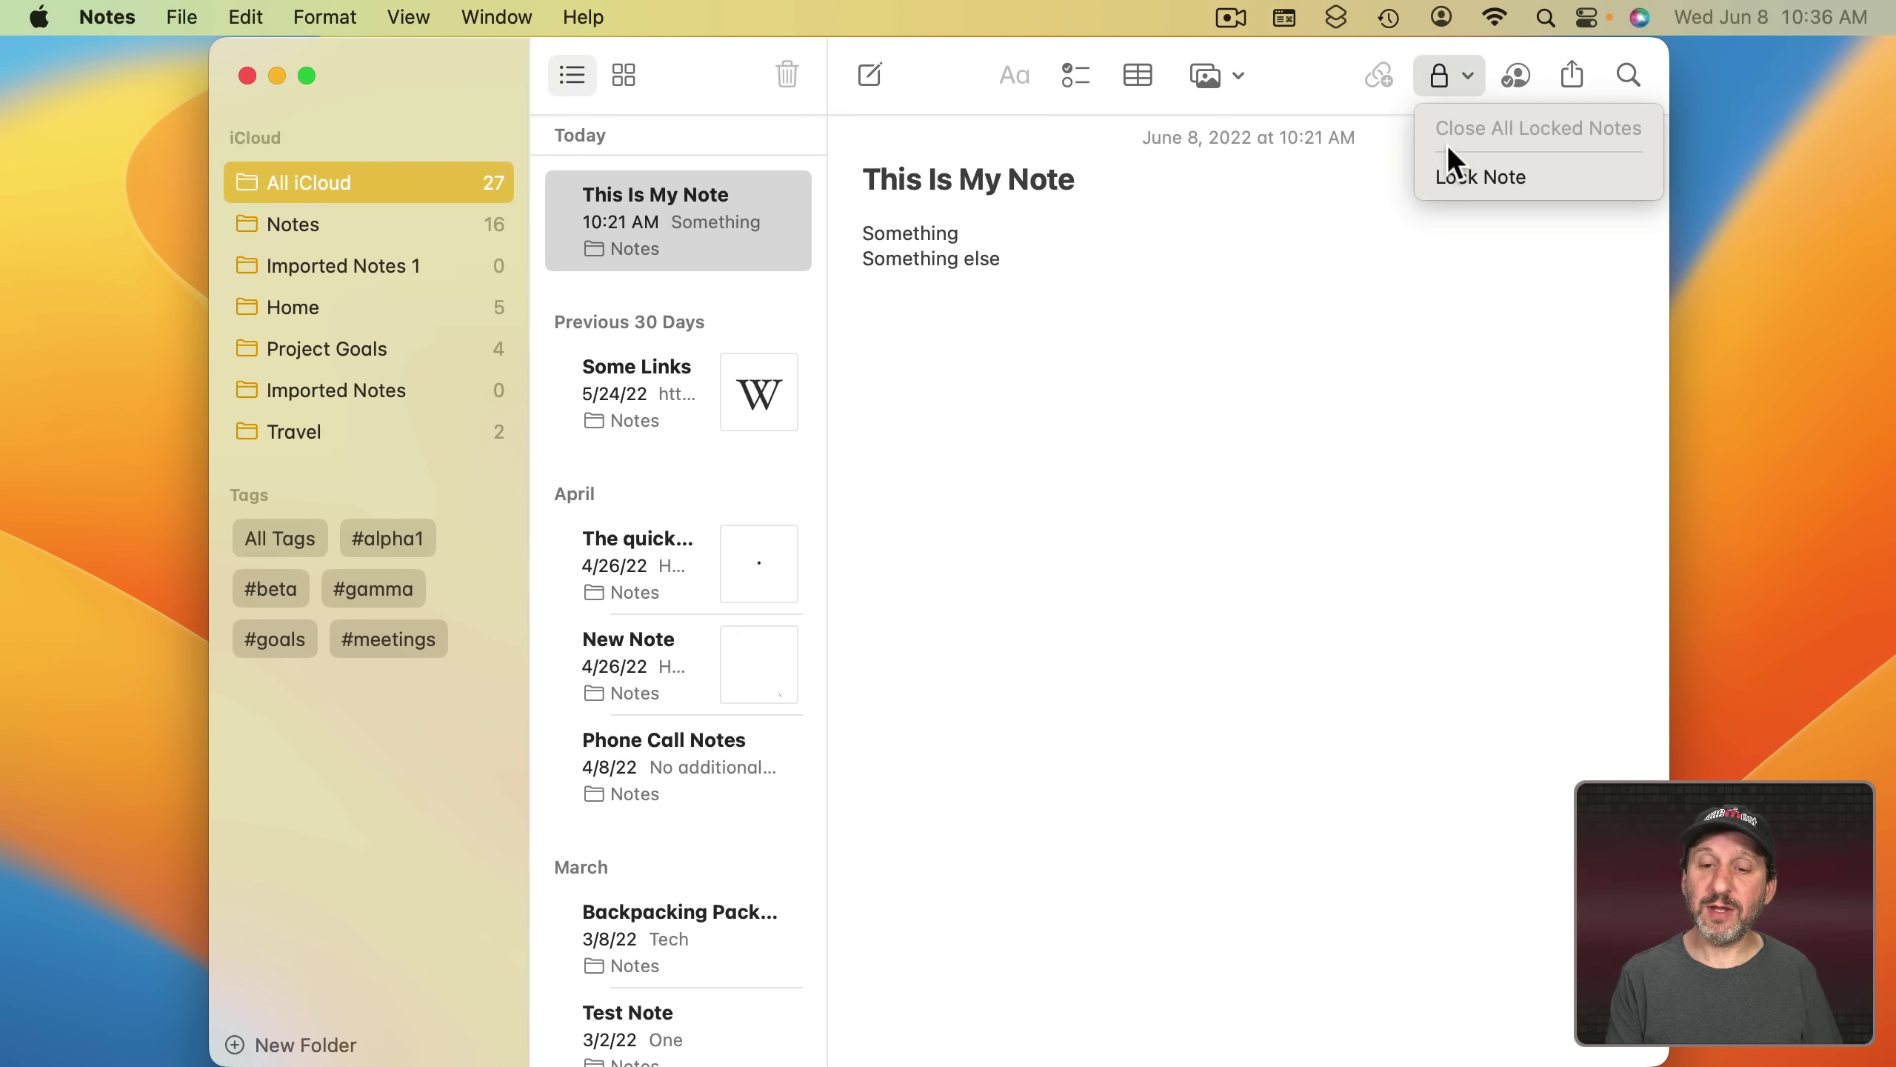
pyautogui.click(1450, 176)
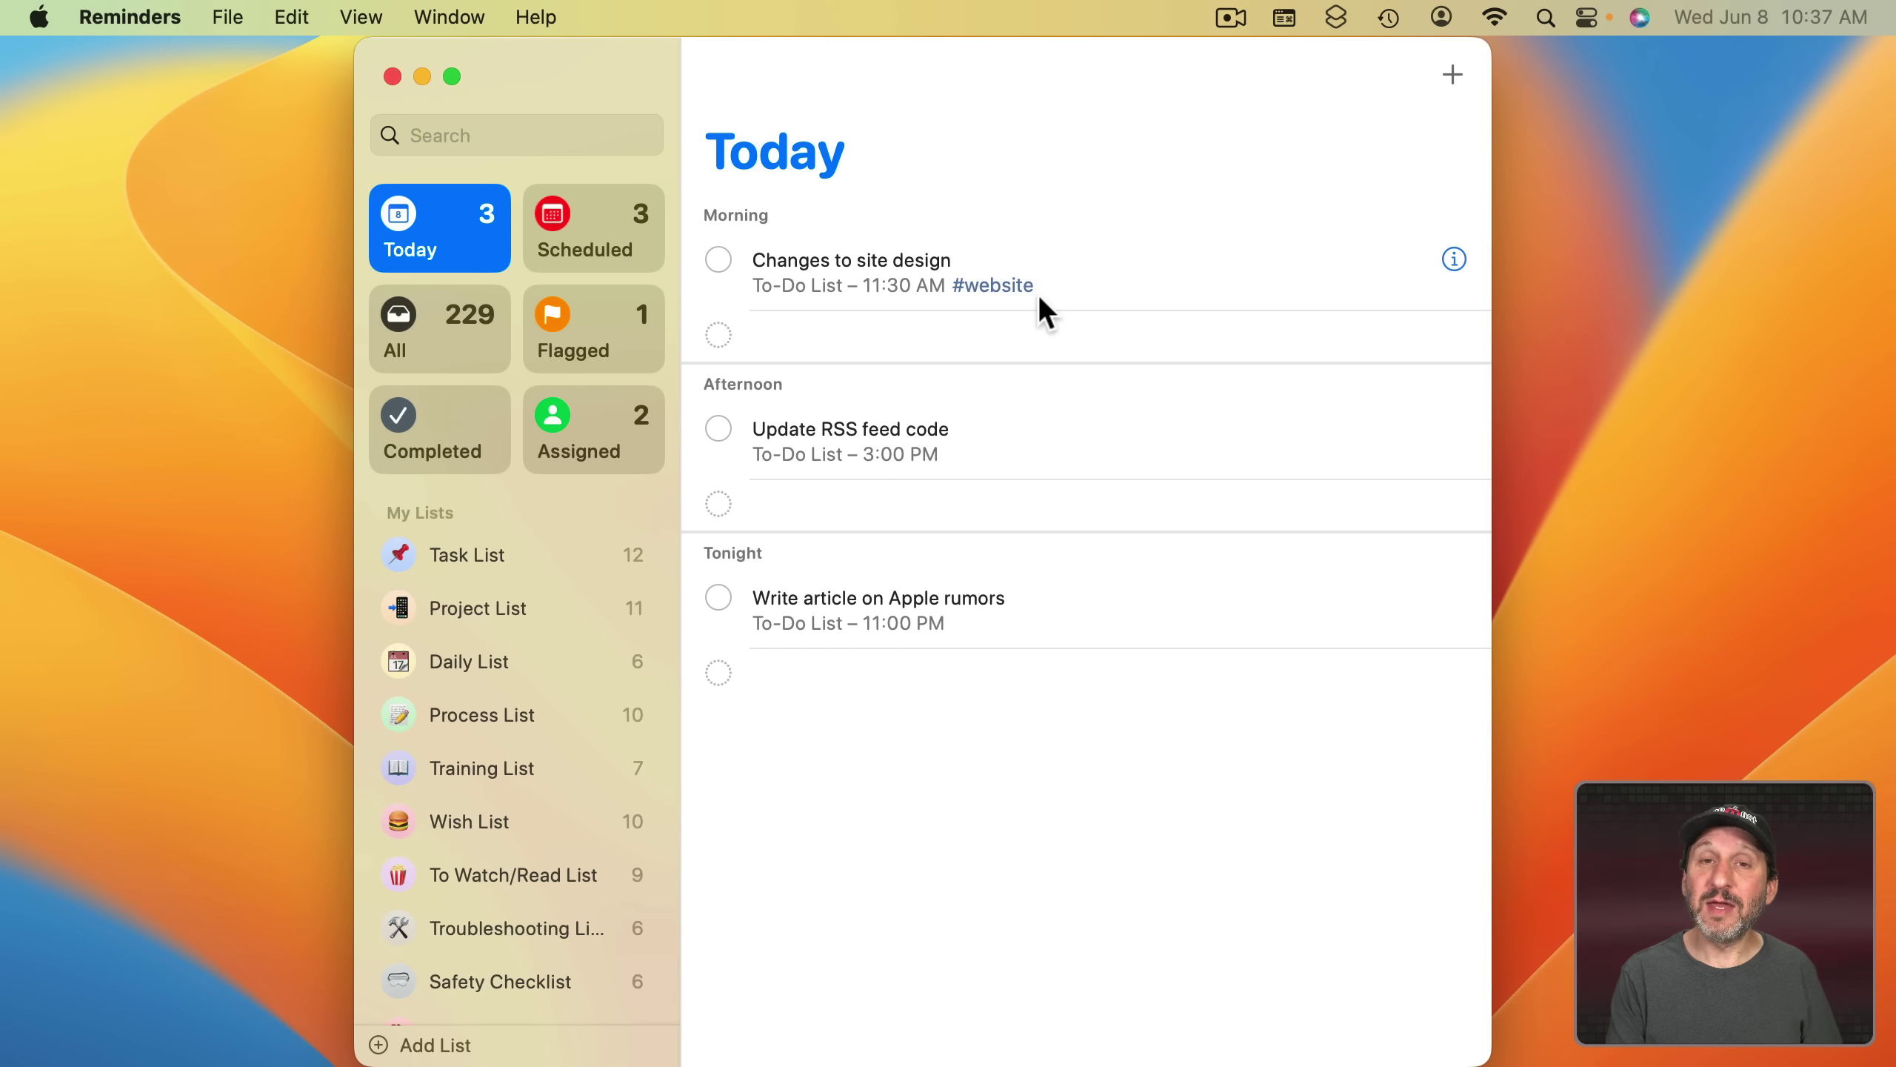
# - View the Completed reminders, then open Task List and pin it with File > Pin List
pyautogui.click(433, 450)
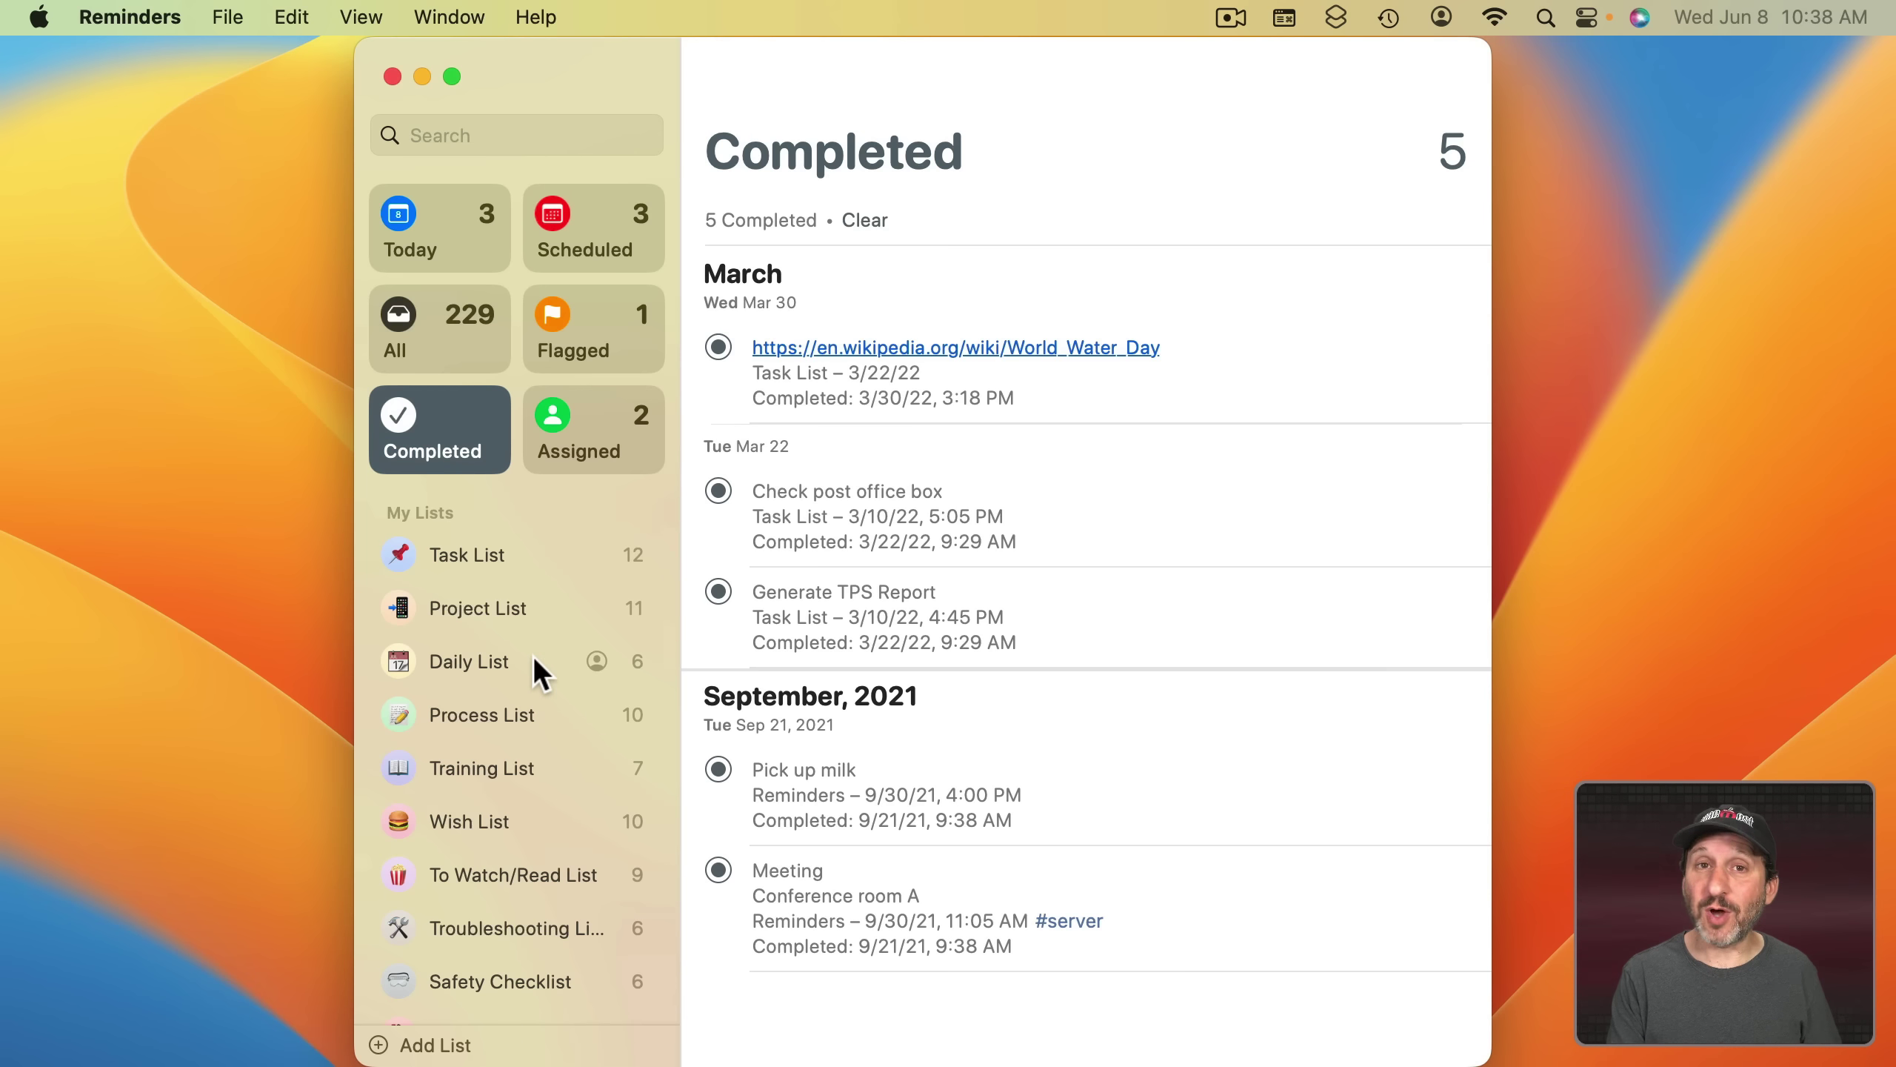
pyautogui.click(500, 557)
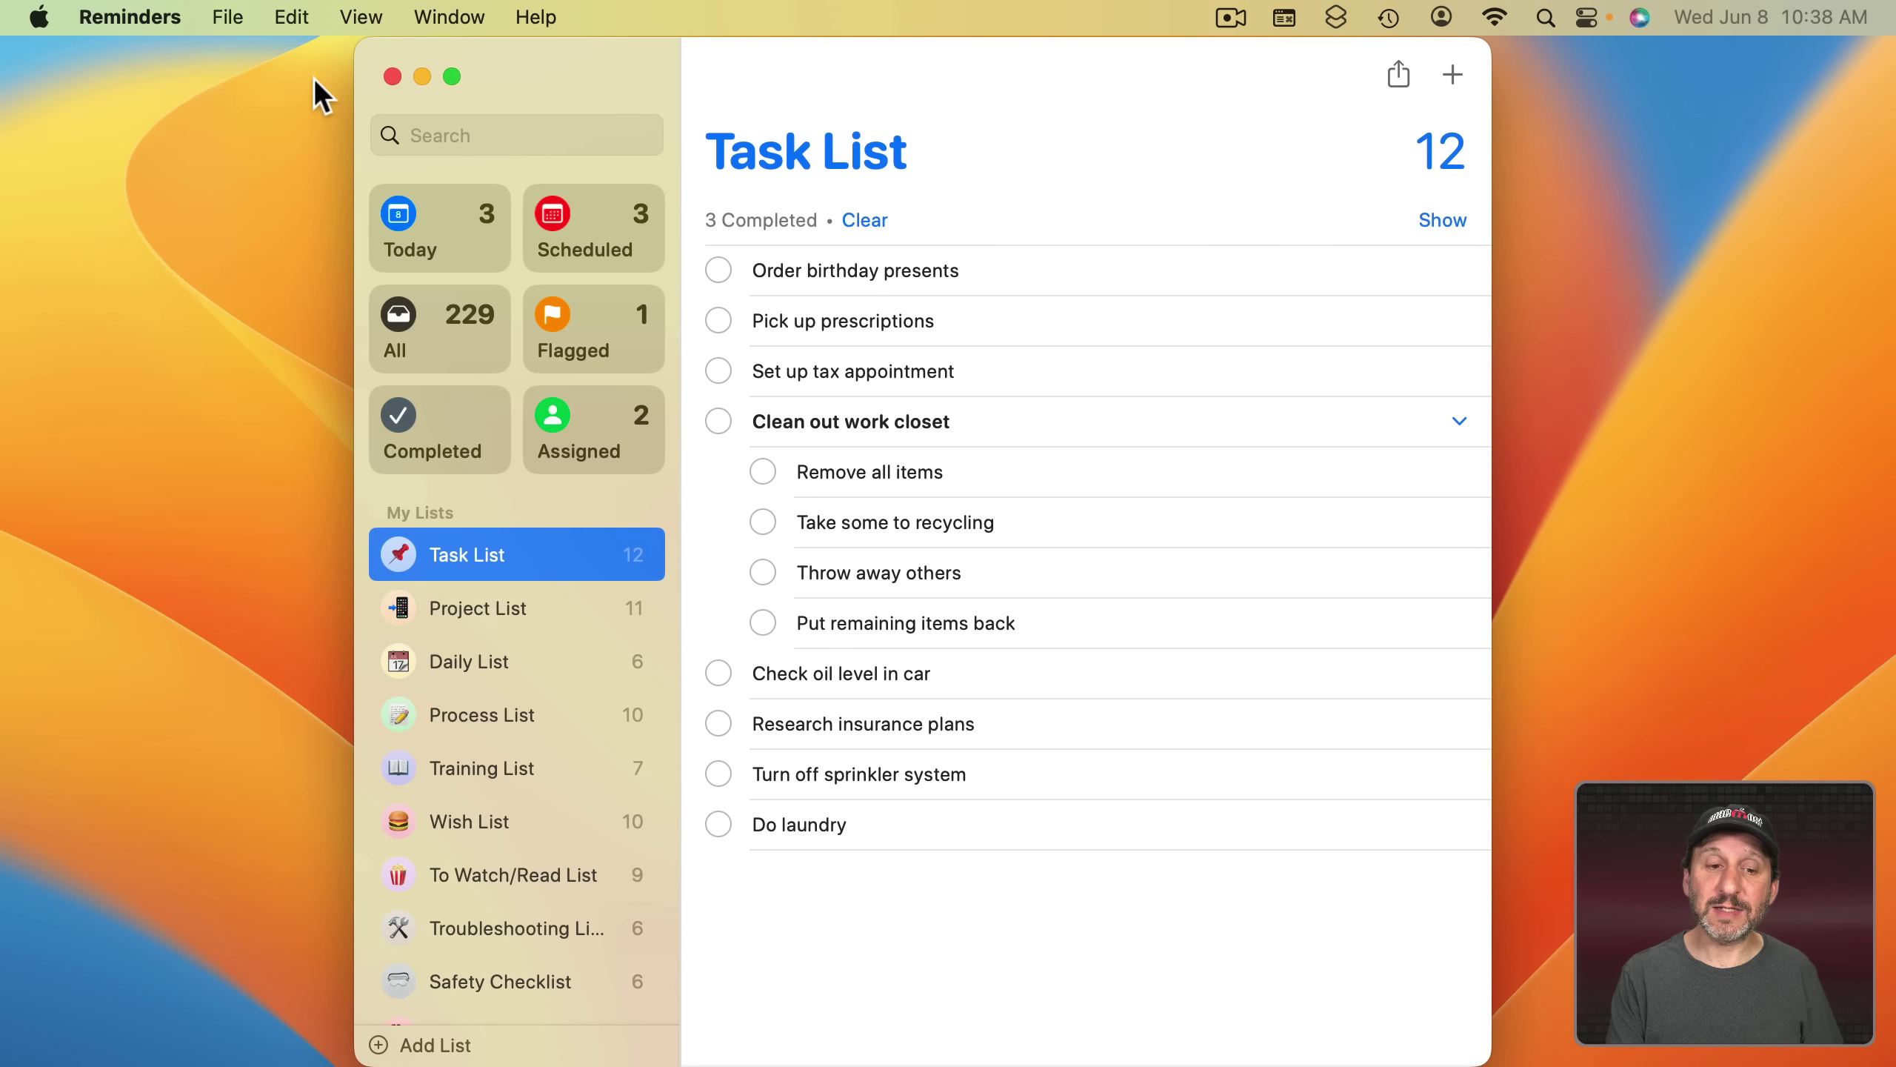
pyautogui.click(220, 16)
pyautogui.click(250, 179)
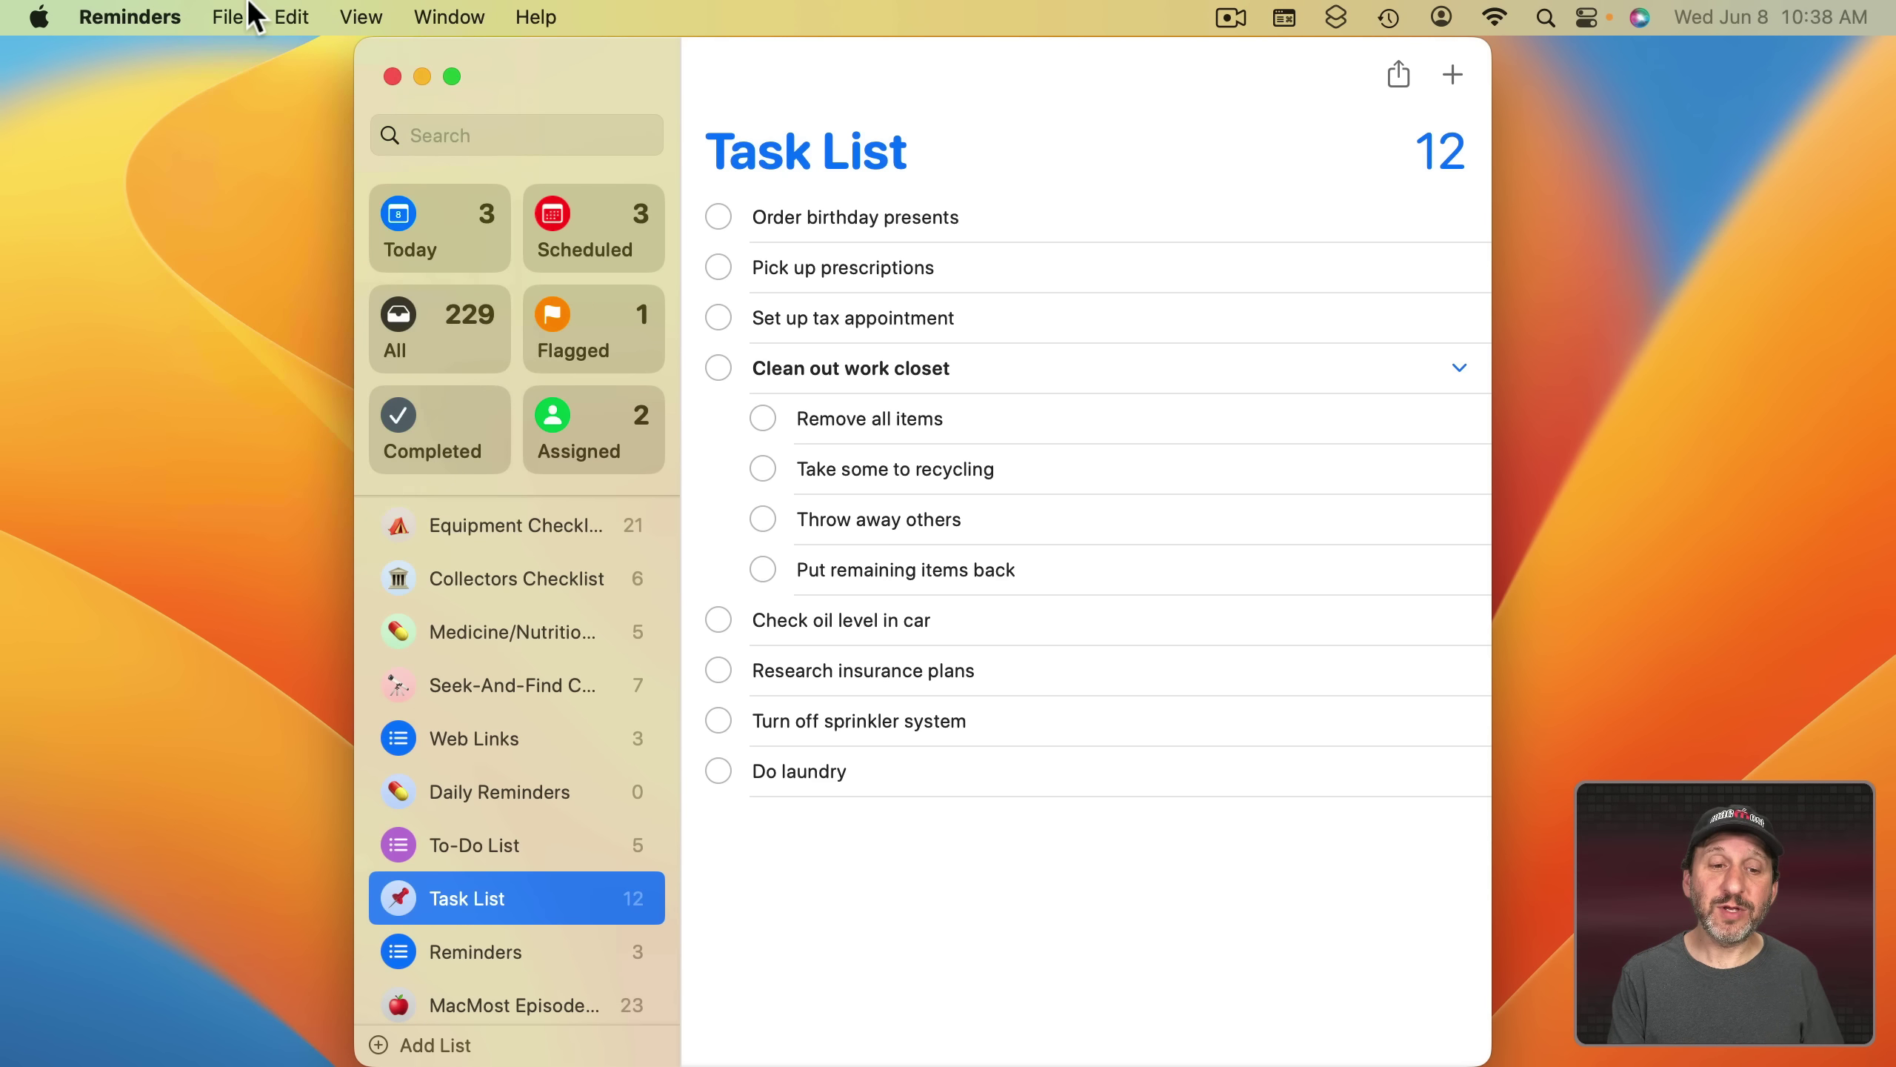
# - Create a new group named 'Test' containing Task List
pyautogui.click(247, 15)
pyautogui.click(265, 126)
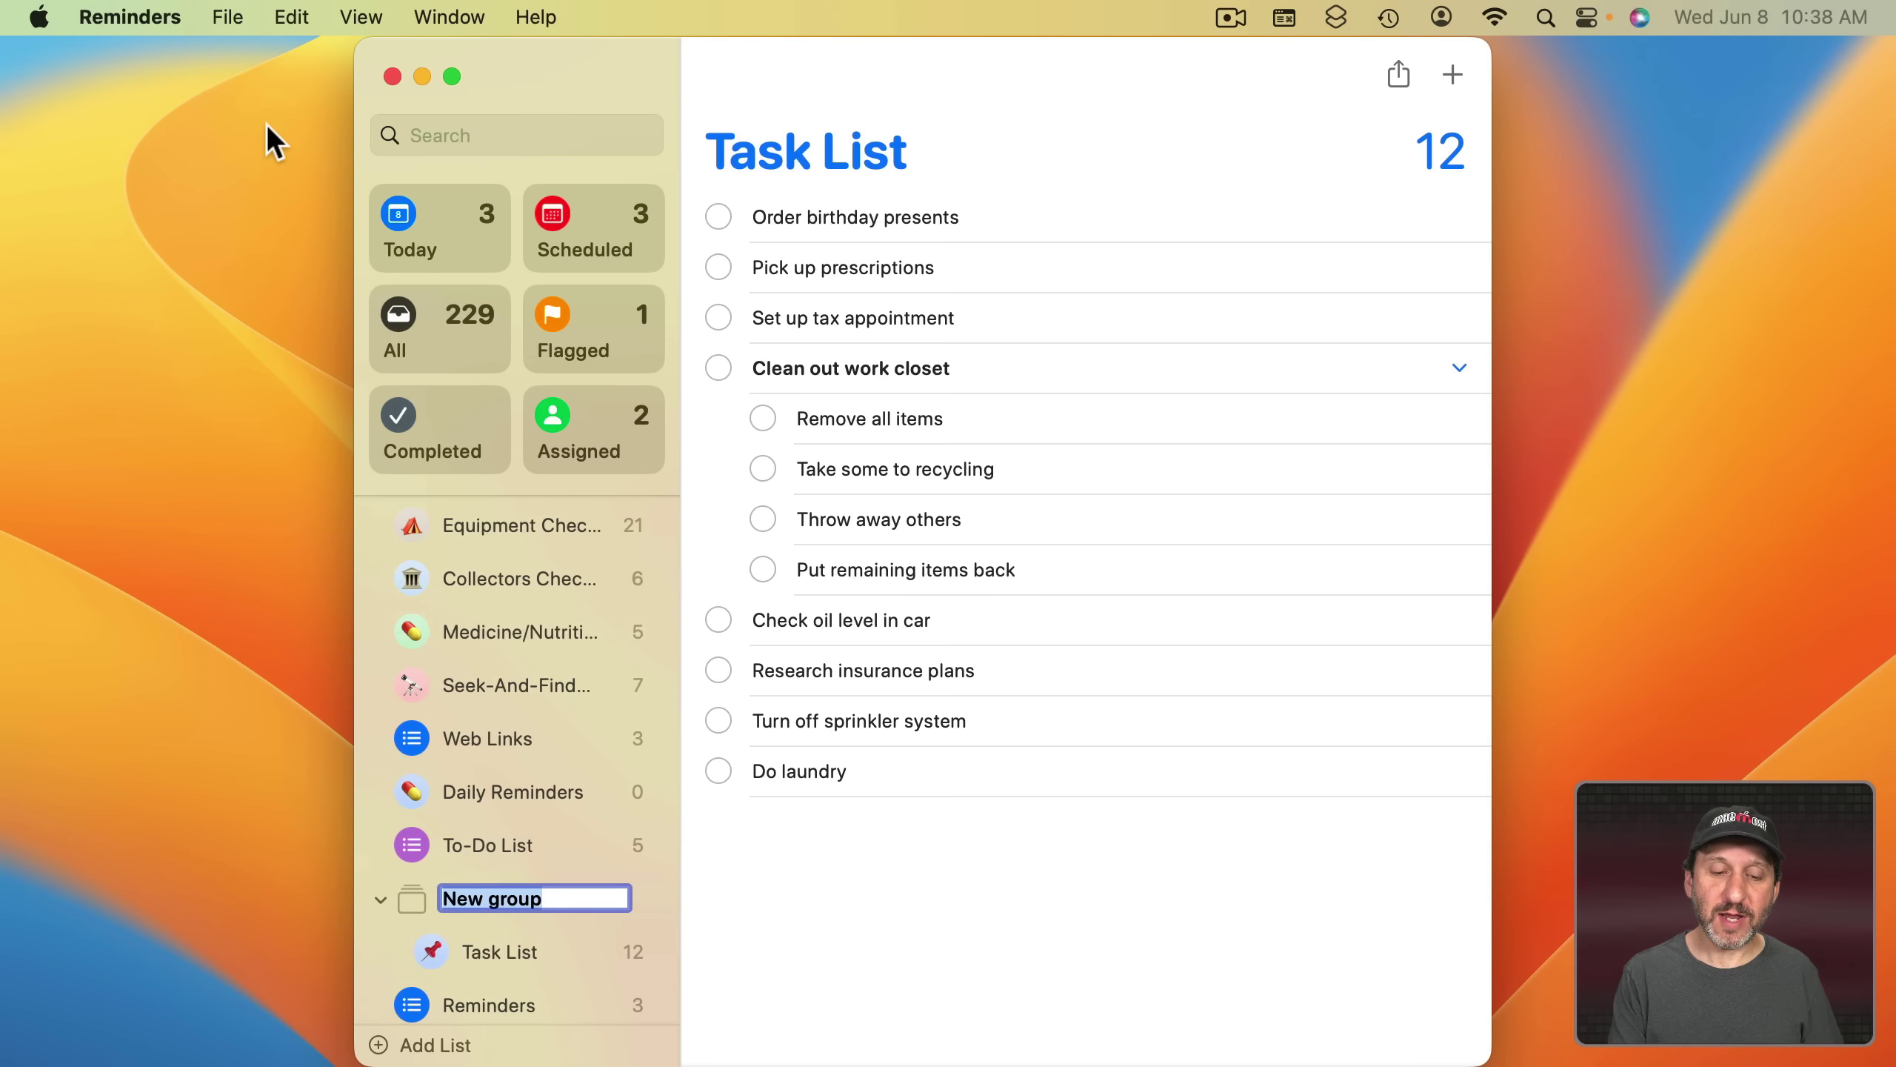
pyautogui.write('Test')
pyautogui.press('Return')
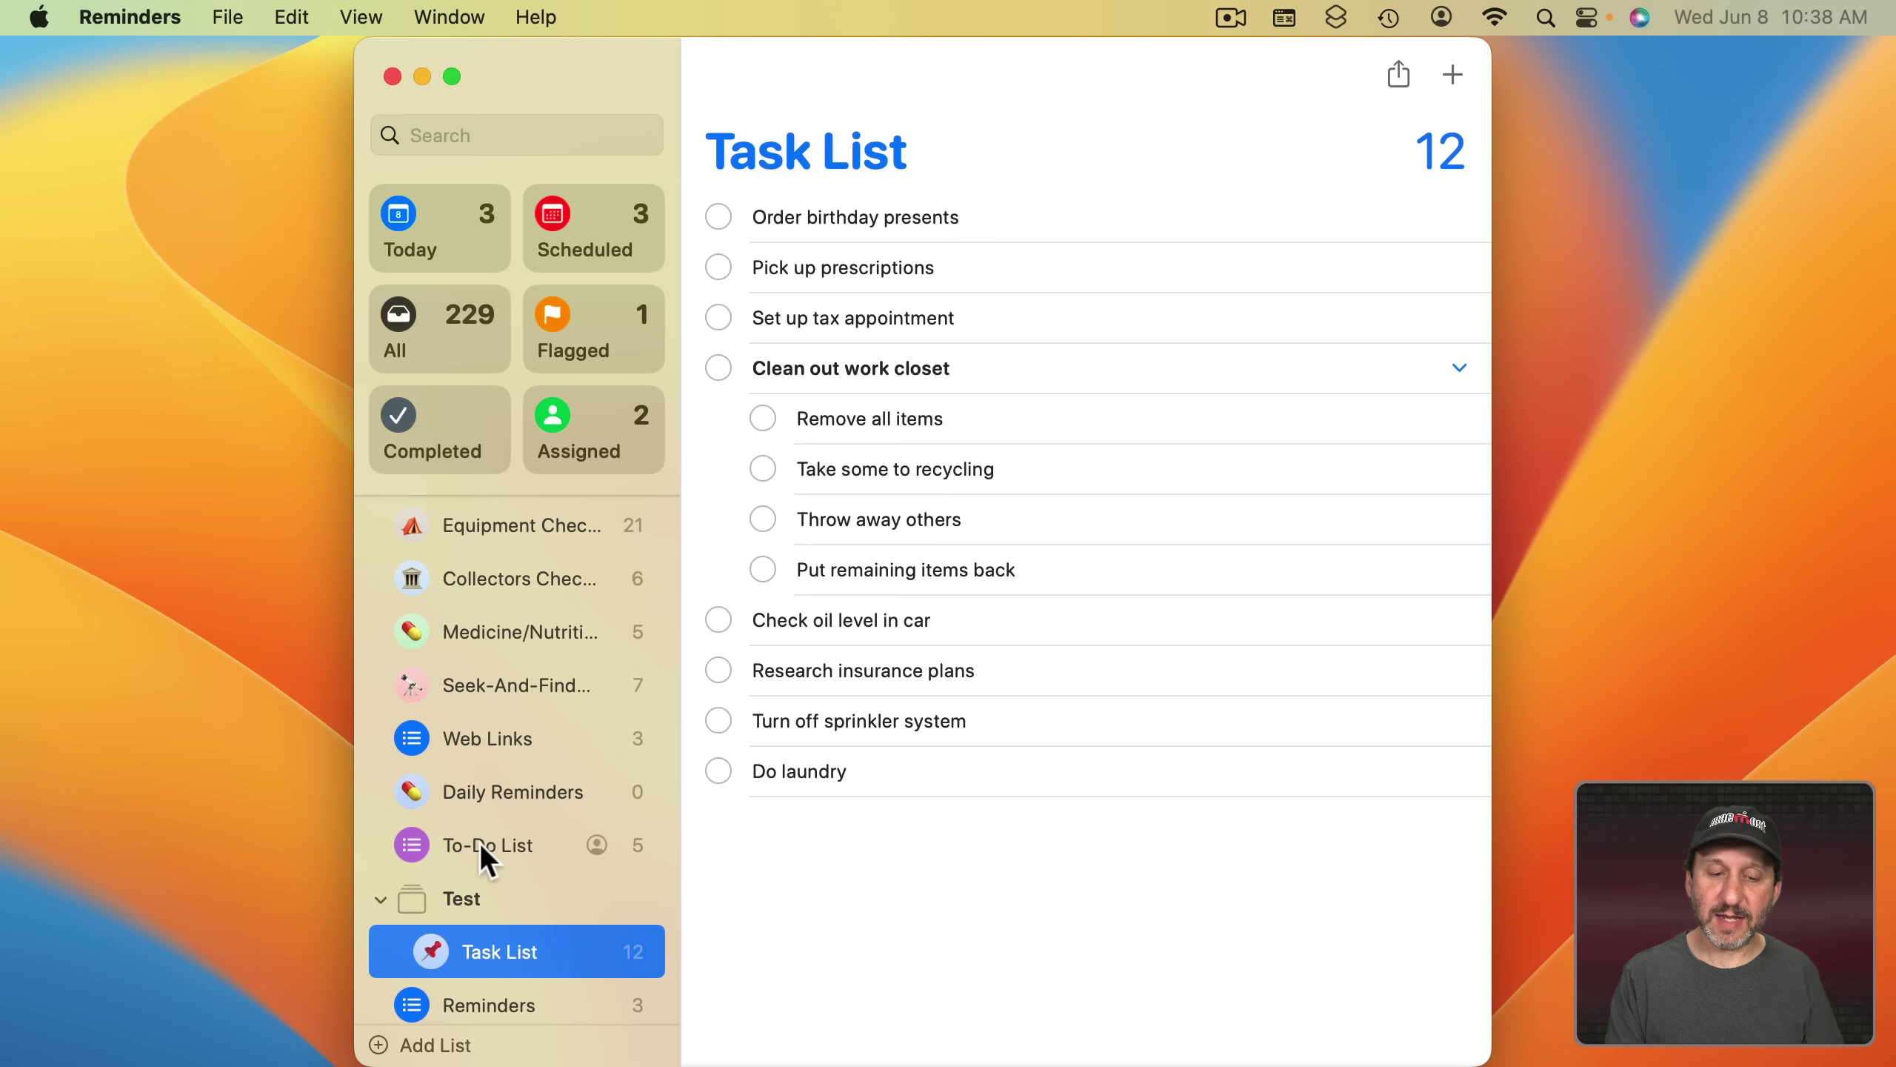
# - Drag To-Do List into the Test group and view the group's lists together
pyautogui.moveTo(480, 841); pyautogui.dragTo(495, 924)
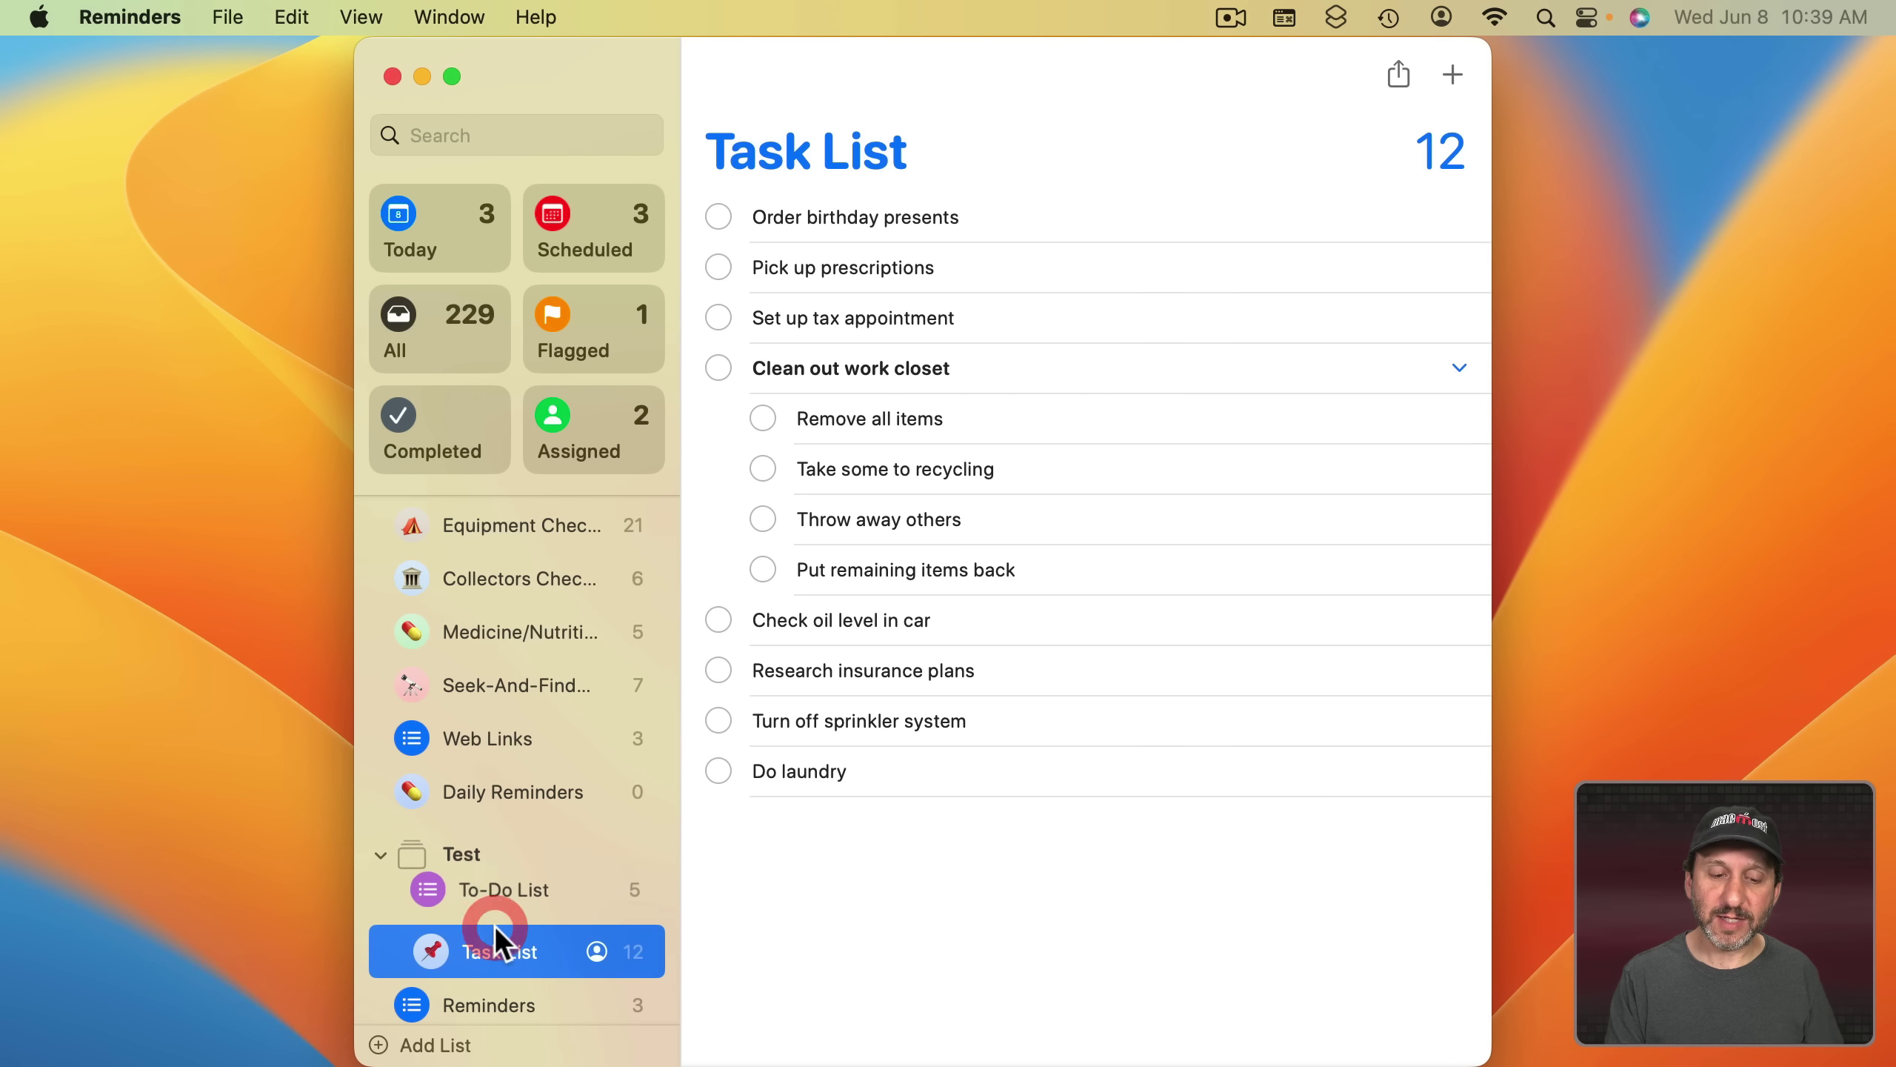
pyautogui.click(465, 845)
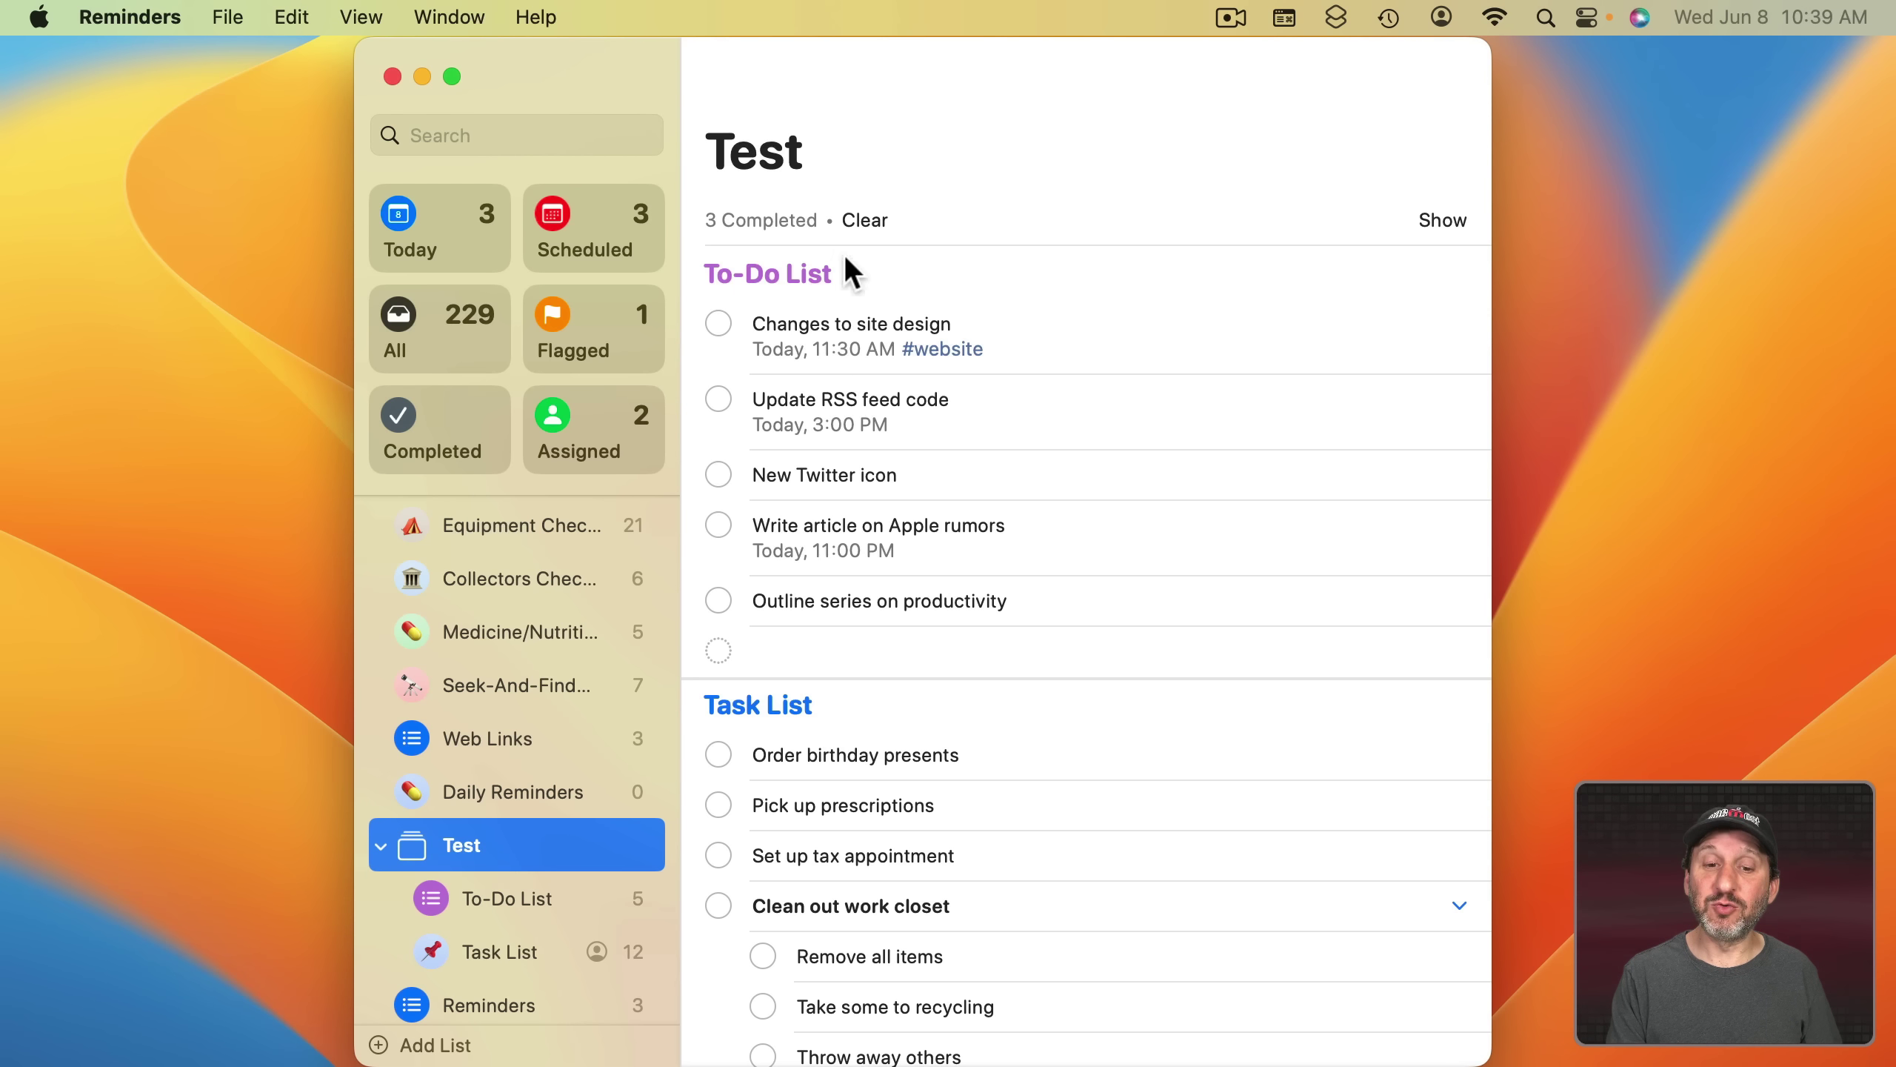
pyautogui.scroll(-5, 828, 597)
pyautogui.scroll(5, 823, 592)
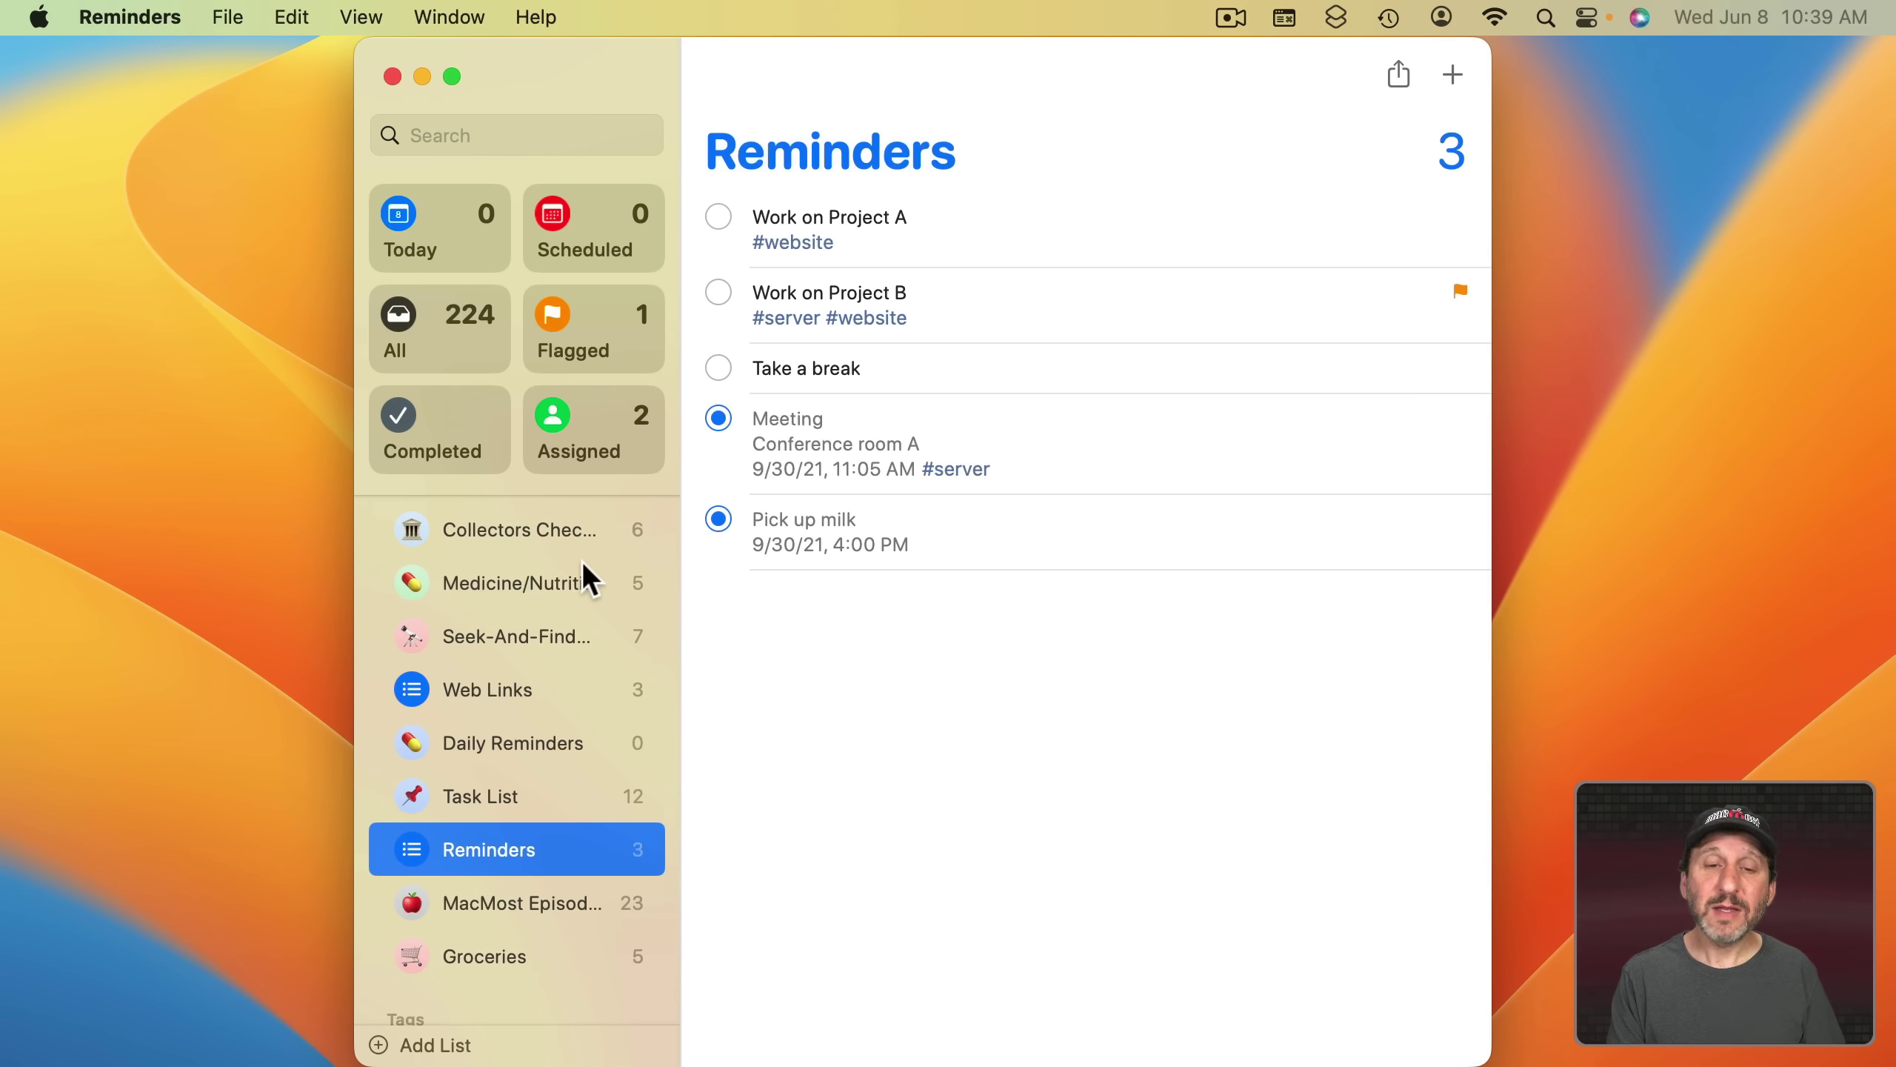
# - Create a green 'Packing List' with an airplane icon and begin adding its reminders
pyautogui.click(223, 15)
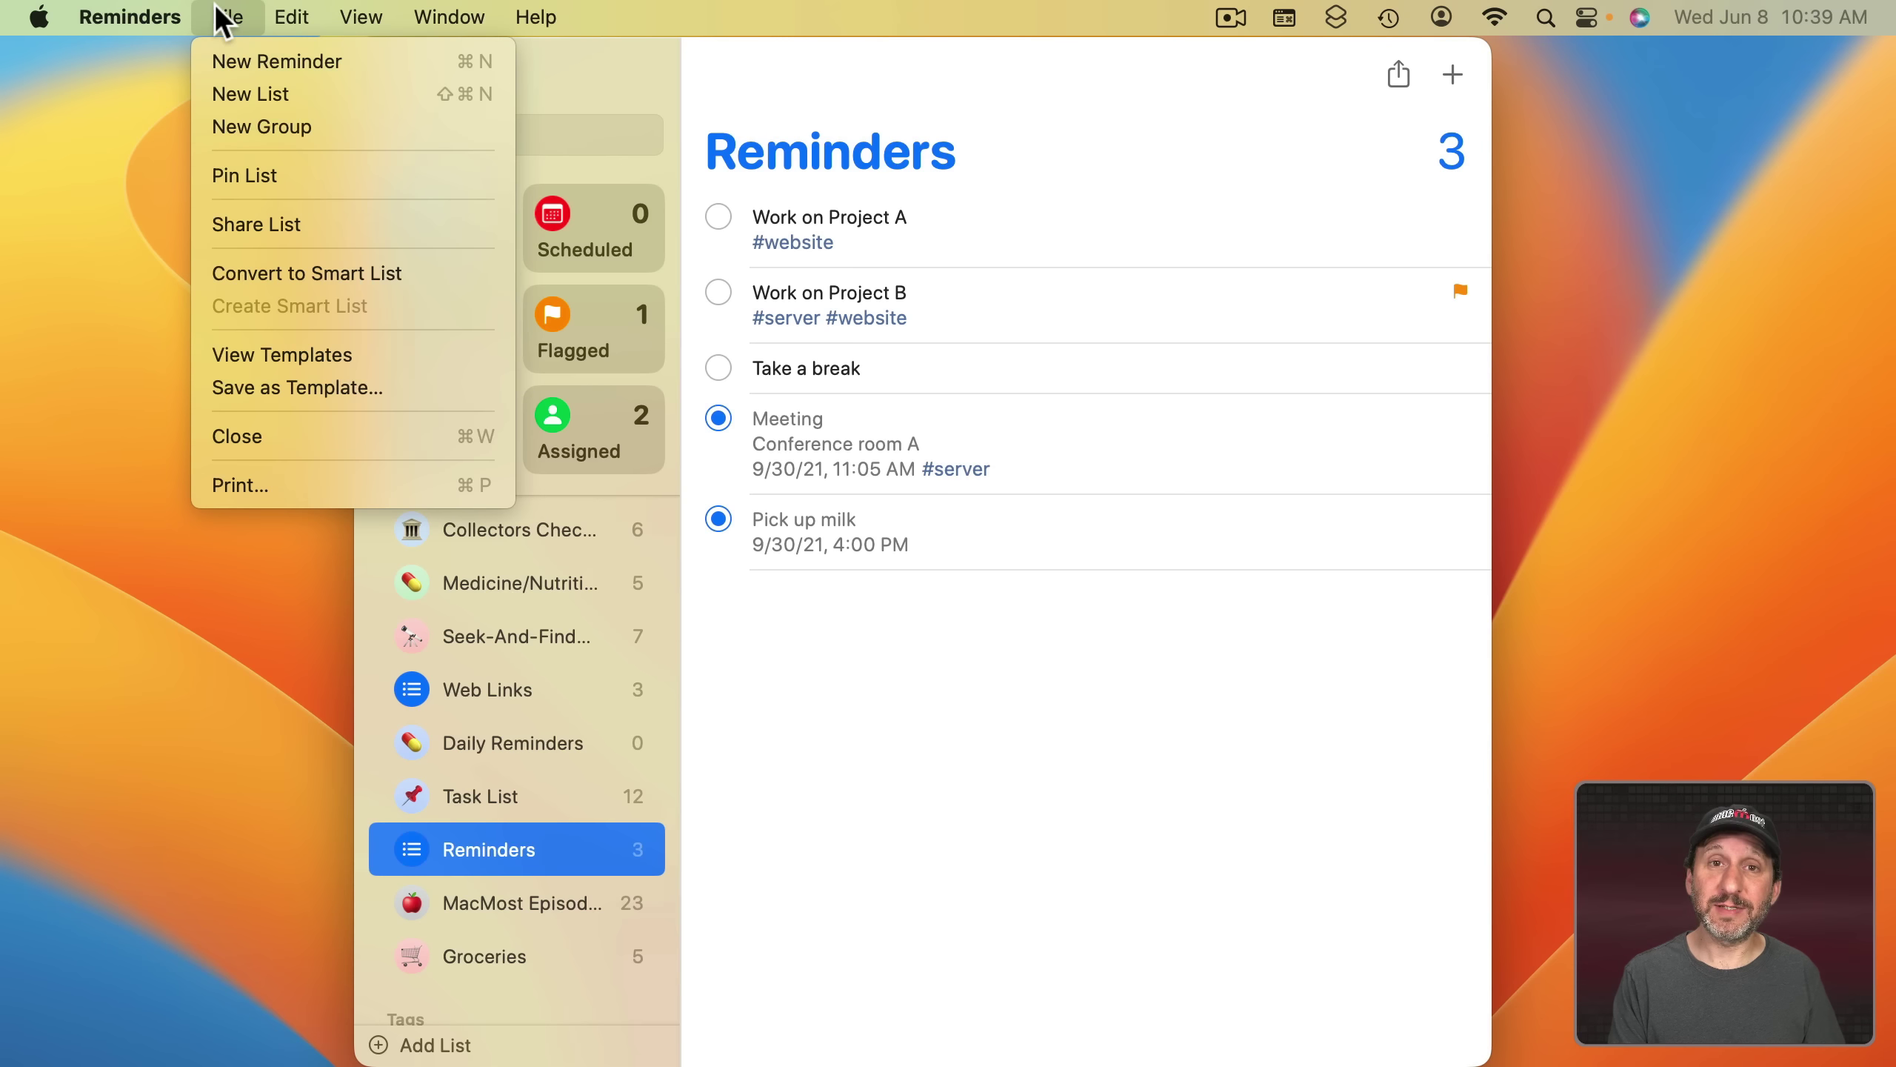
pyautogui.click(245, 107)
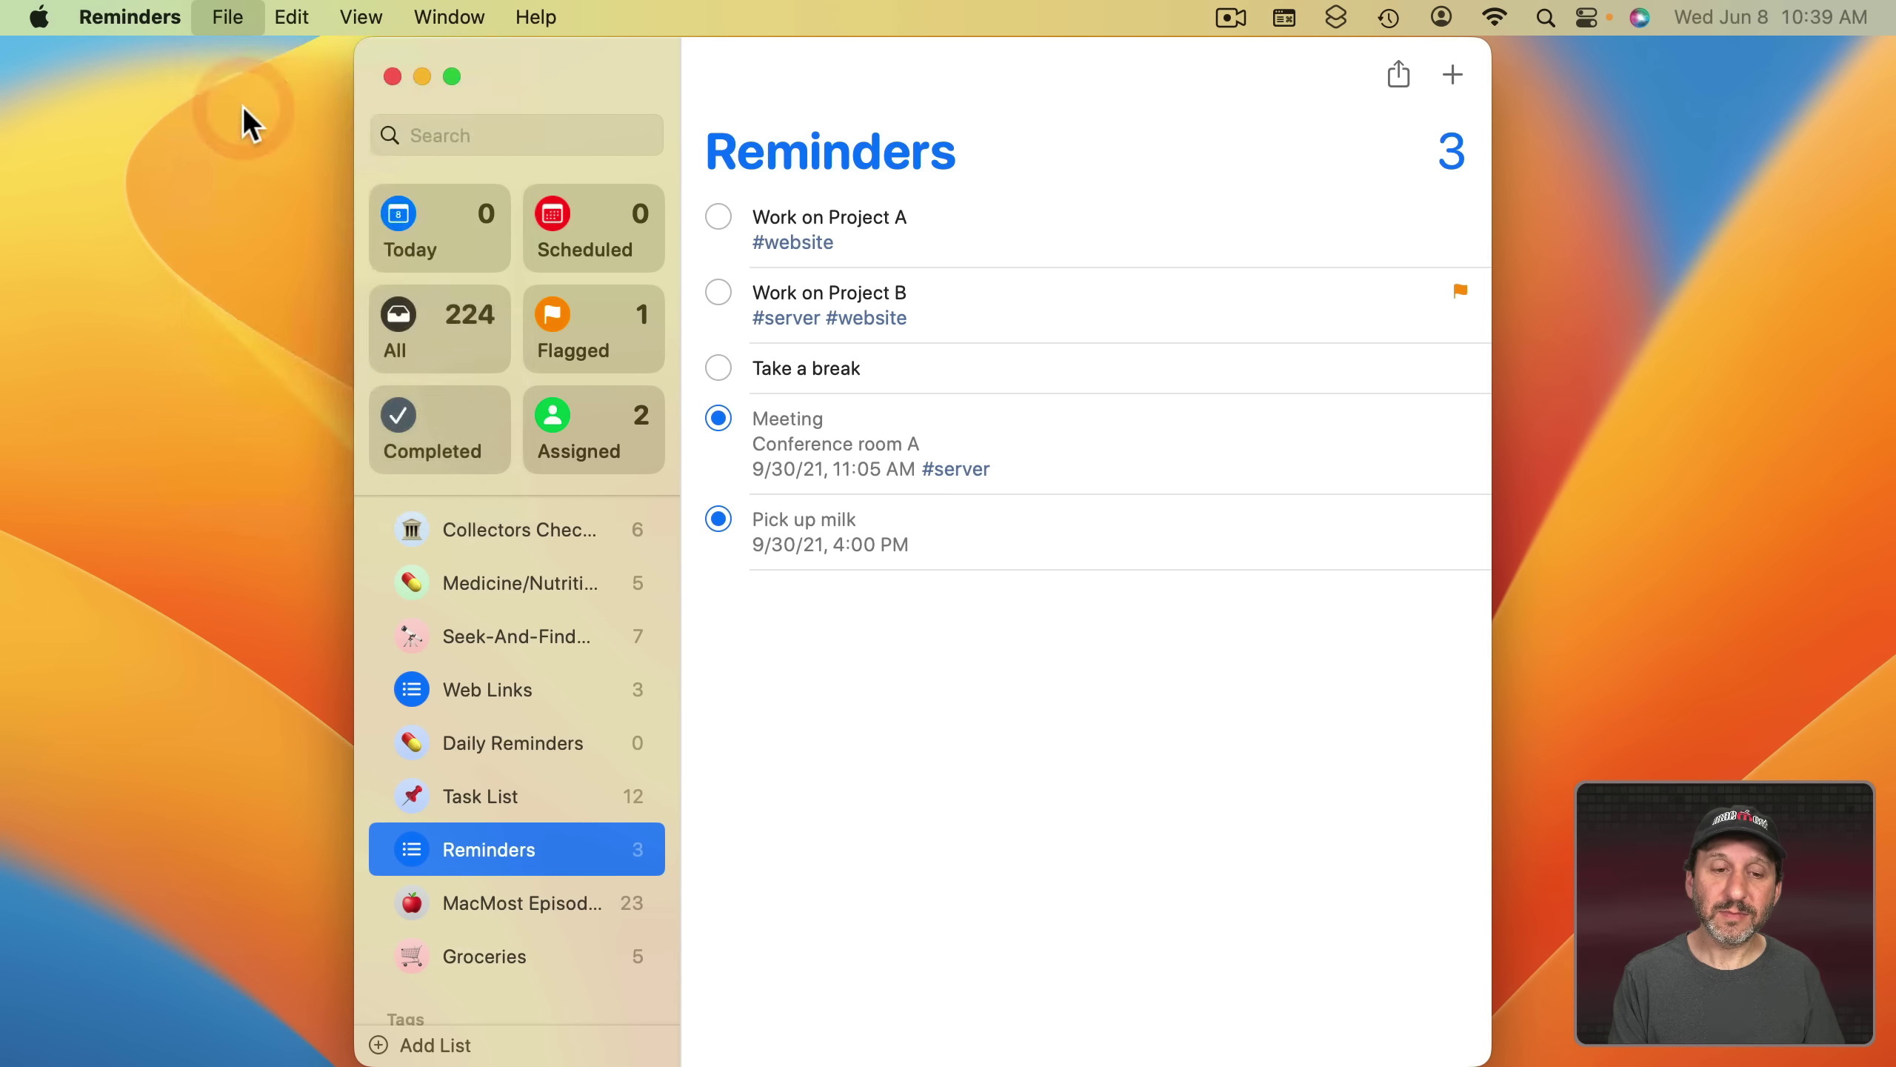
pyautogui.write('Packing List')
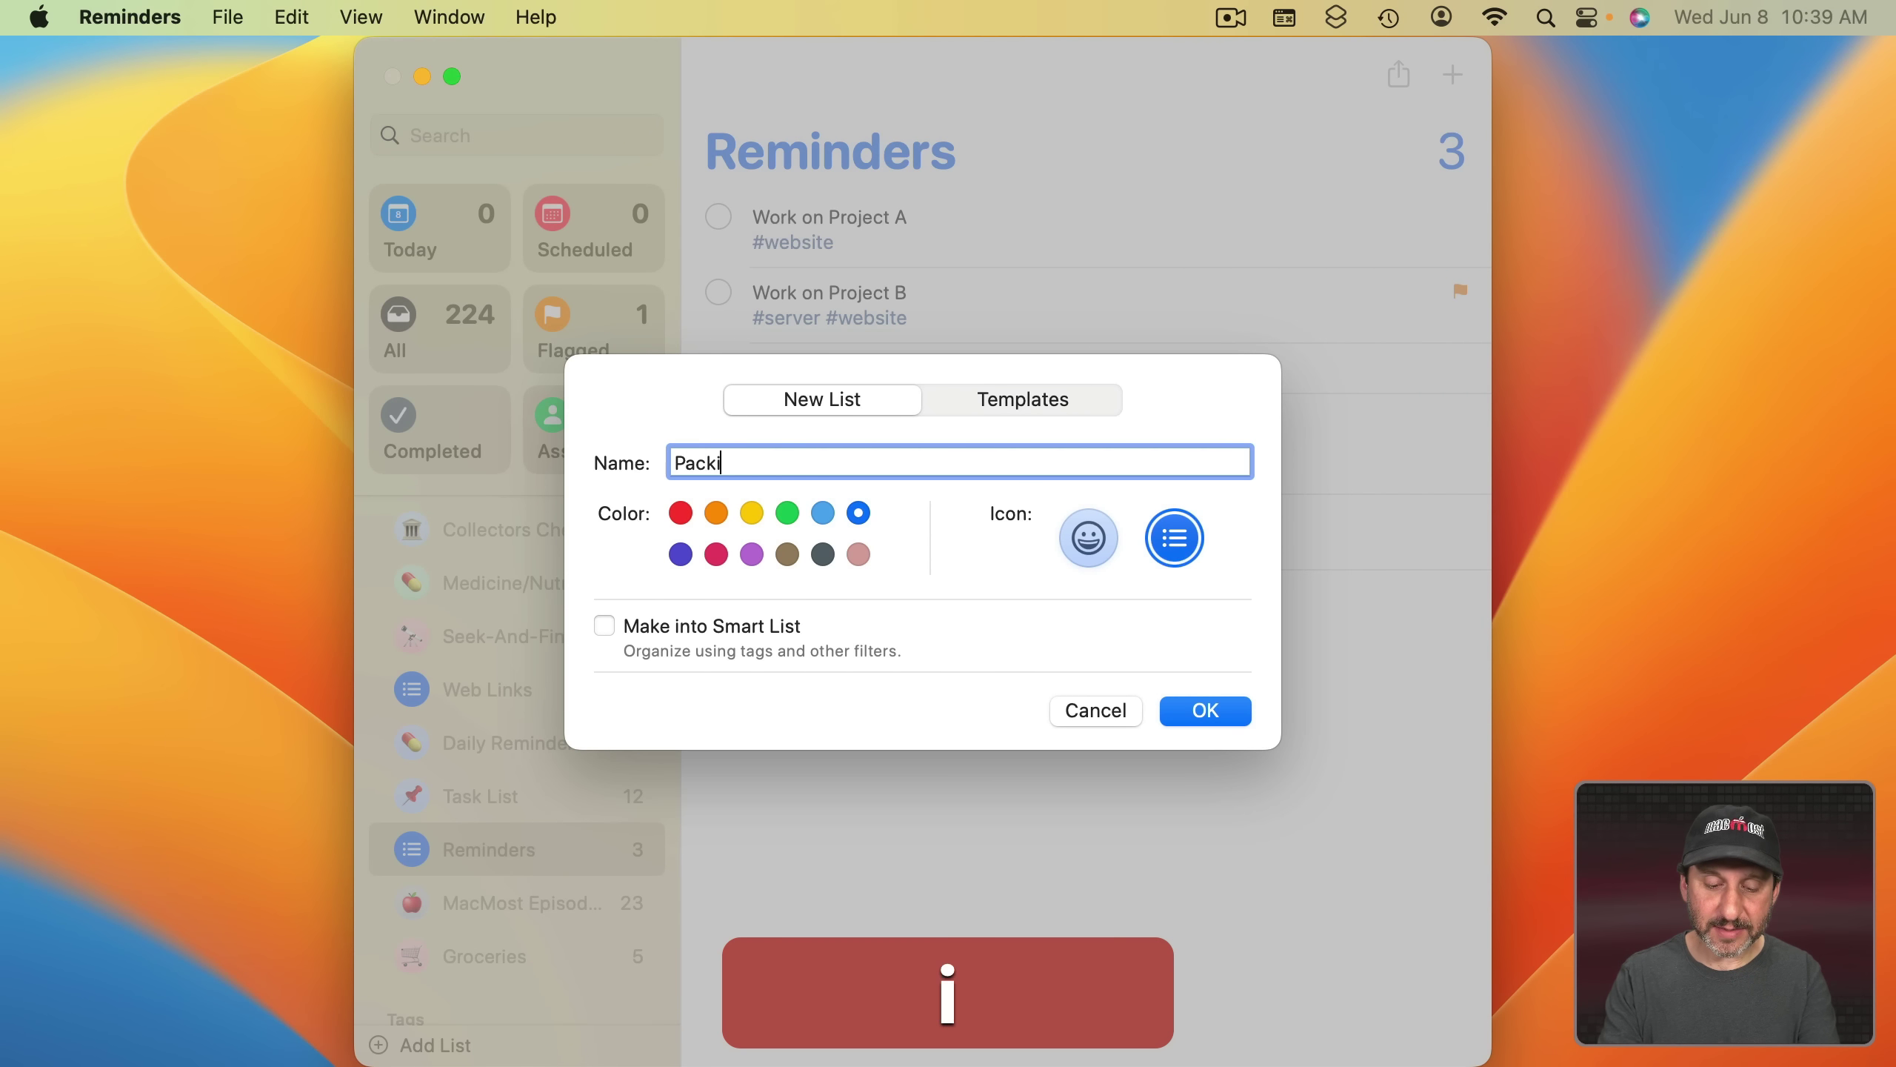
pyautogui.click(1209, 708)
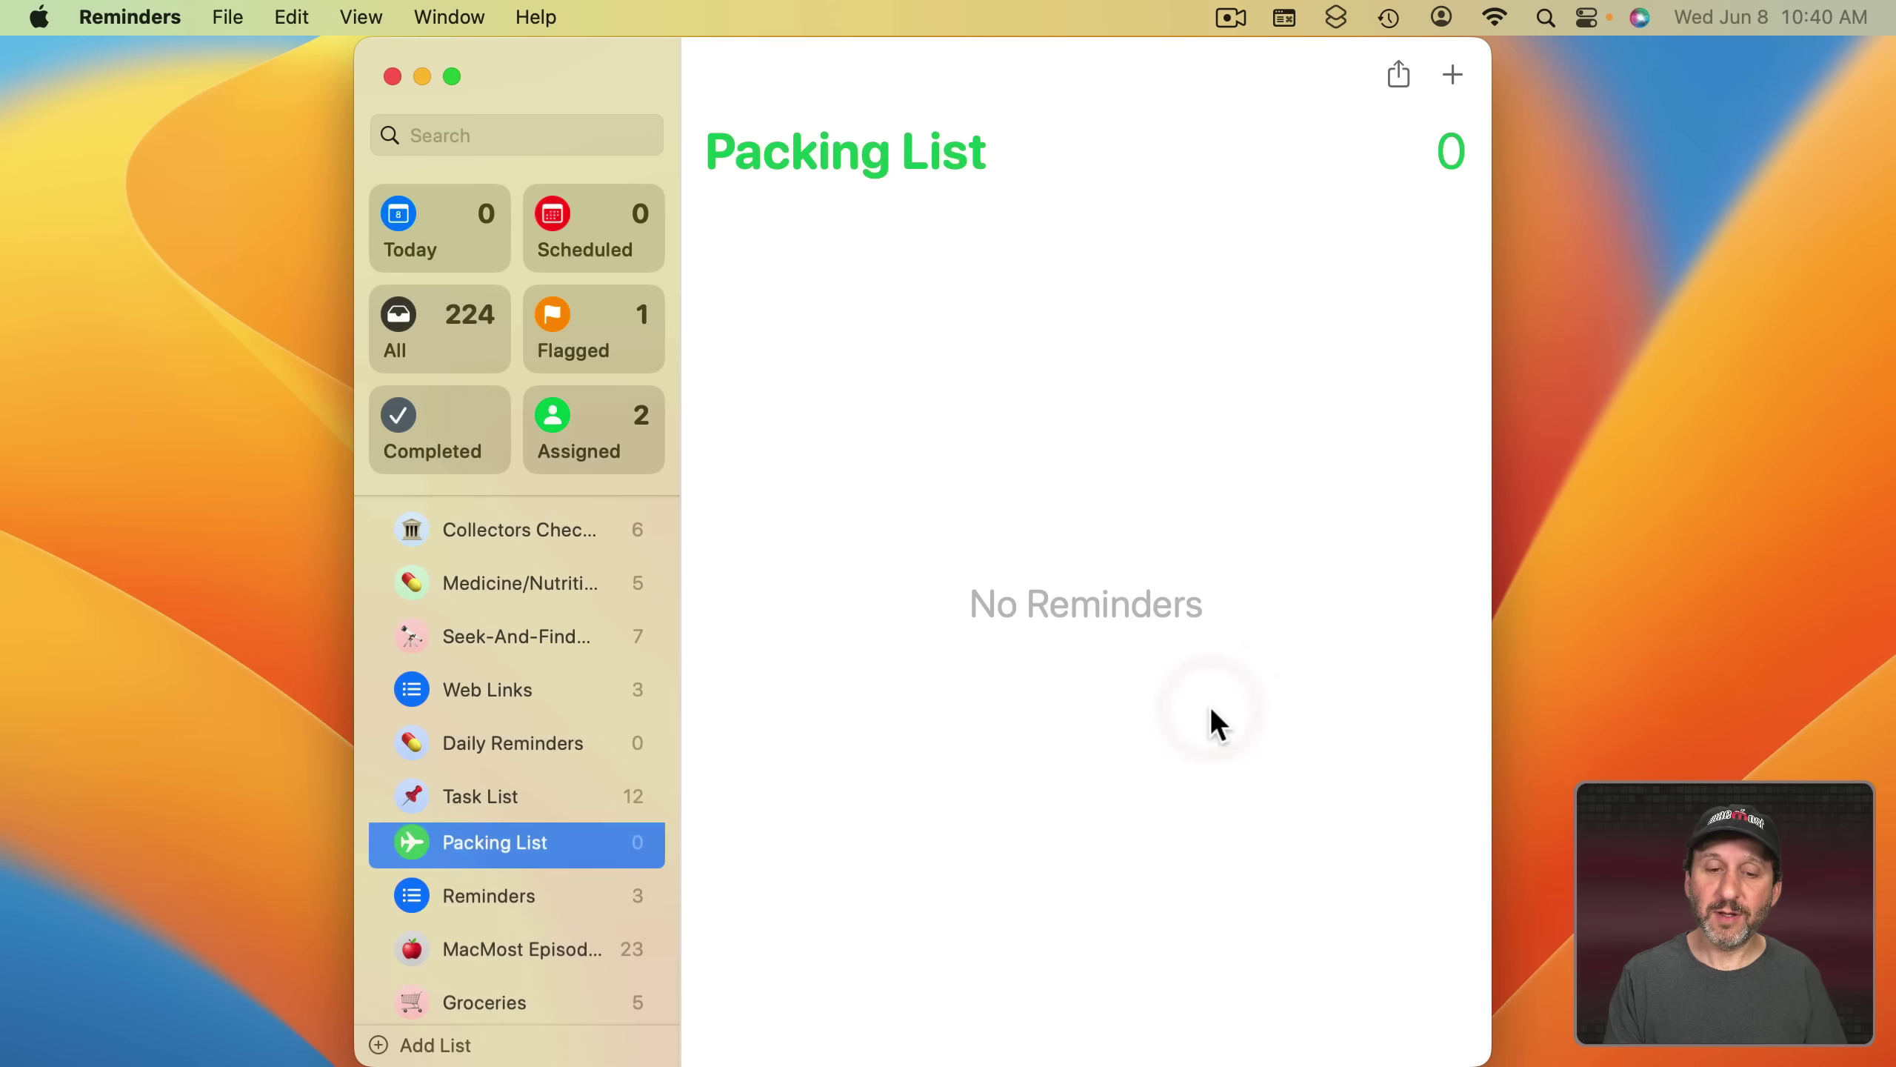
pyautogui.click(1454, 74)
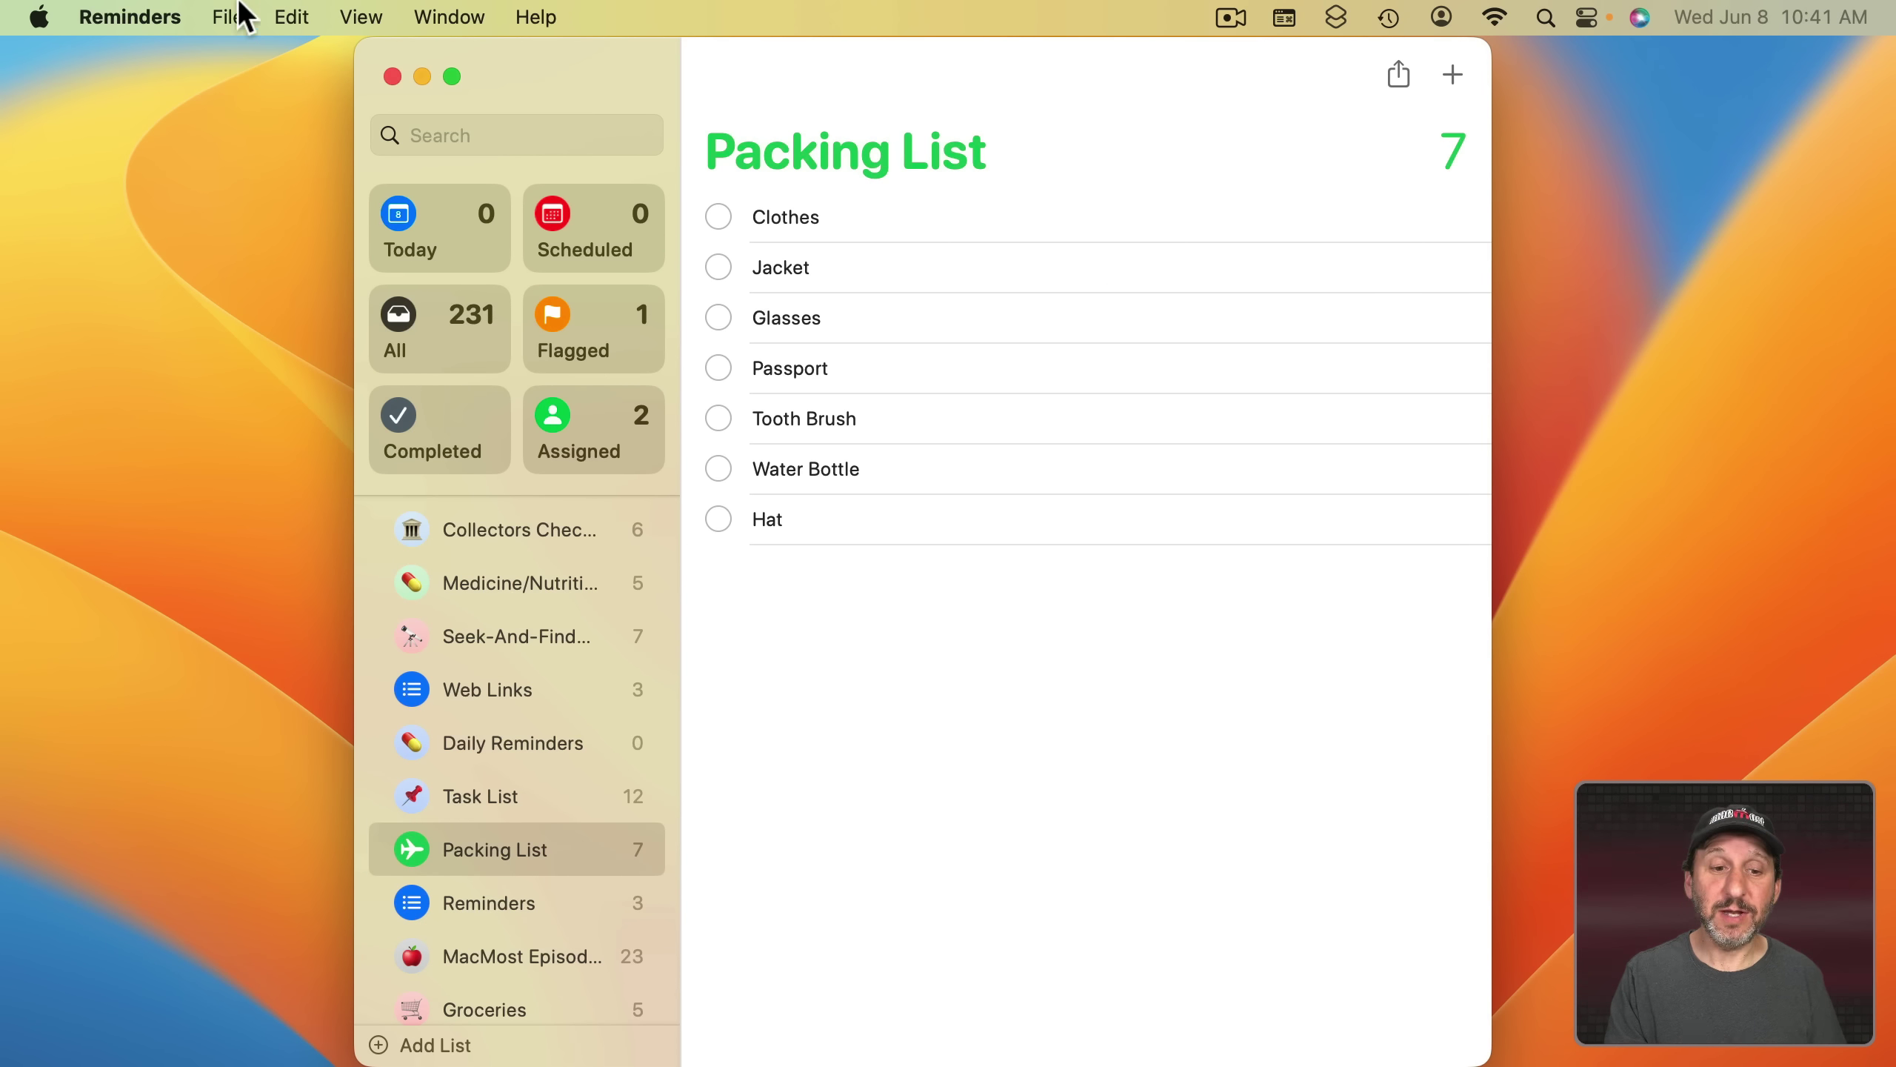
# - Save the Packing List as a template
pyautogui.click(228, 15)
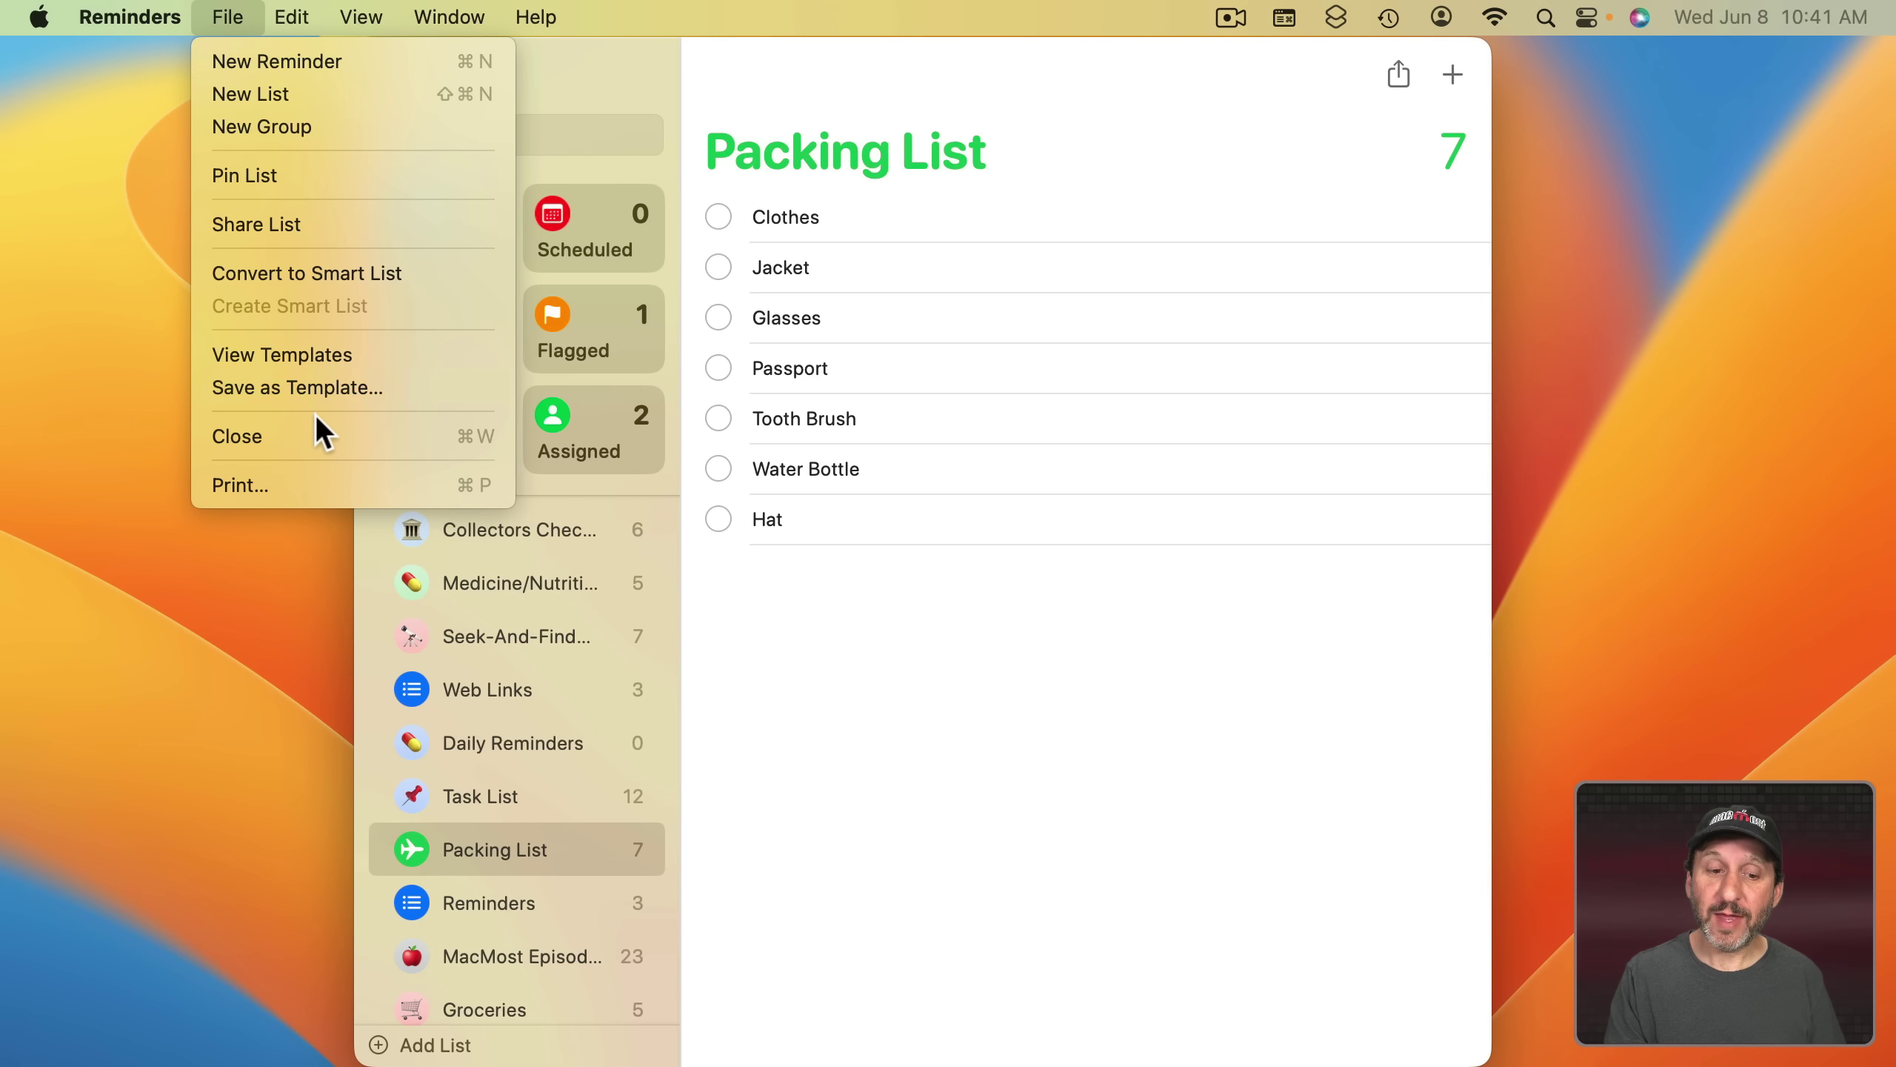
pyautogui.click(308, 388)
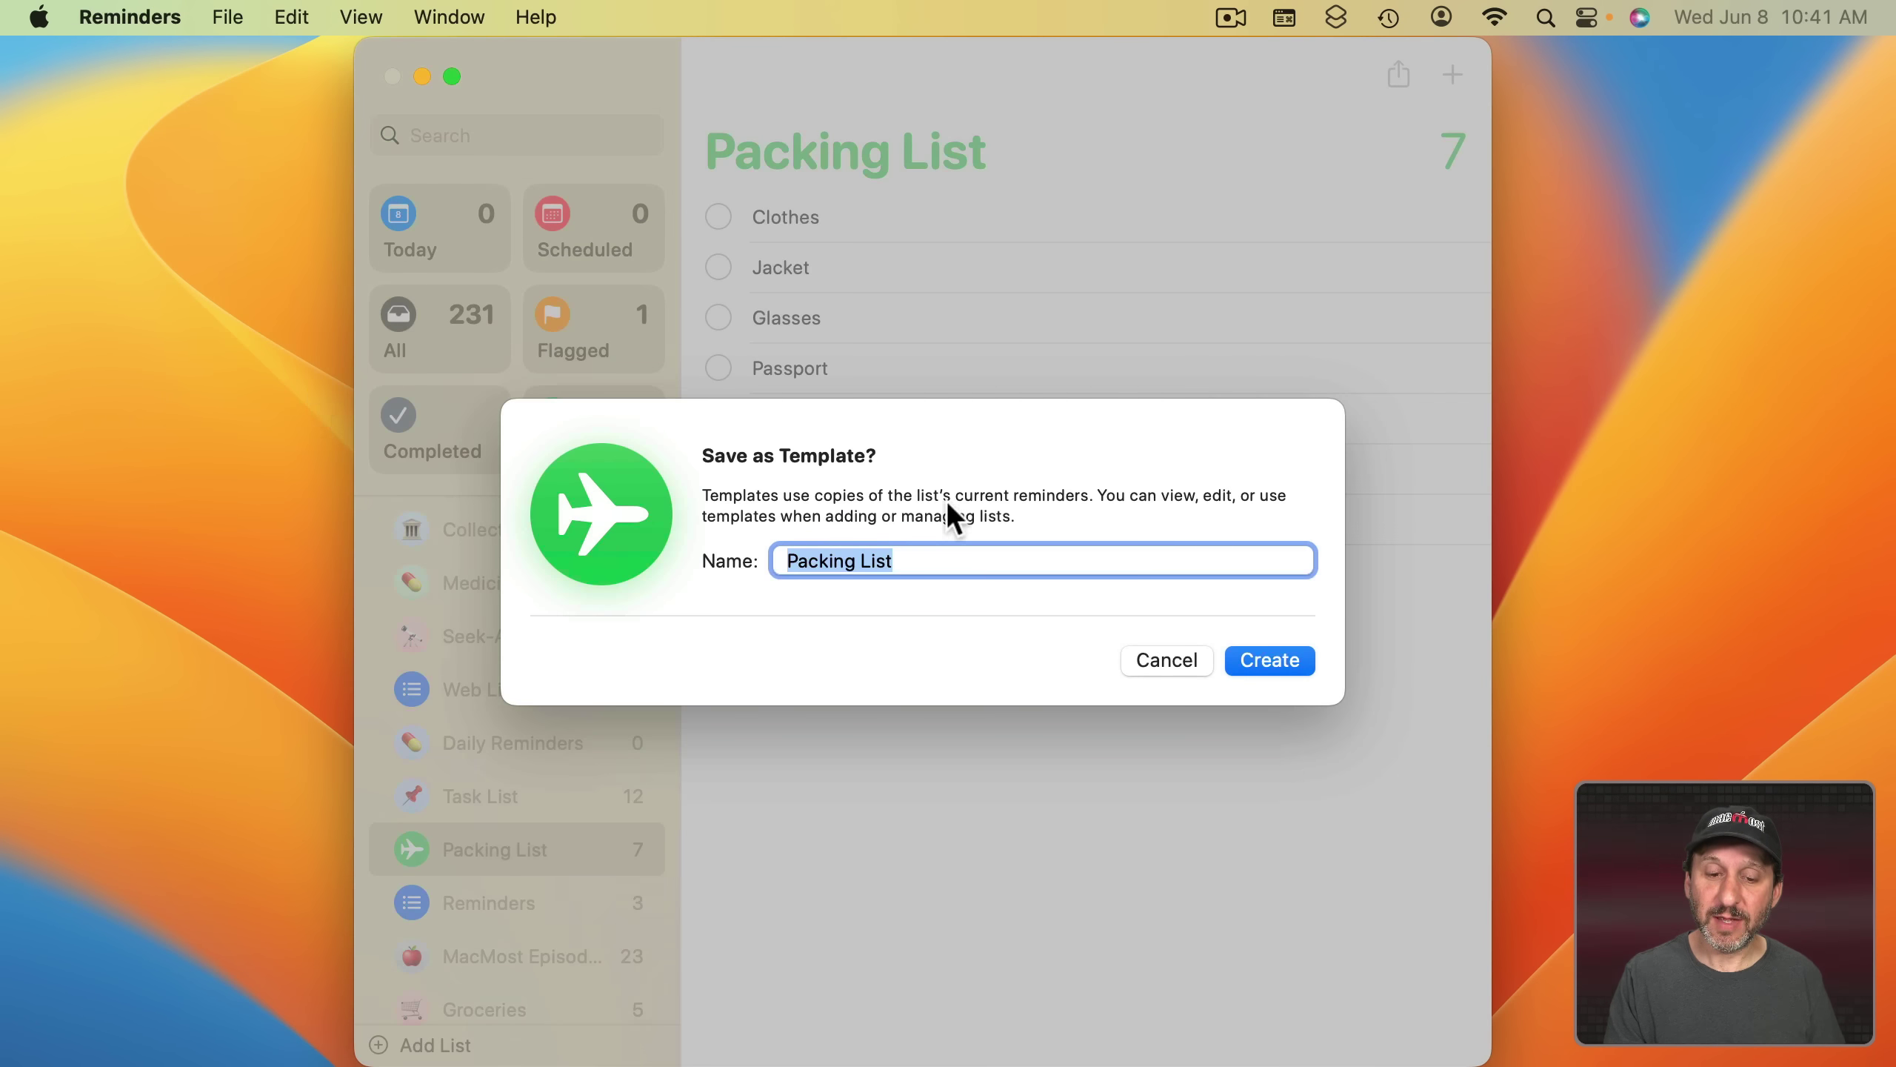
pyautogui.click(1277, 665)
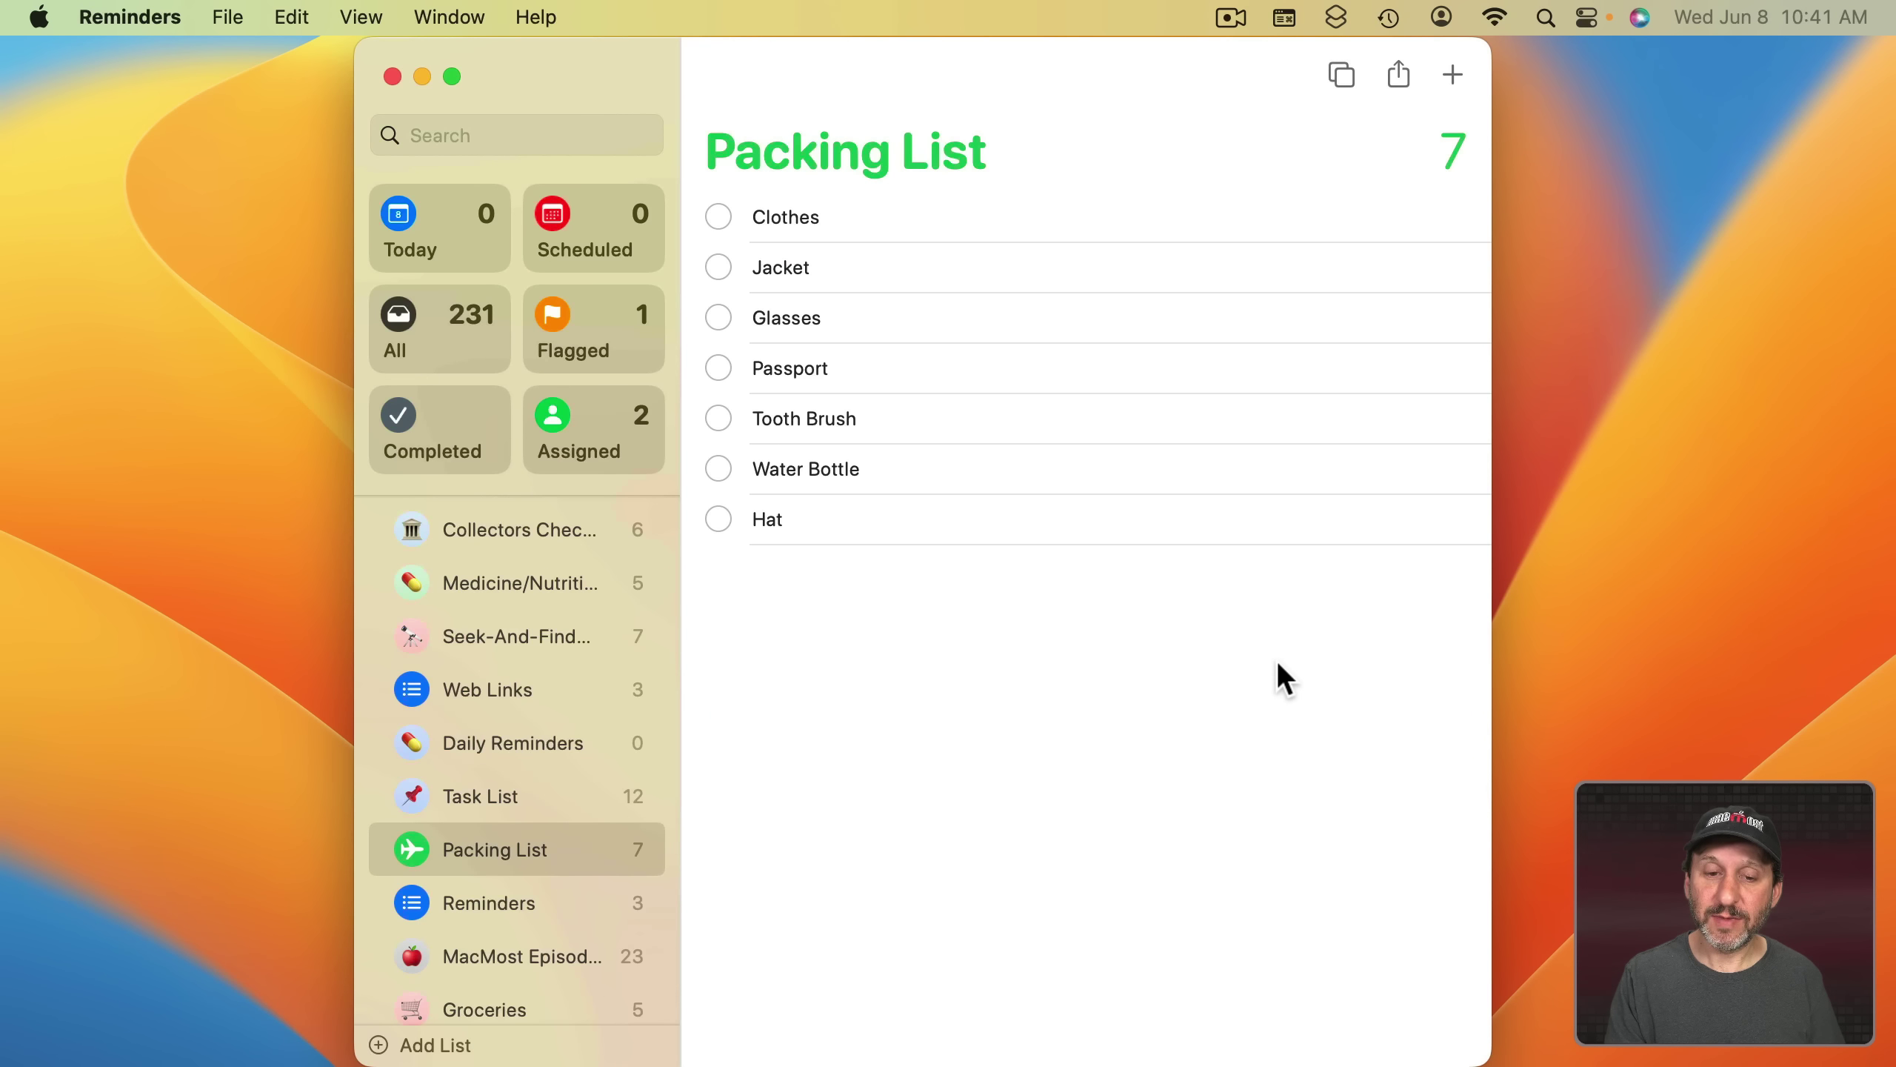
# - Check off all seven Packing List items: Clothes, Jacket, Glasses, Passport, Tooth Brush, Water Bottle, Hat
pyautogui.click(719, 216)
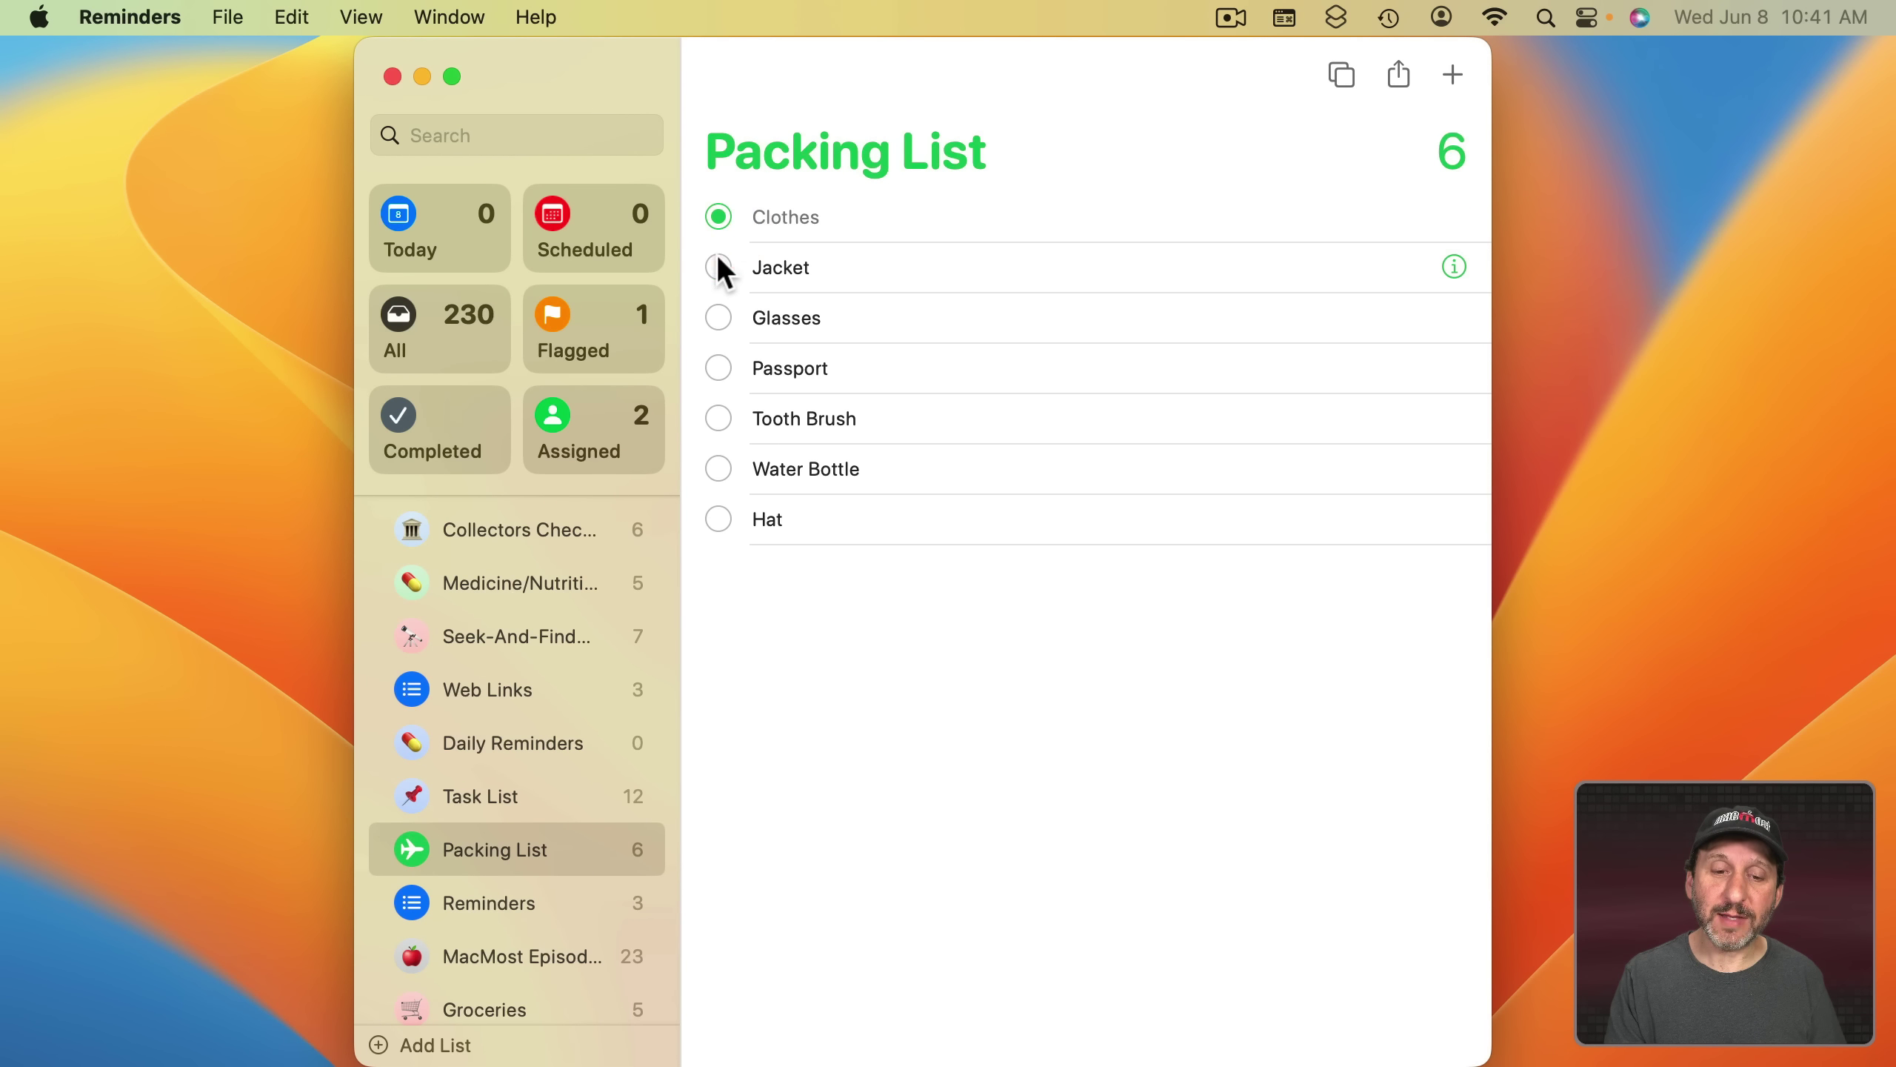
pyautogui.click(719, 267)
pyautogui.click(719, 318)
pyautogui.click(718, 368)
pyautogui.click(719, 419)
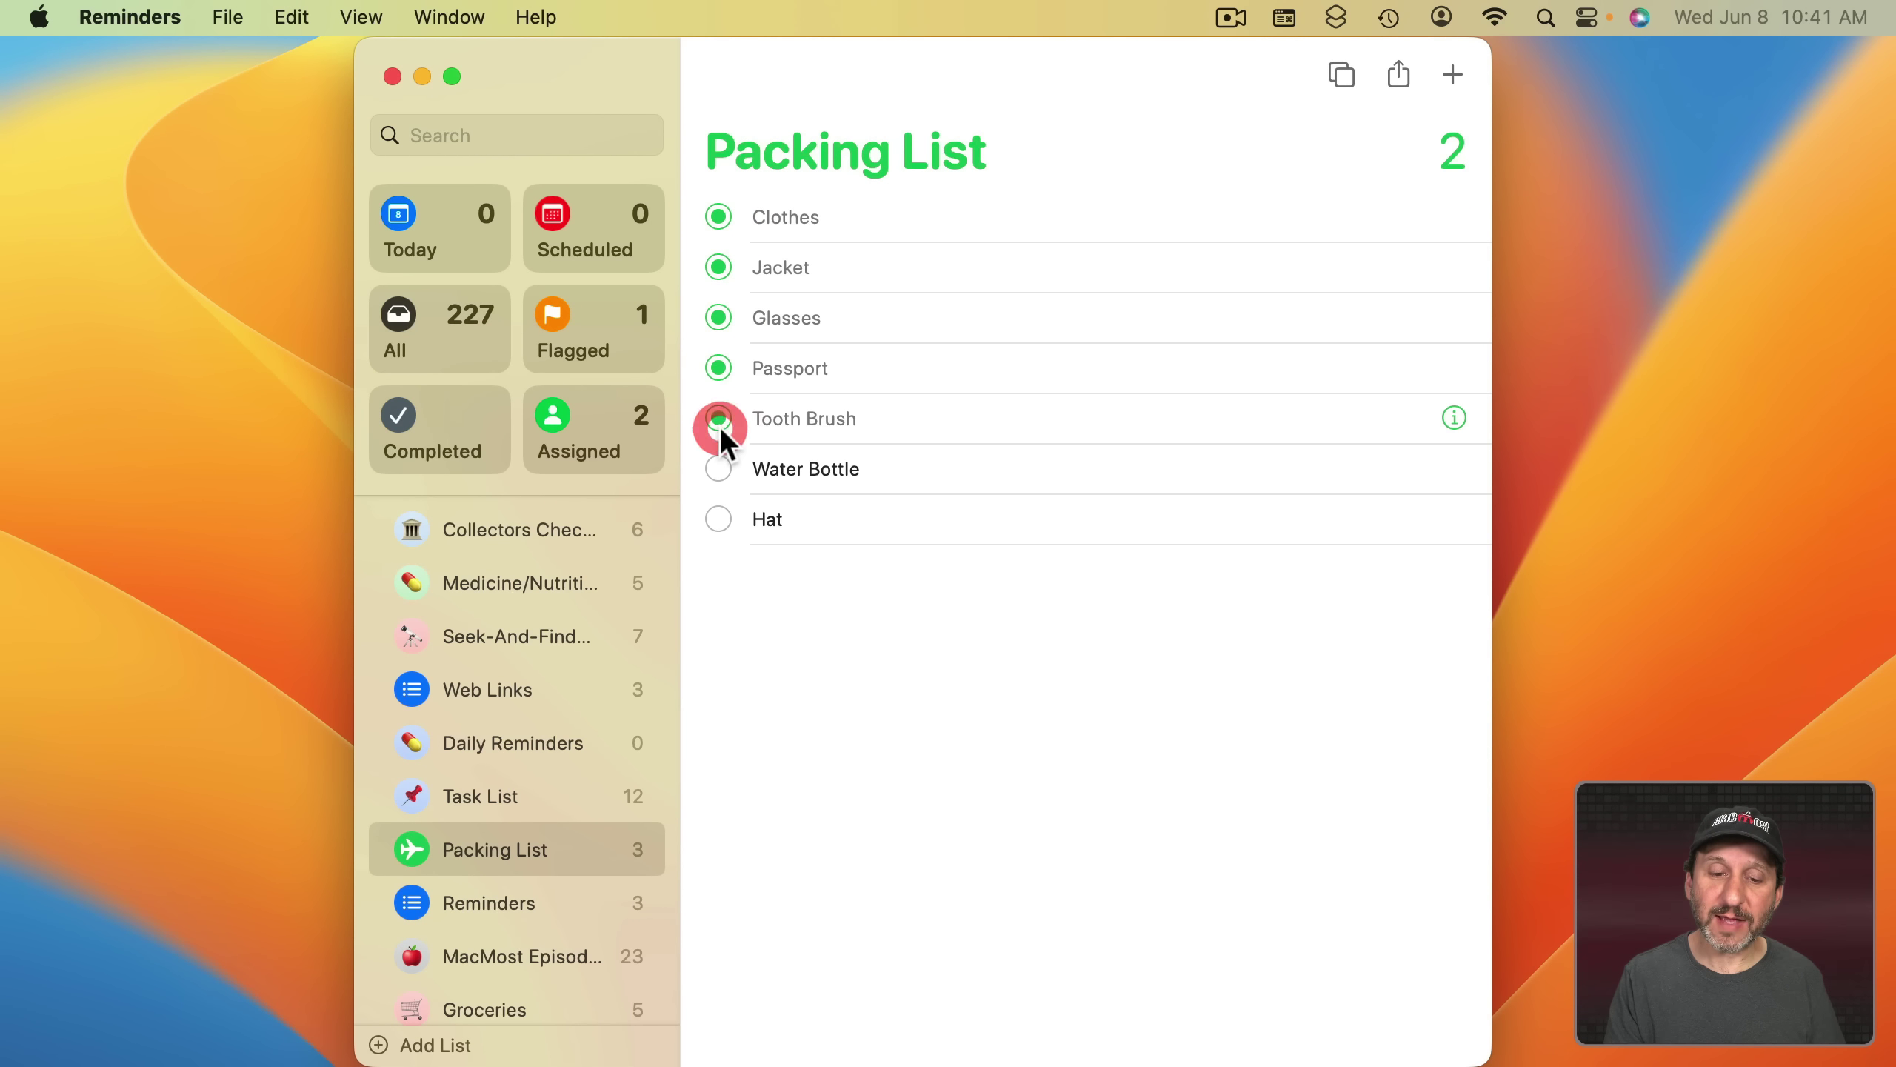
pyautogui.click(718, 469)
pyautogui.click(719, 519)
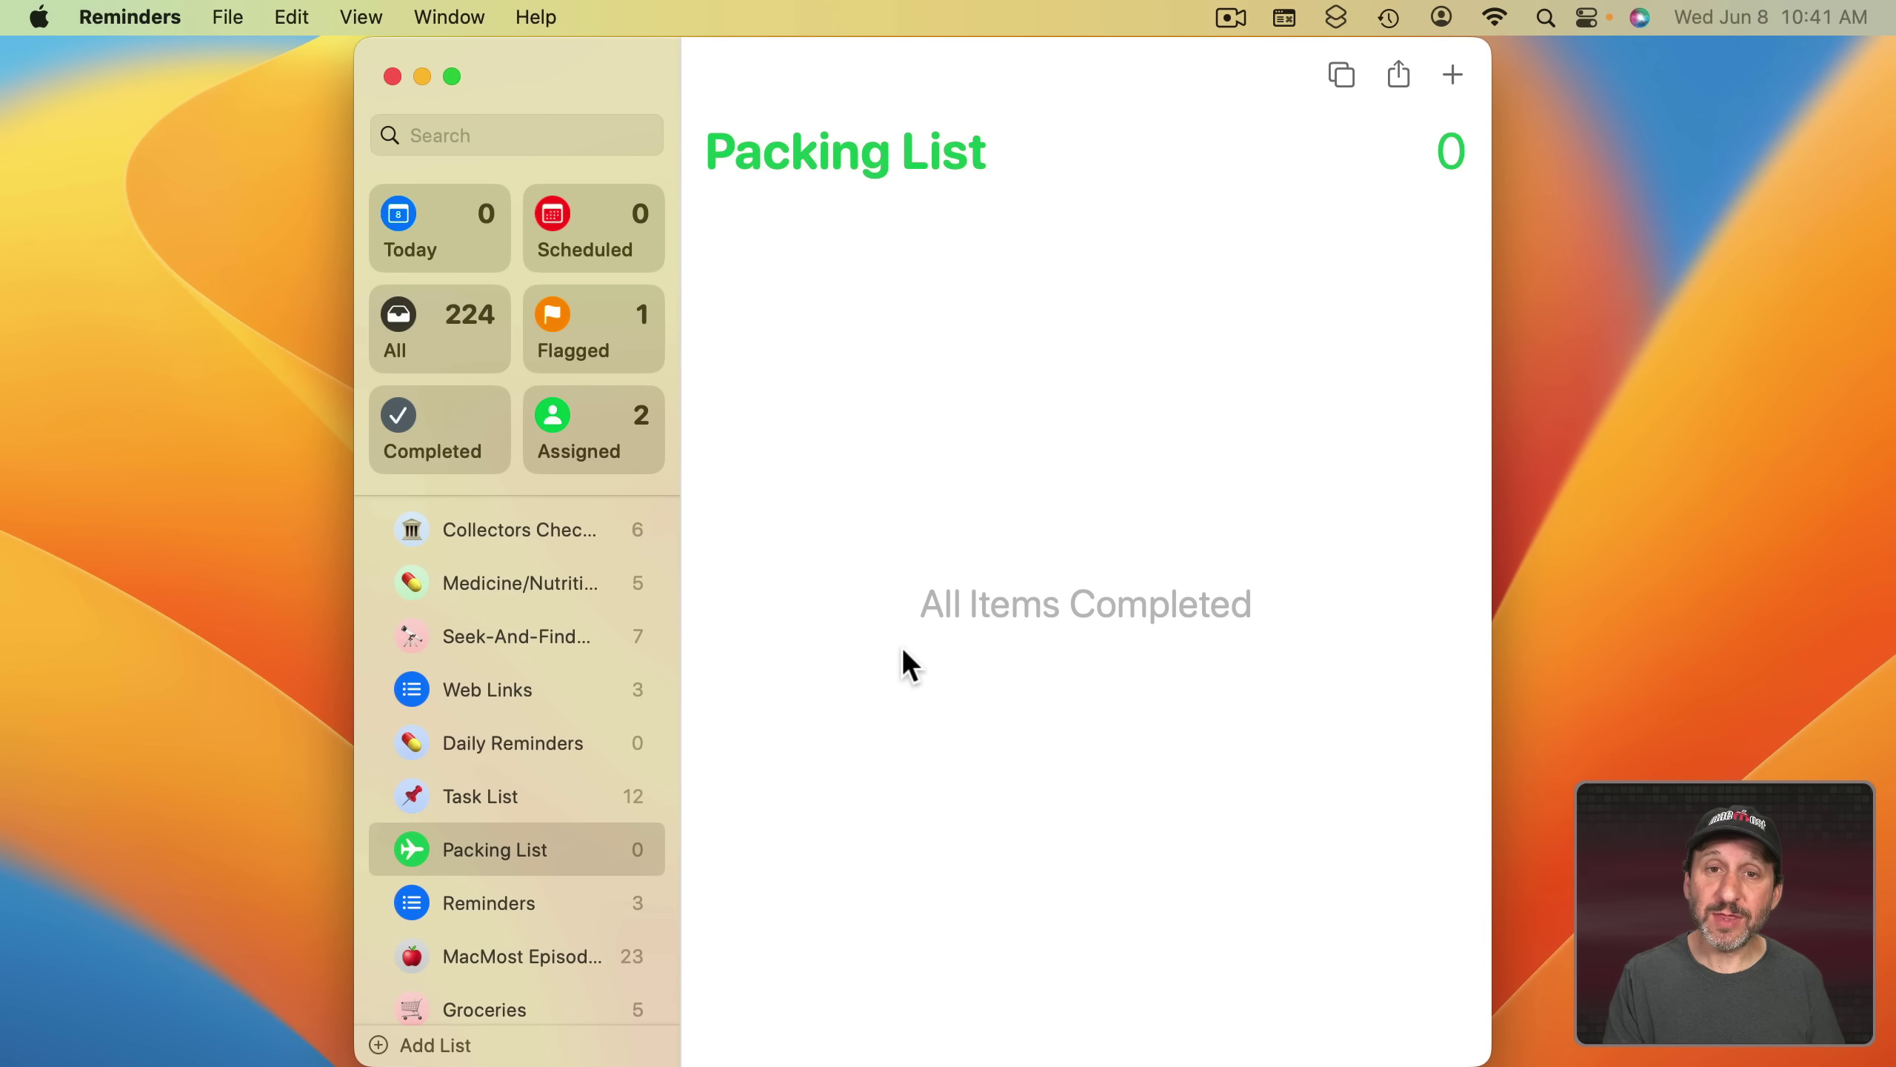
pyautogui.click(225, 17)
# - Preview the Packing List template's info, then create a new list from that template
pyautogui.click(251, 88)
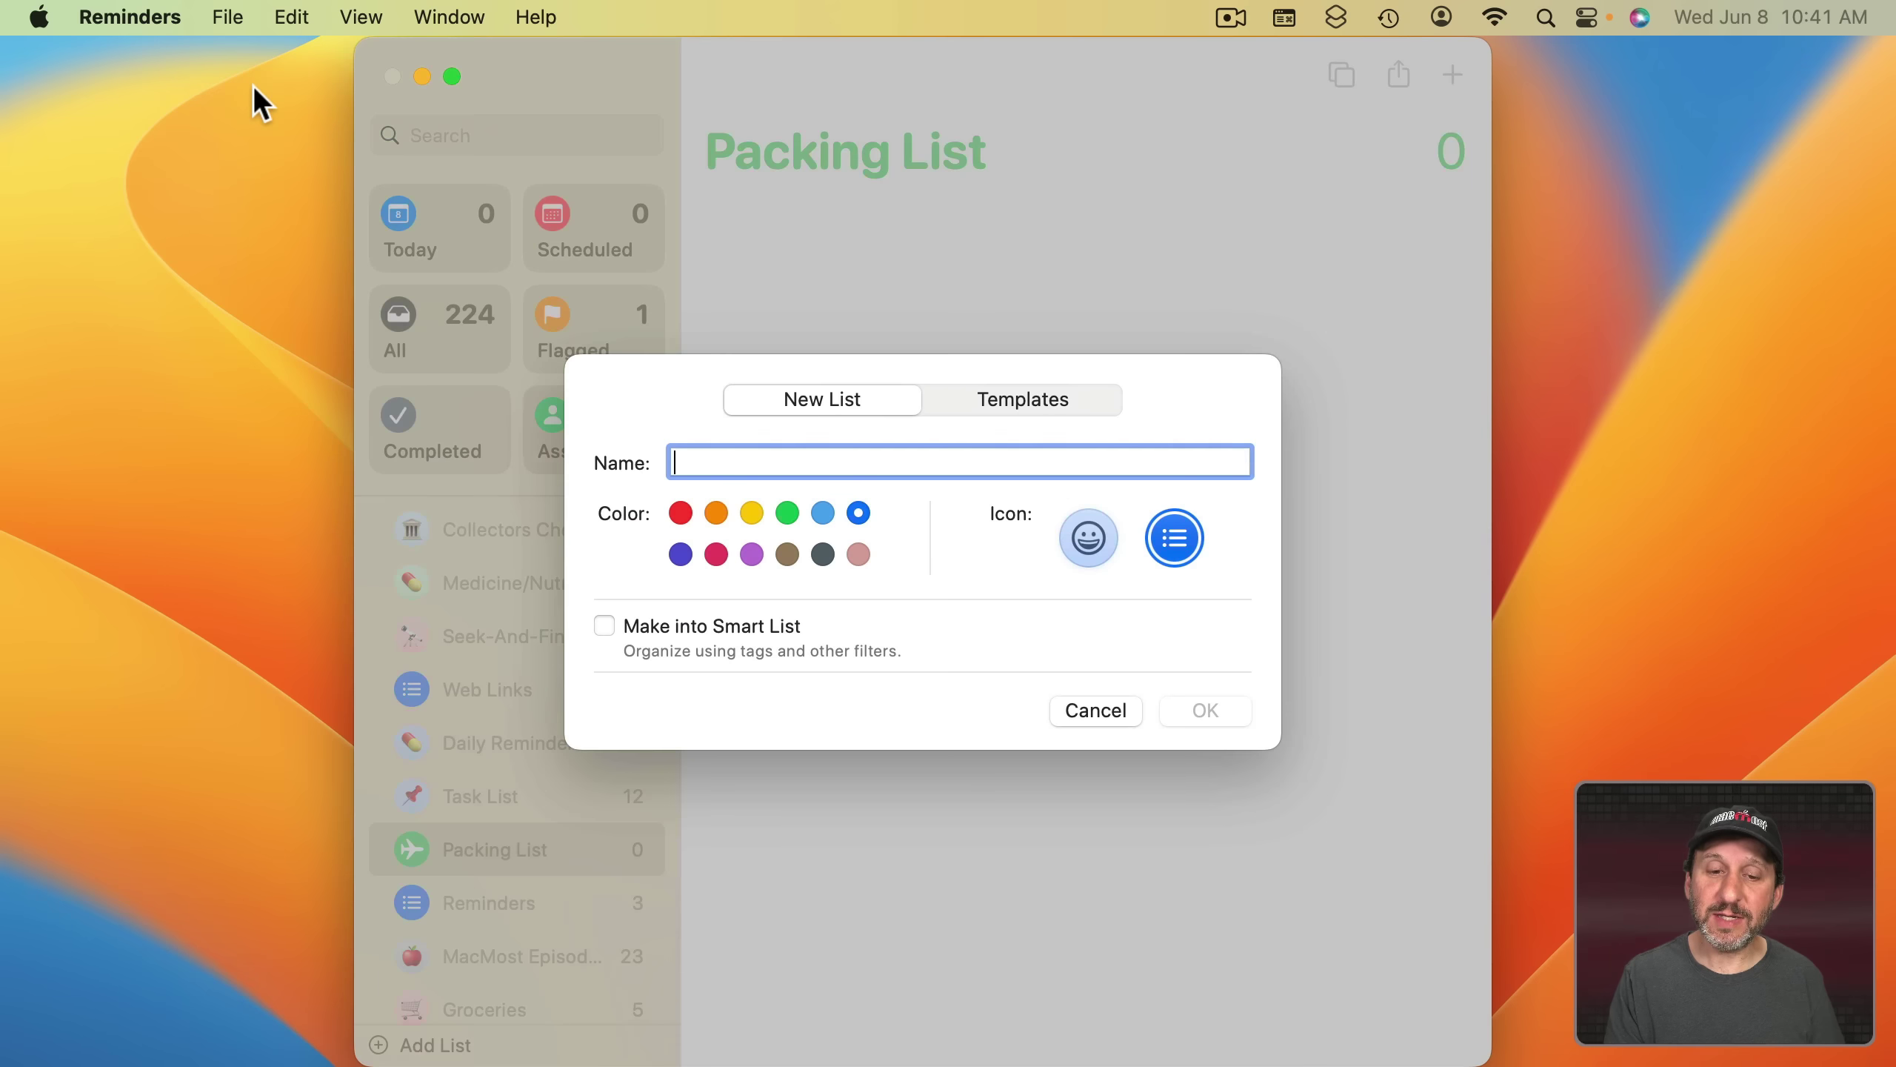
pyautogui.click(991, 398)
pyautogui.moveTo(693, 475)
pyautogui.click(1203, 472)
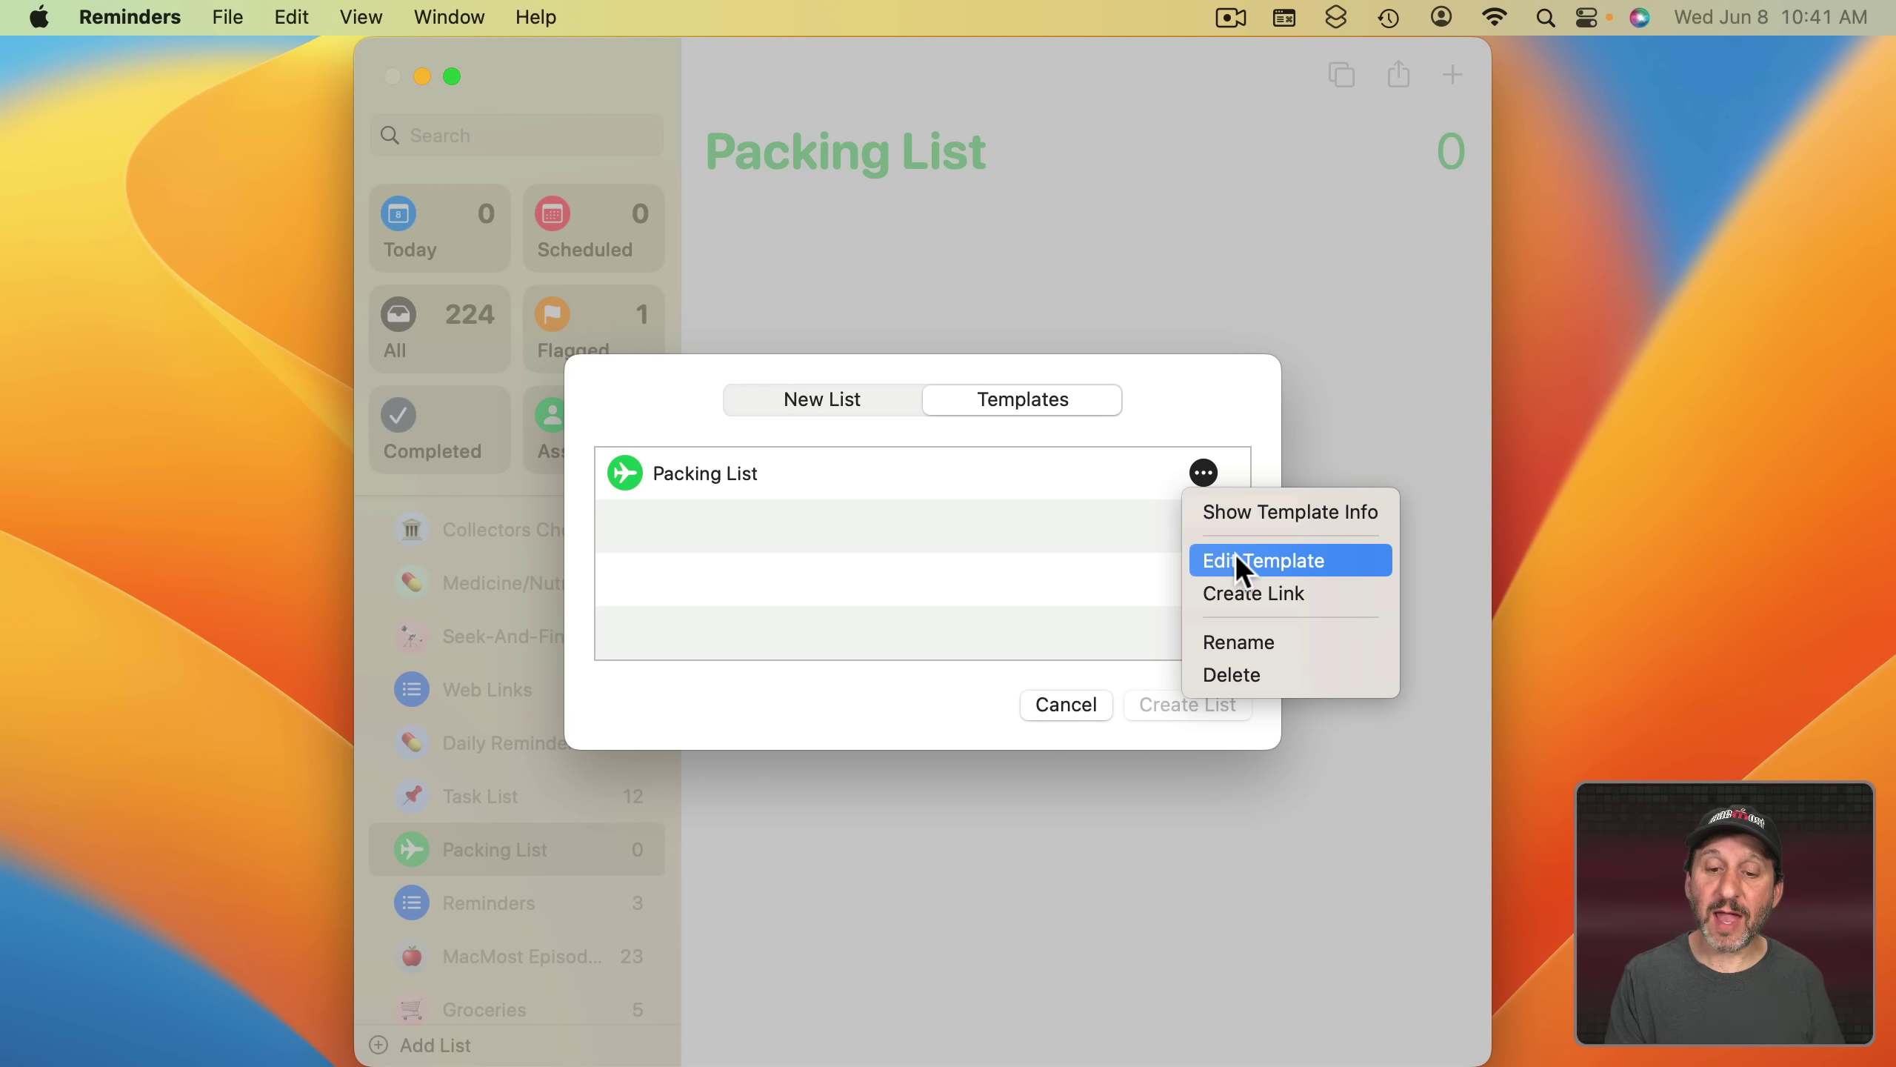
pyautogui.click(1232, 510)
pyautogui.click(1117, 646)
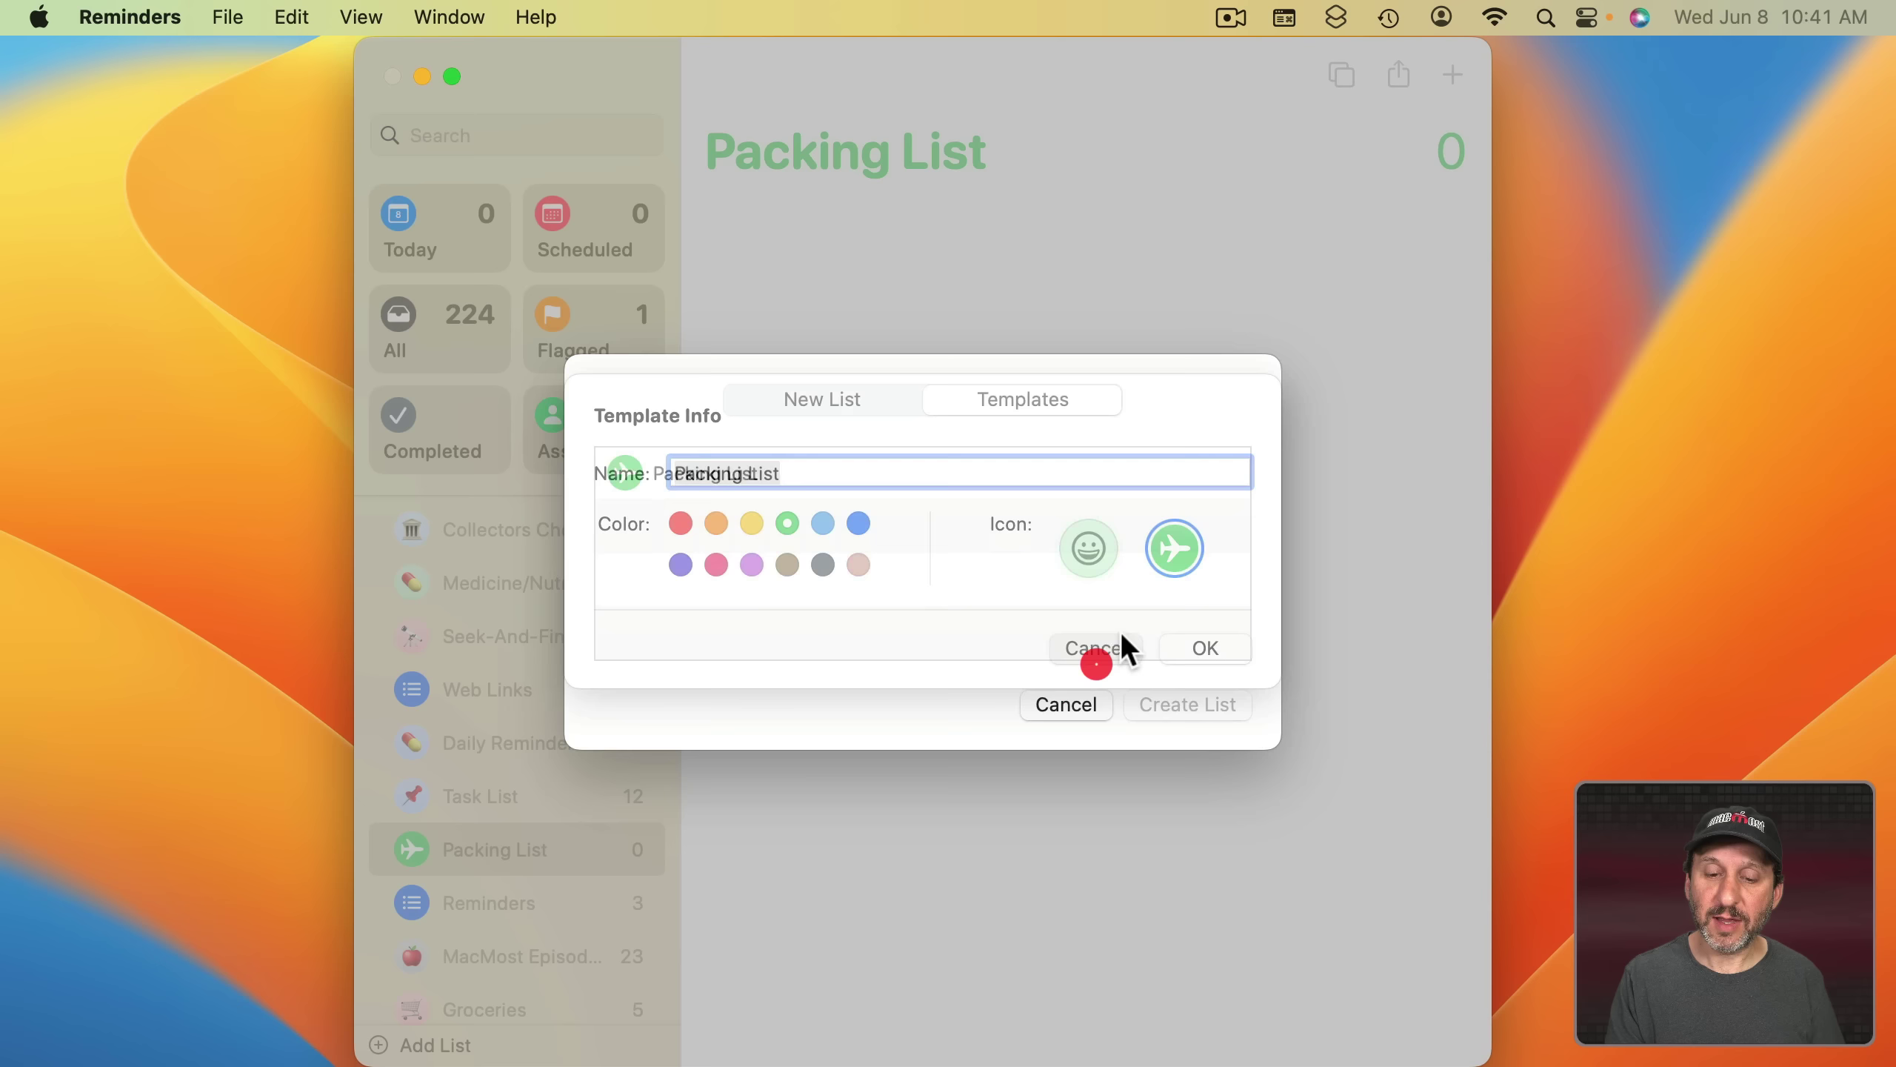
pyautogui.click(1203, 473)
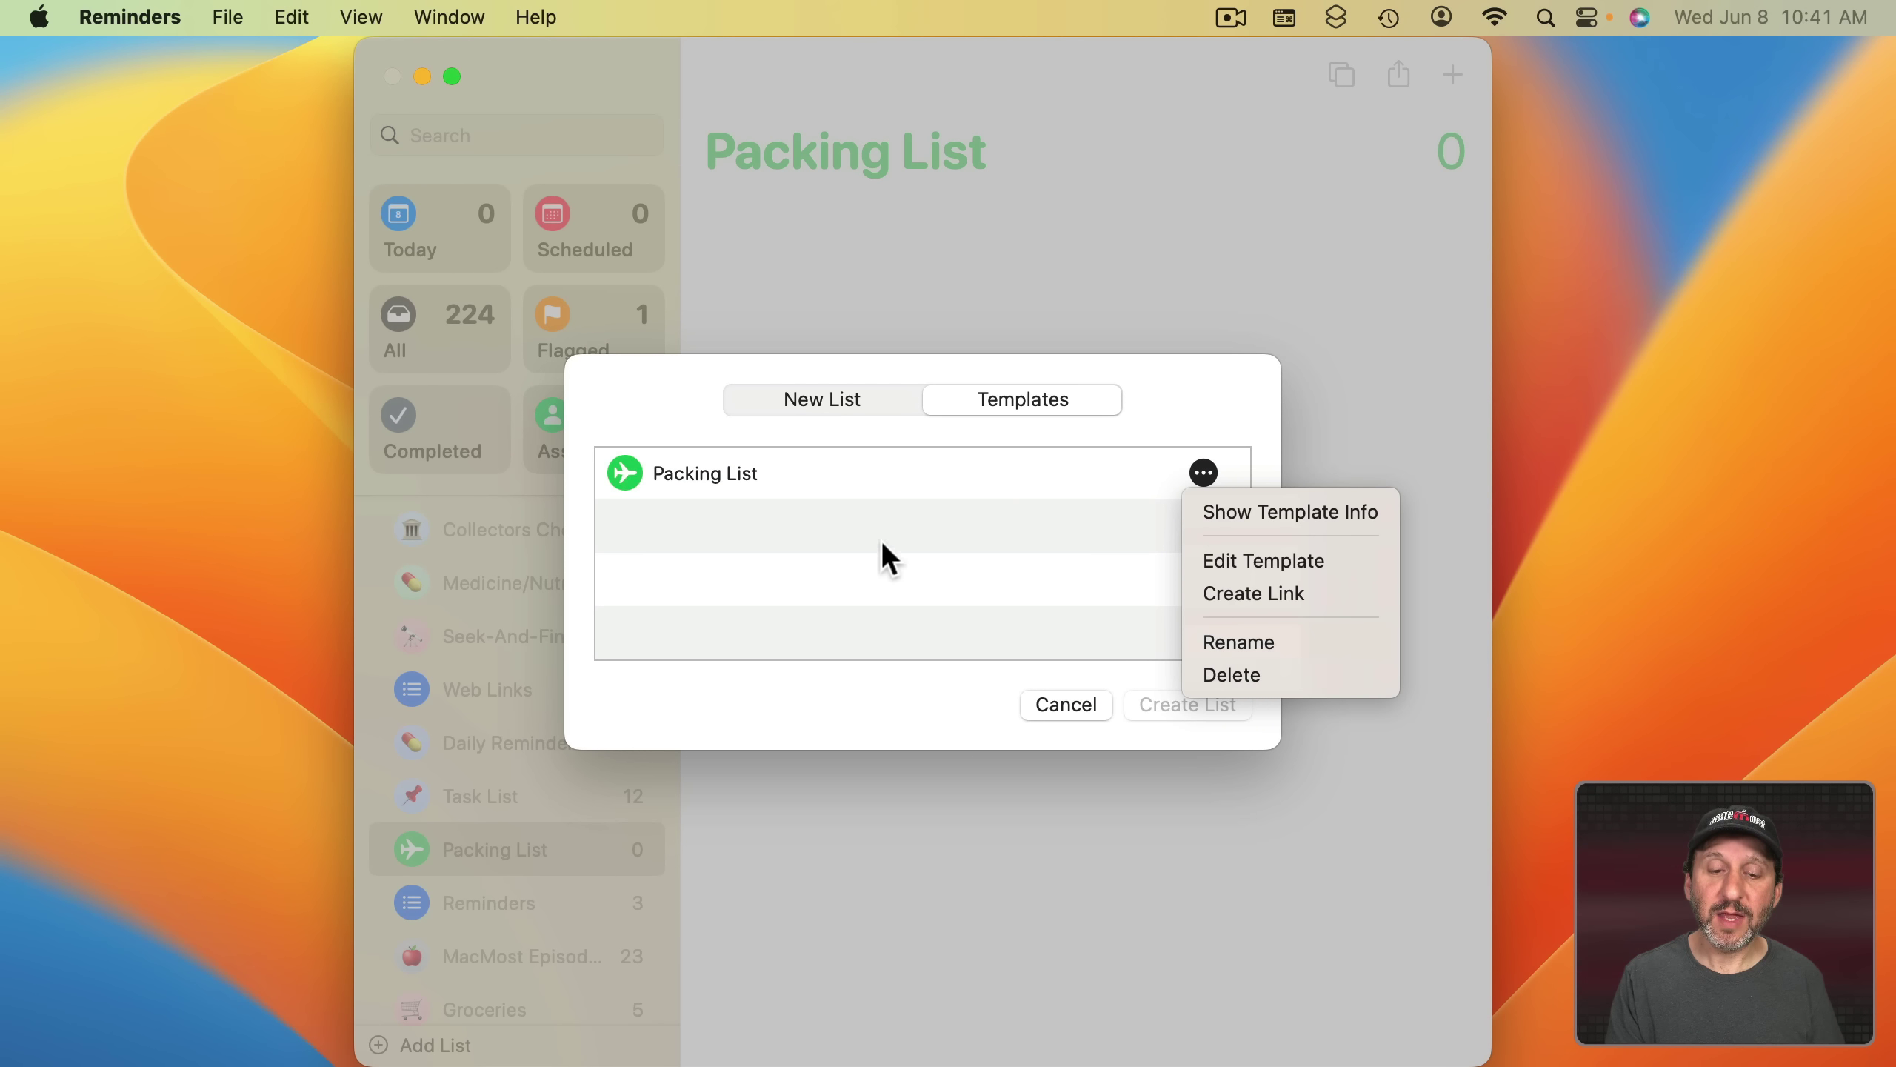
pyautogui.click(679, 476)
pyautogui.click(1202, 708)
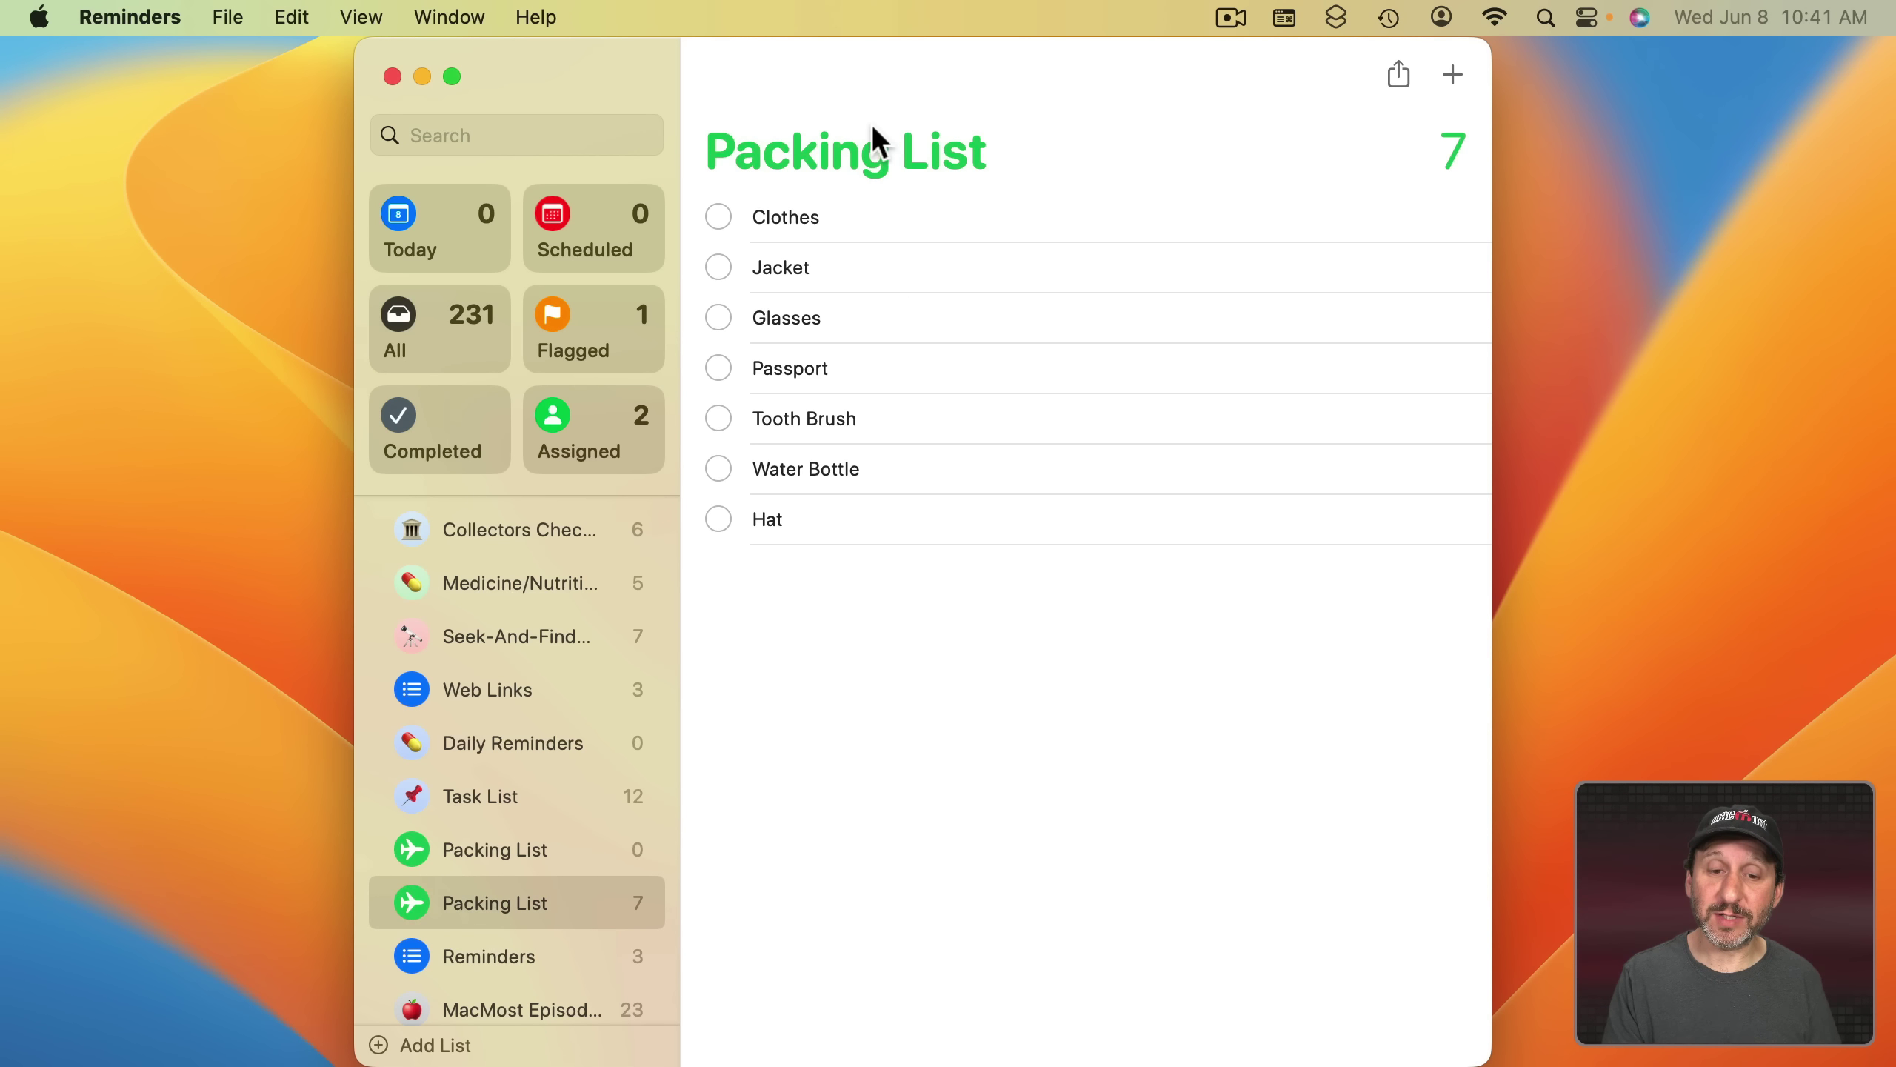
# - Rename the new list to 'Packing List For Trip To...' and go back to the Task List
pyautogui.doubleClick(493, 903)
pyautogui.click(558, 902)
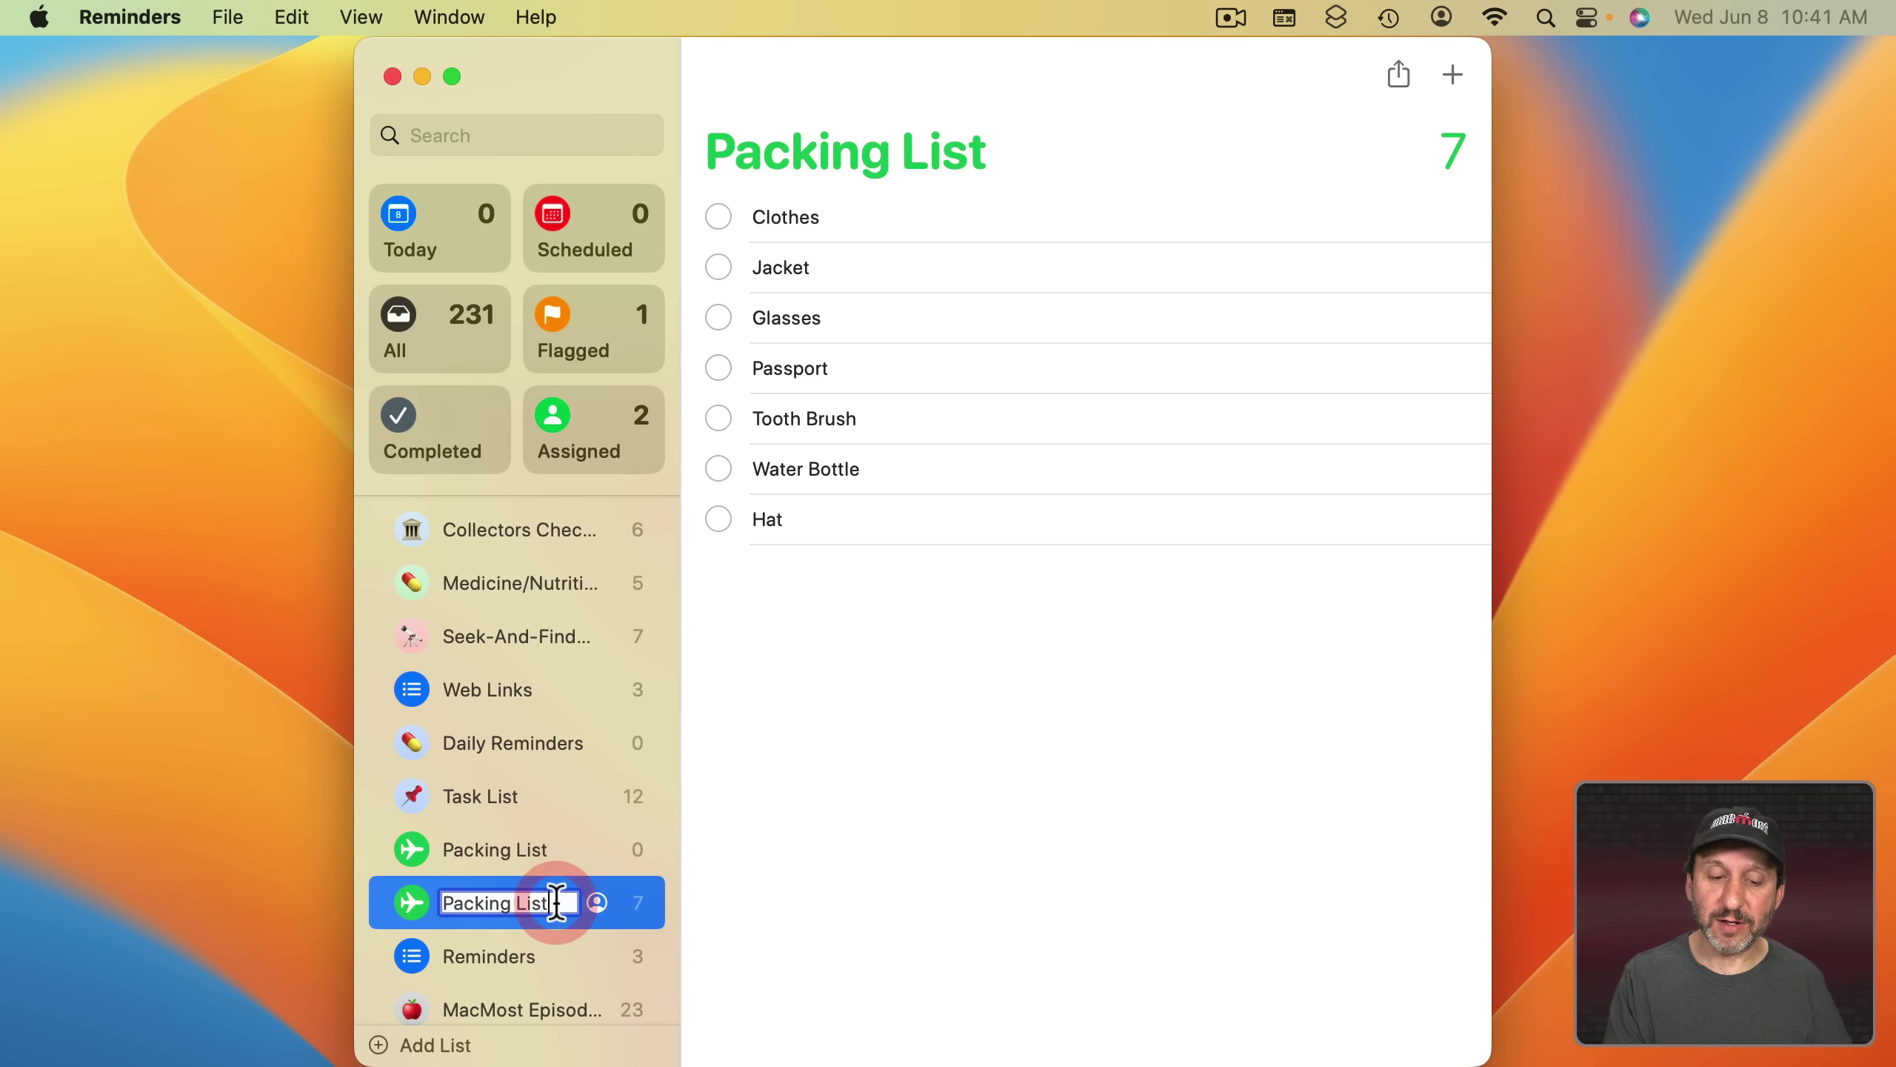
pyautogui.write('For Trip To...')
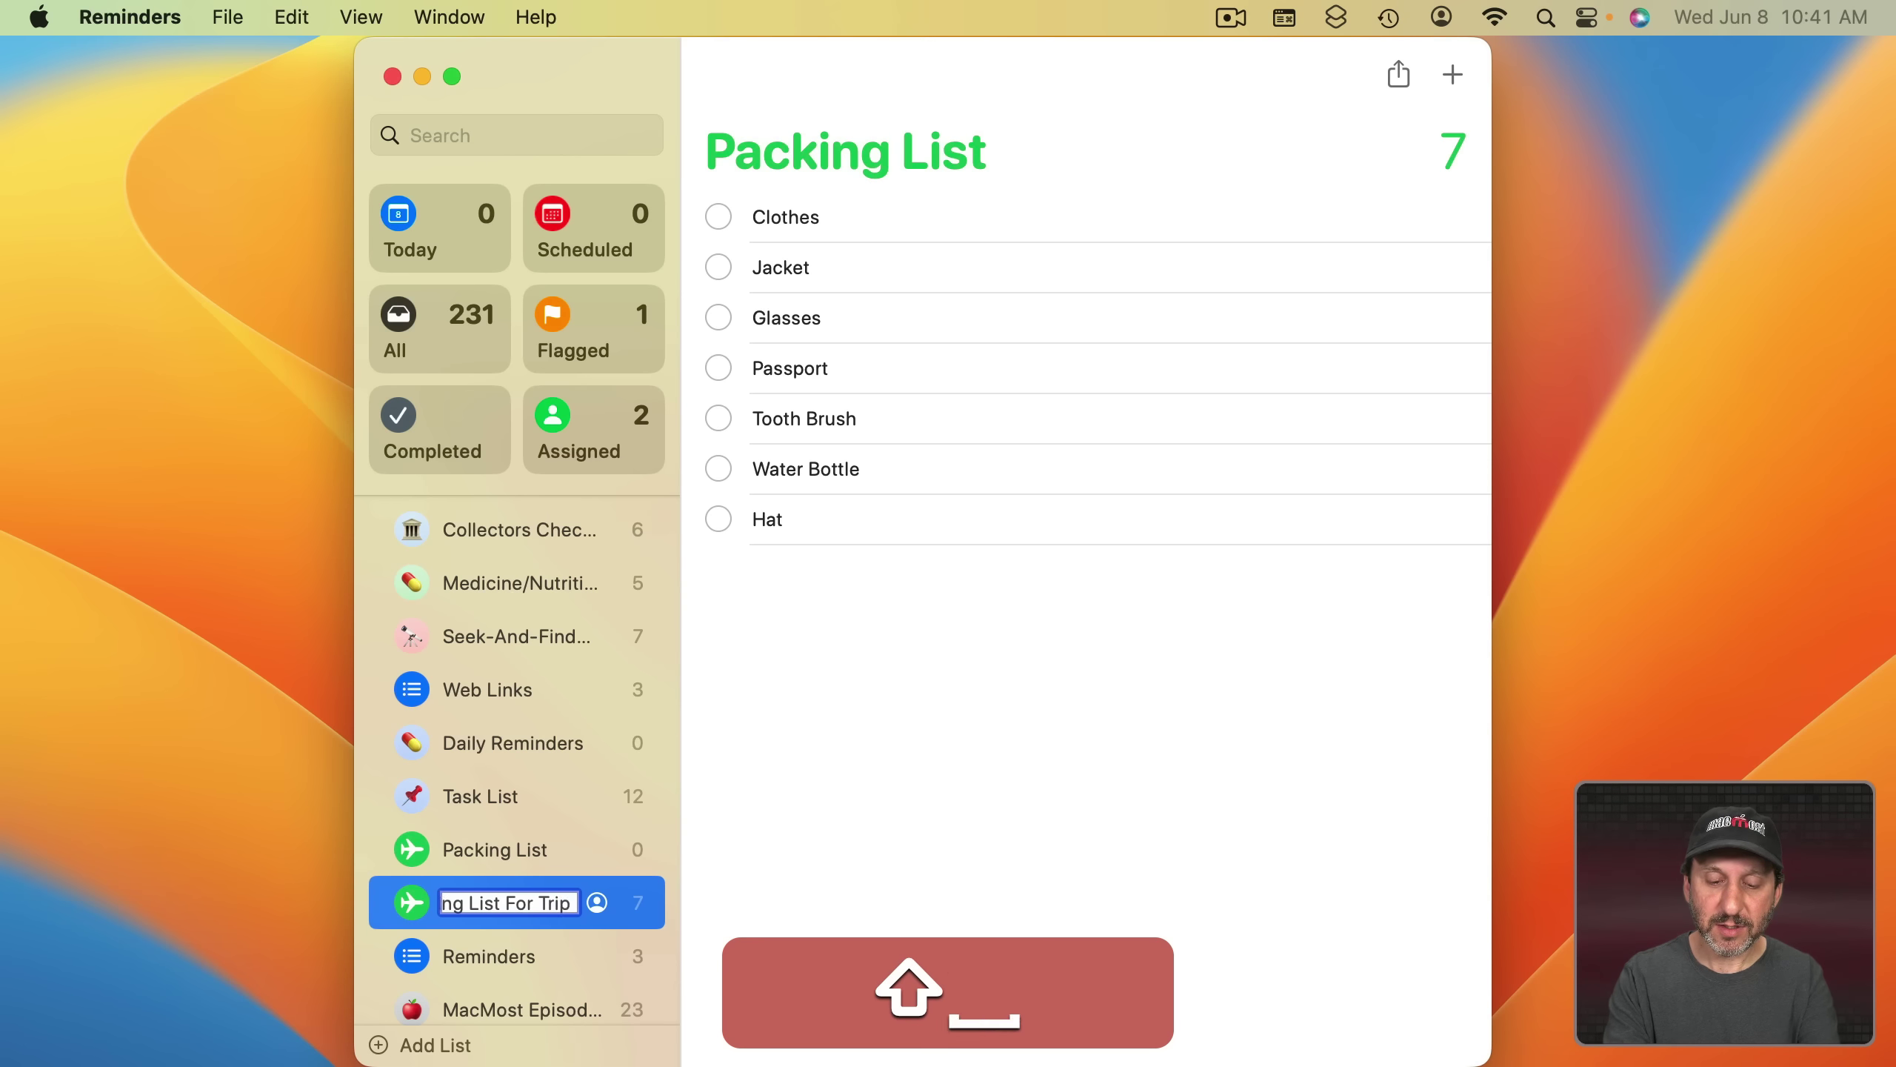
pyautogui.press('Return')
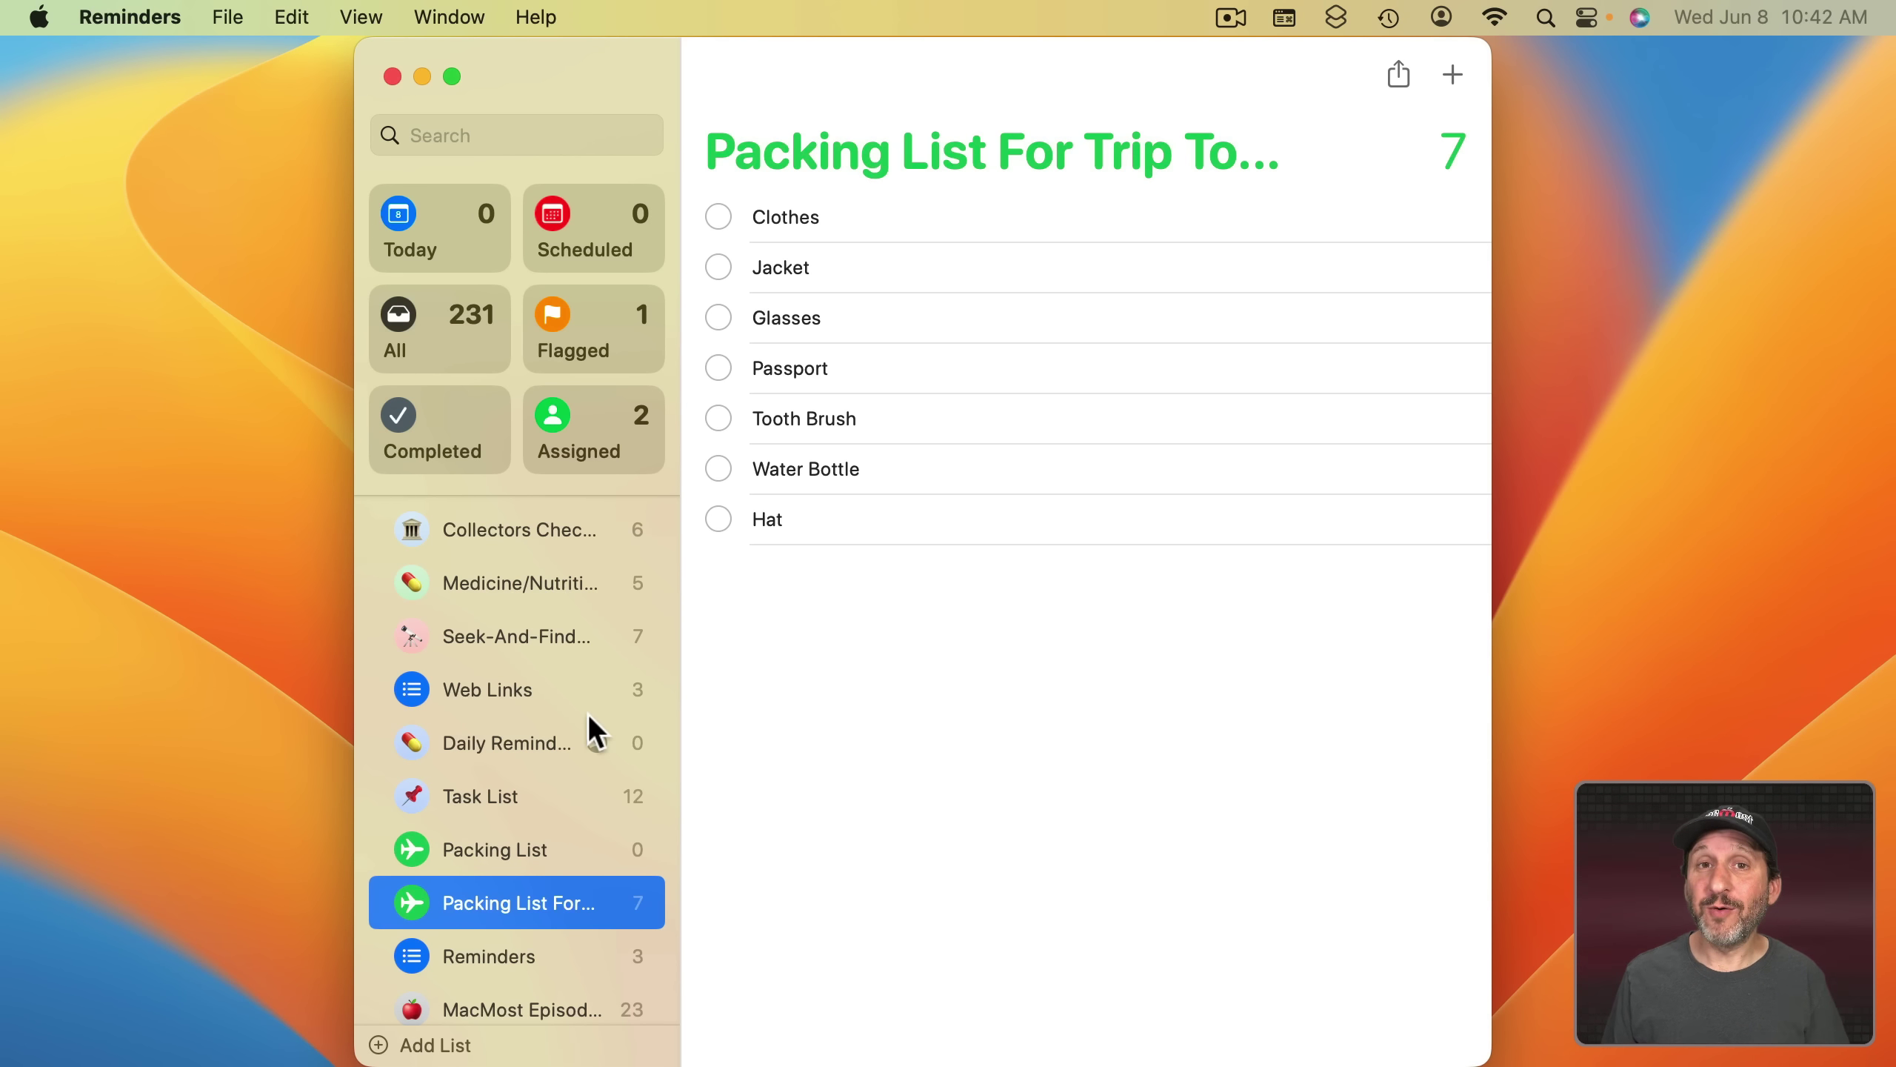
pyautogui.click(491, 803)
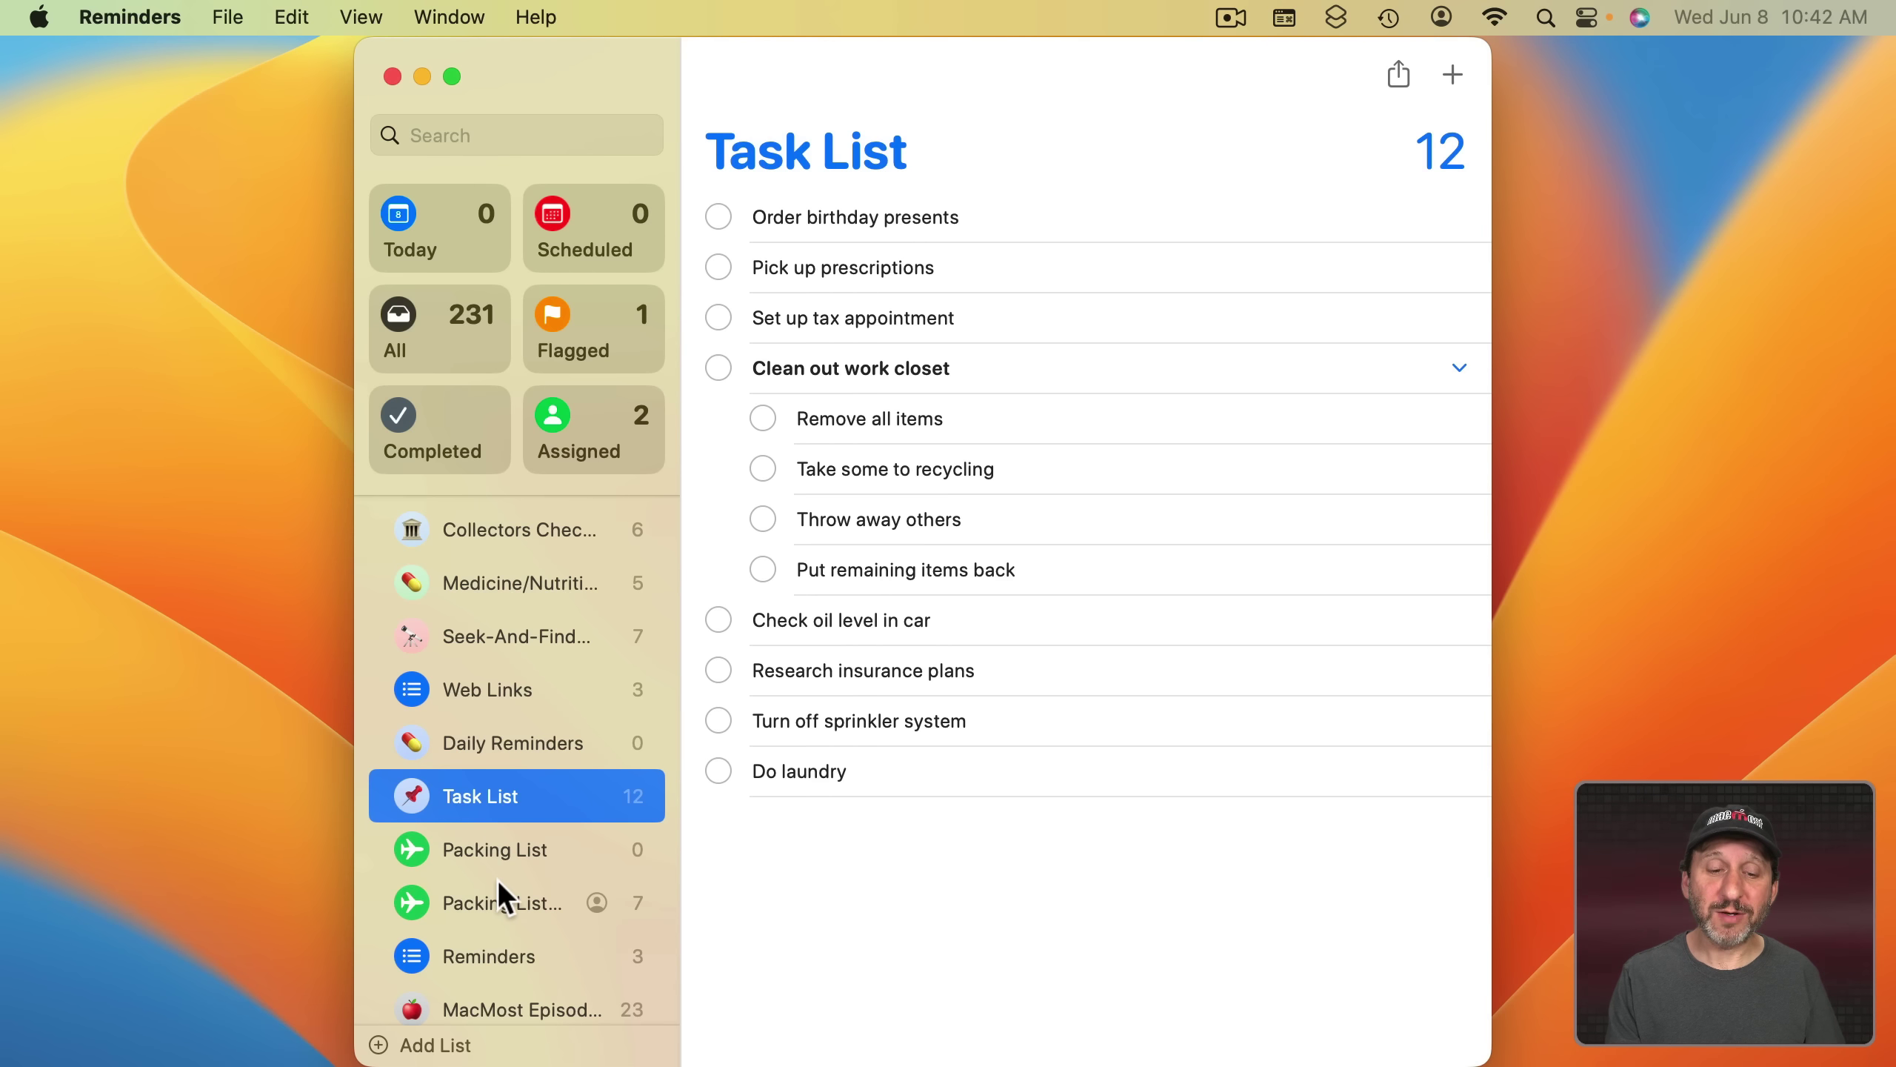
pyautogui.scroll(-5, 498, 880)
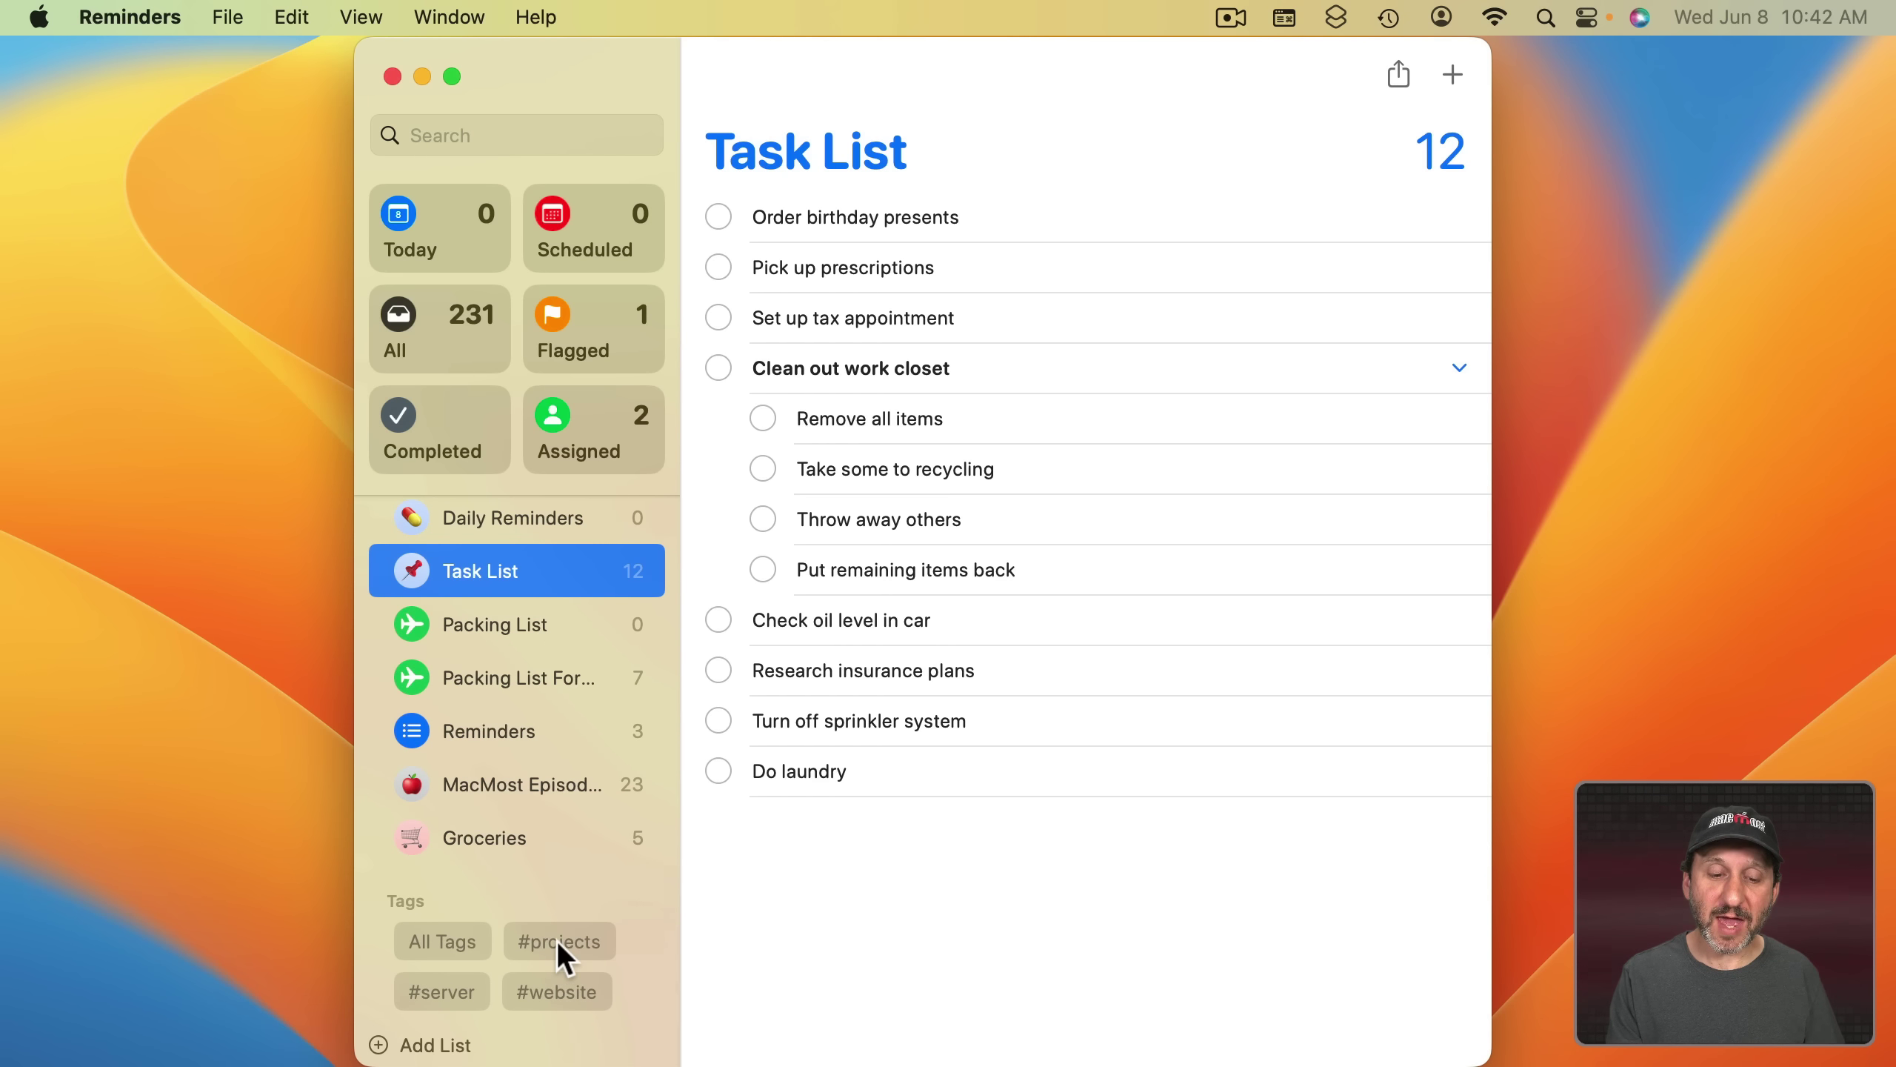
# - Filter reminders by #website and #server with Any Selected matching, then deselect #website
pyautogui.click(533, 993)
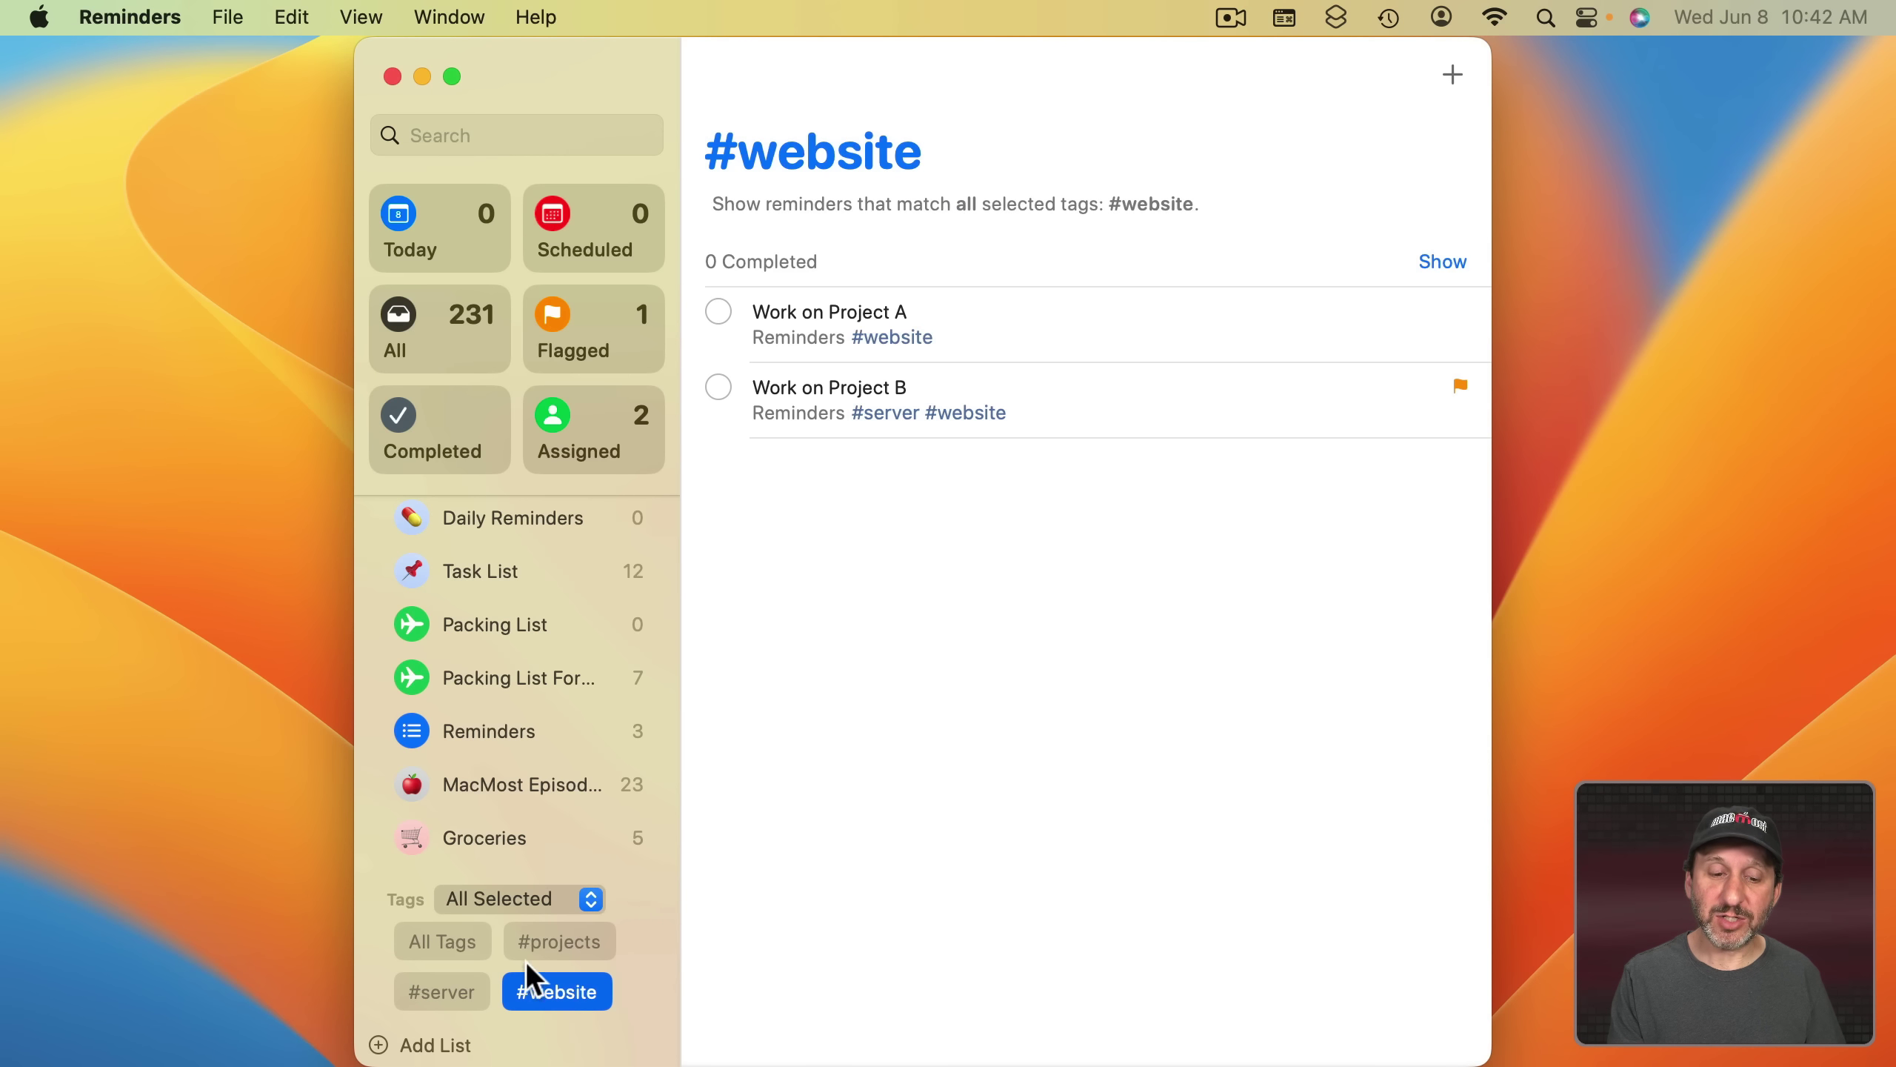
pyautogui.click(431, 987)
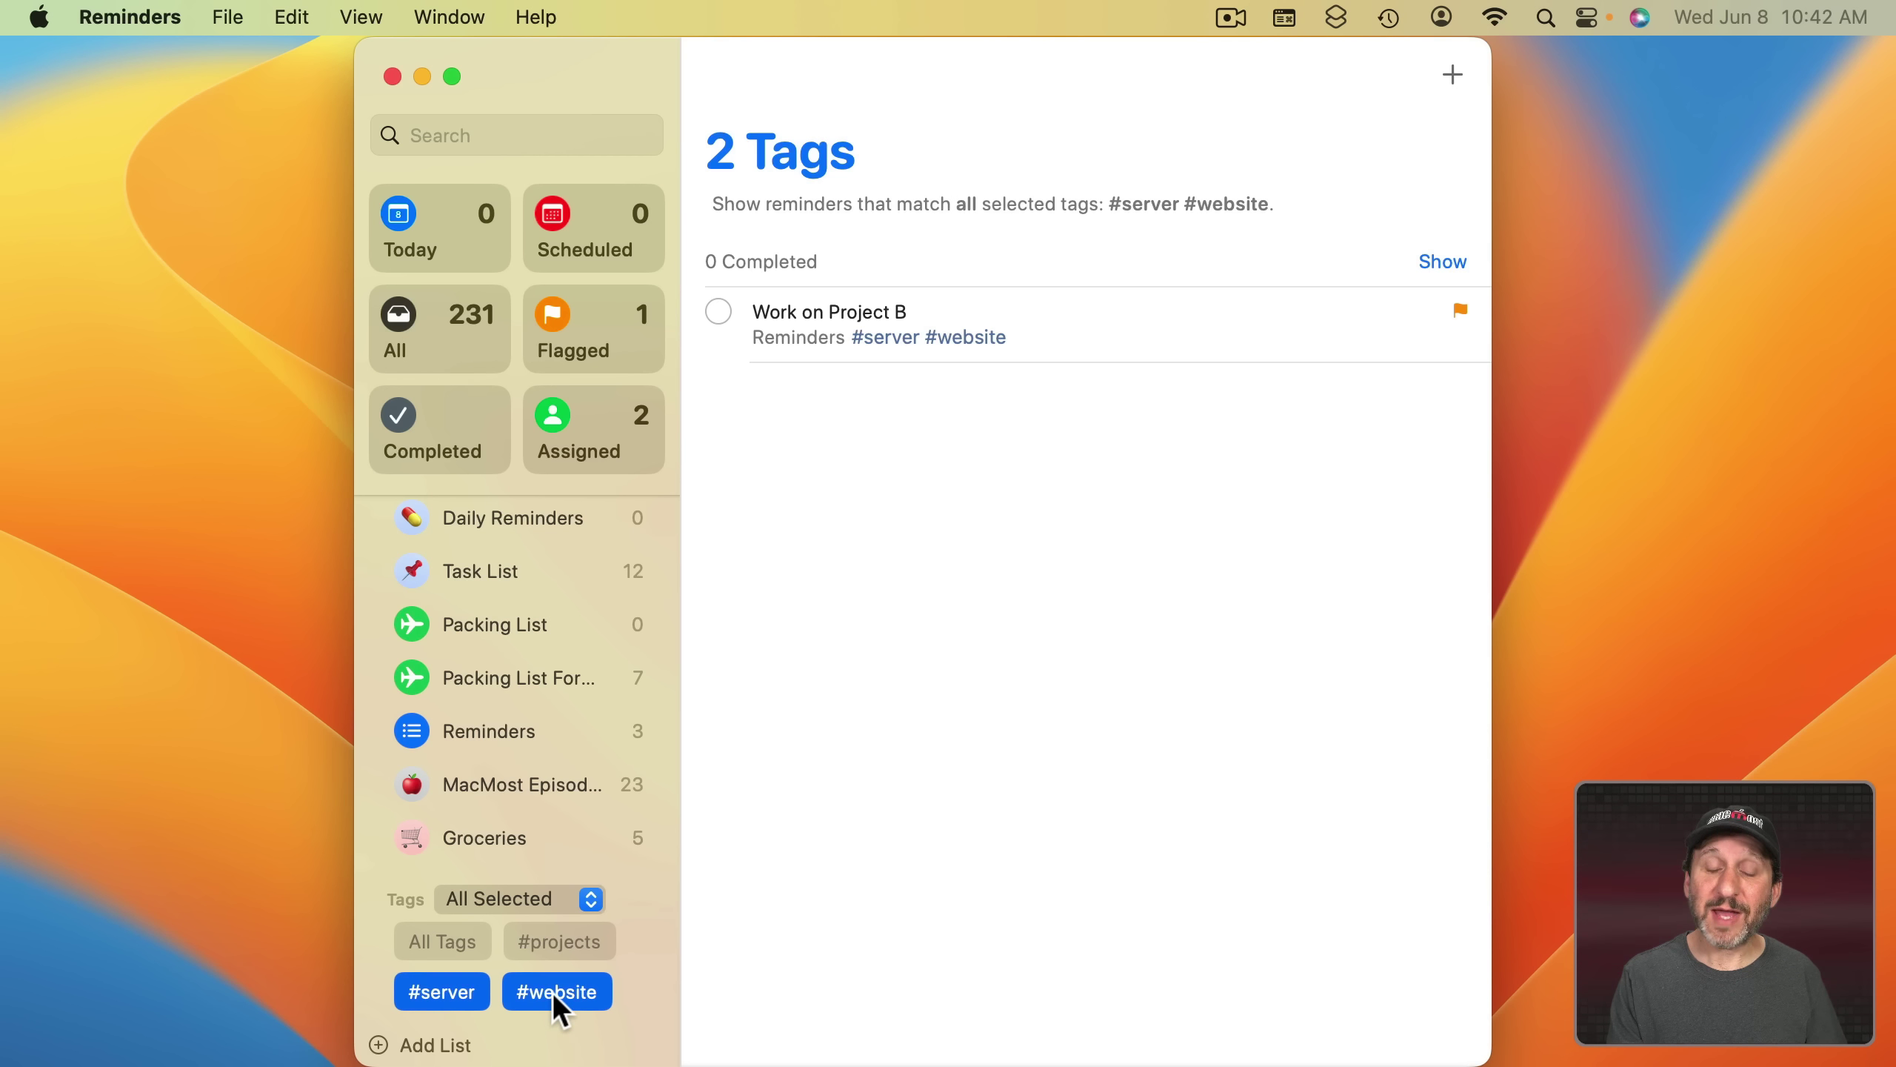
pyautogui.click(531, 896)
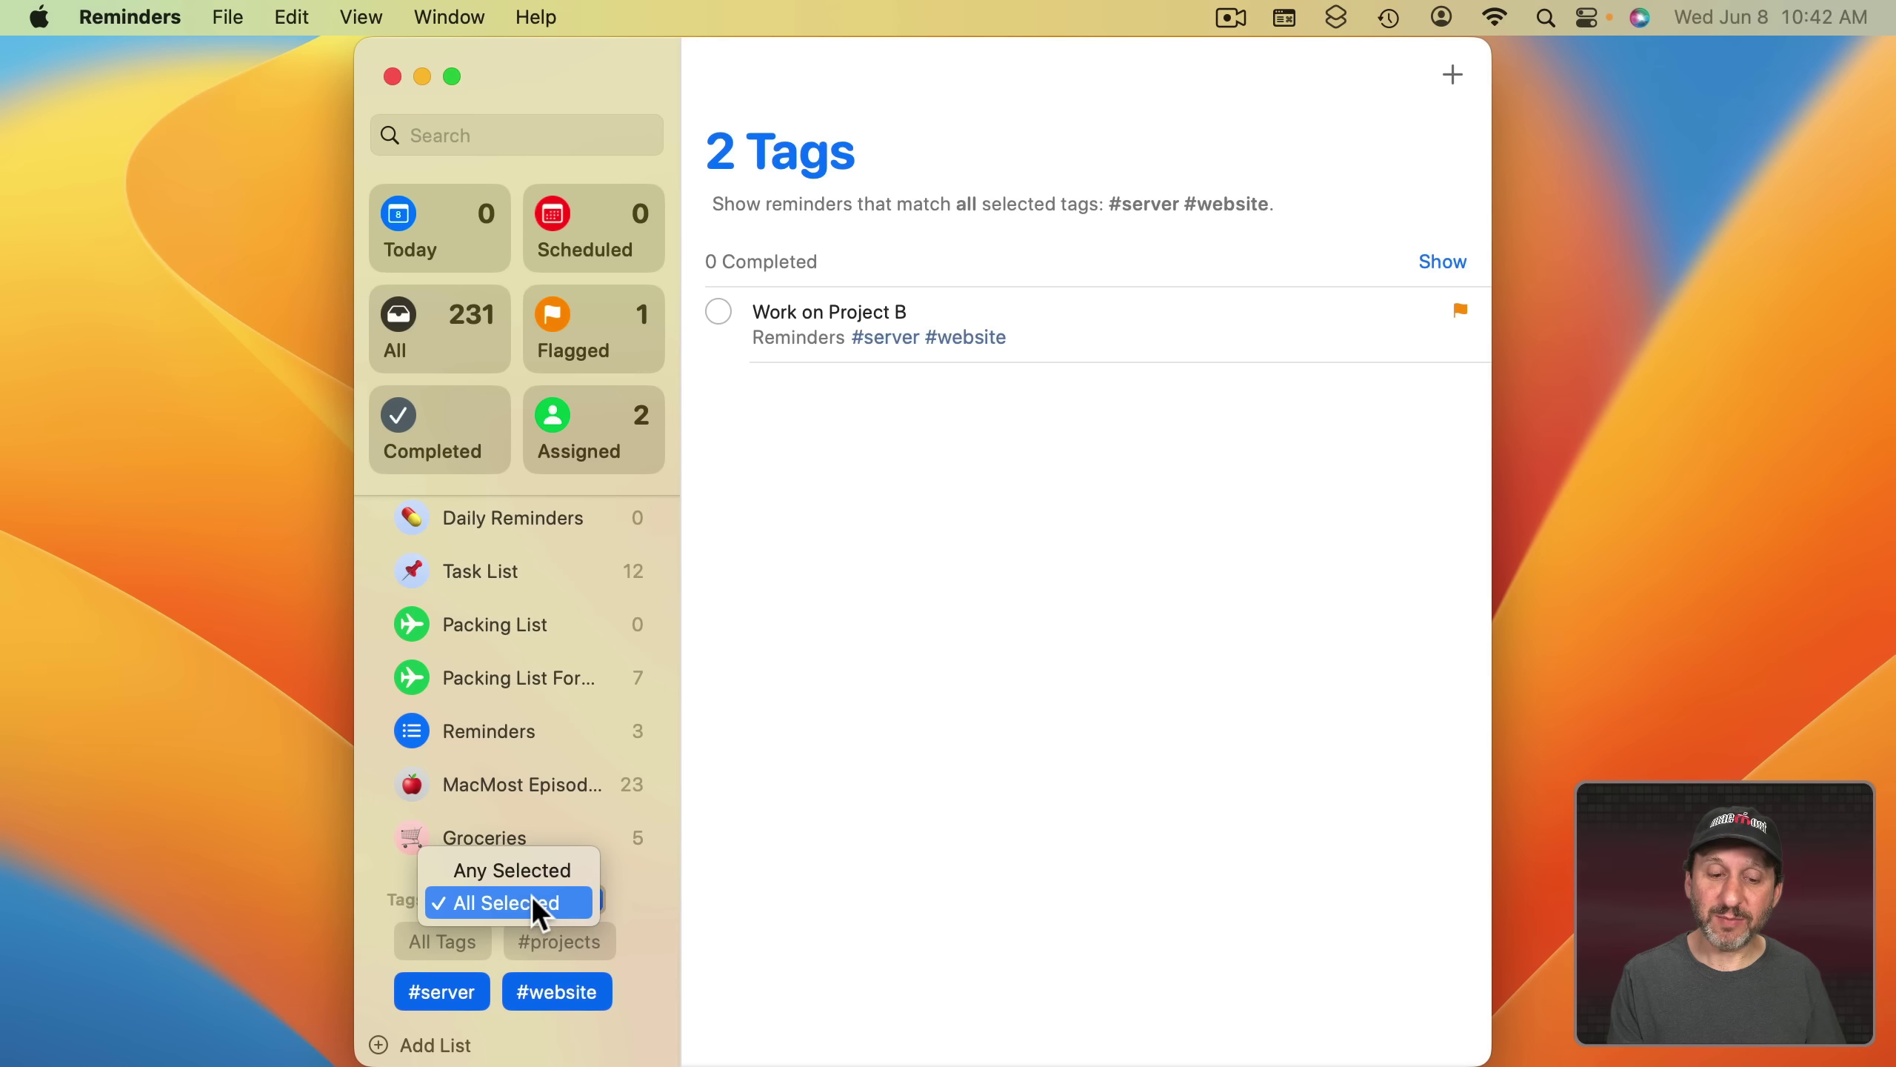
pyautogui.click(530, 873)
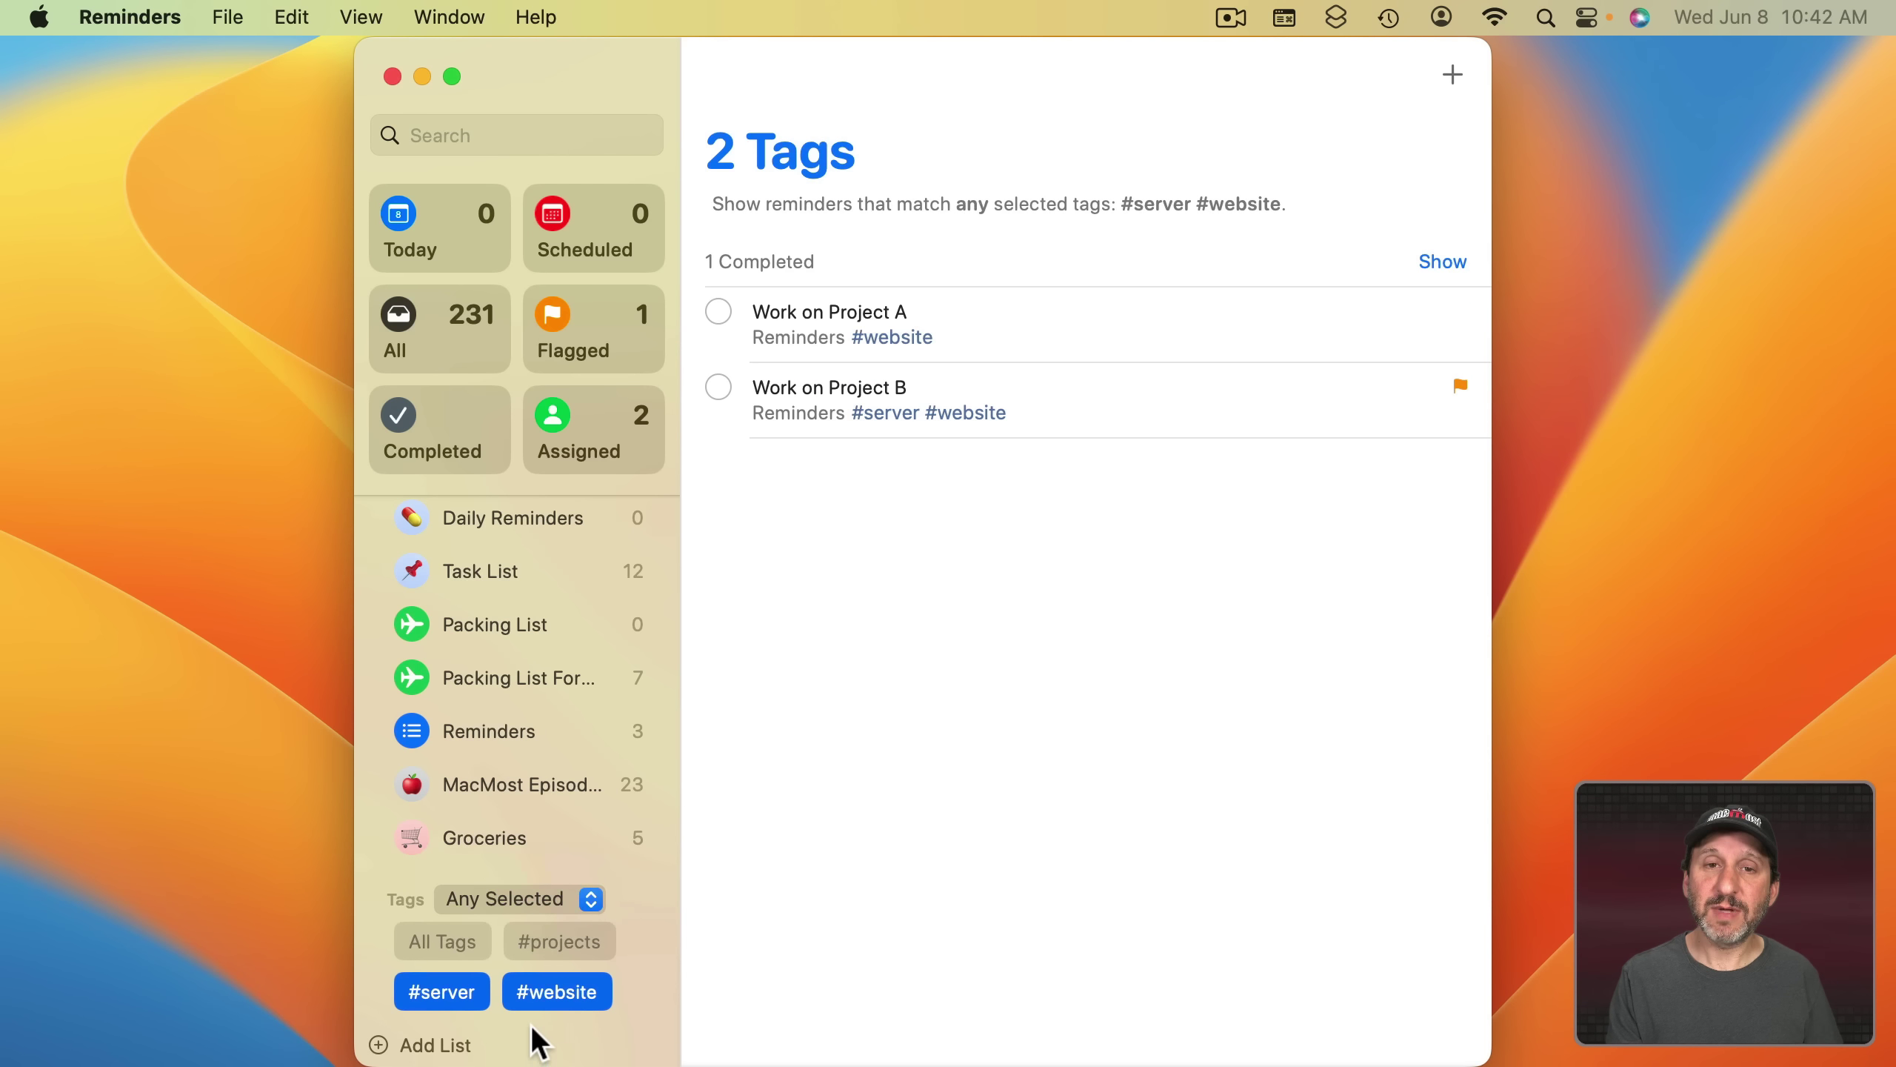
pyautogui.click(587, 989)
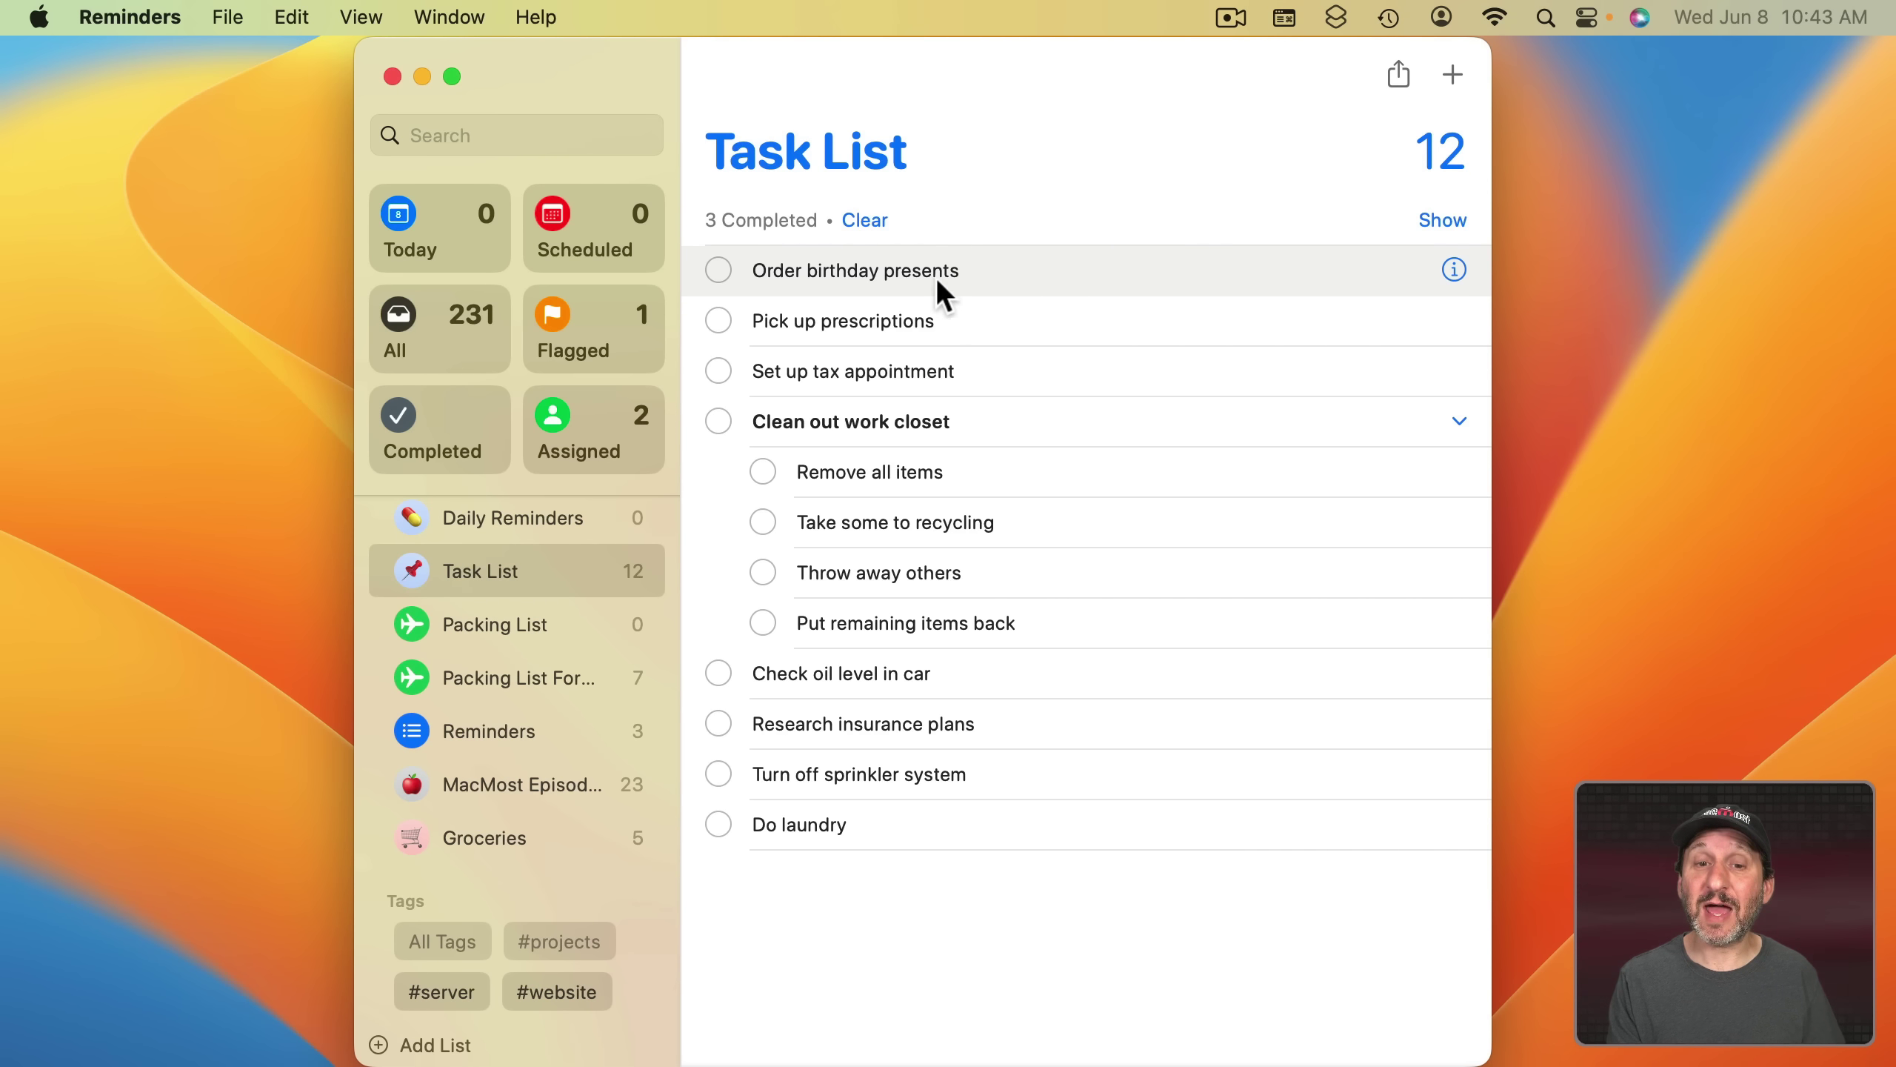
# - Add the note 'Something' to Order birthday presents and browse its Font and Bullets and Numbering options
pyautogui.click(1453, 271)
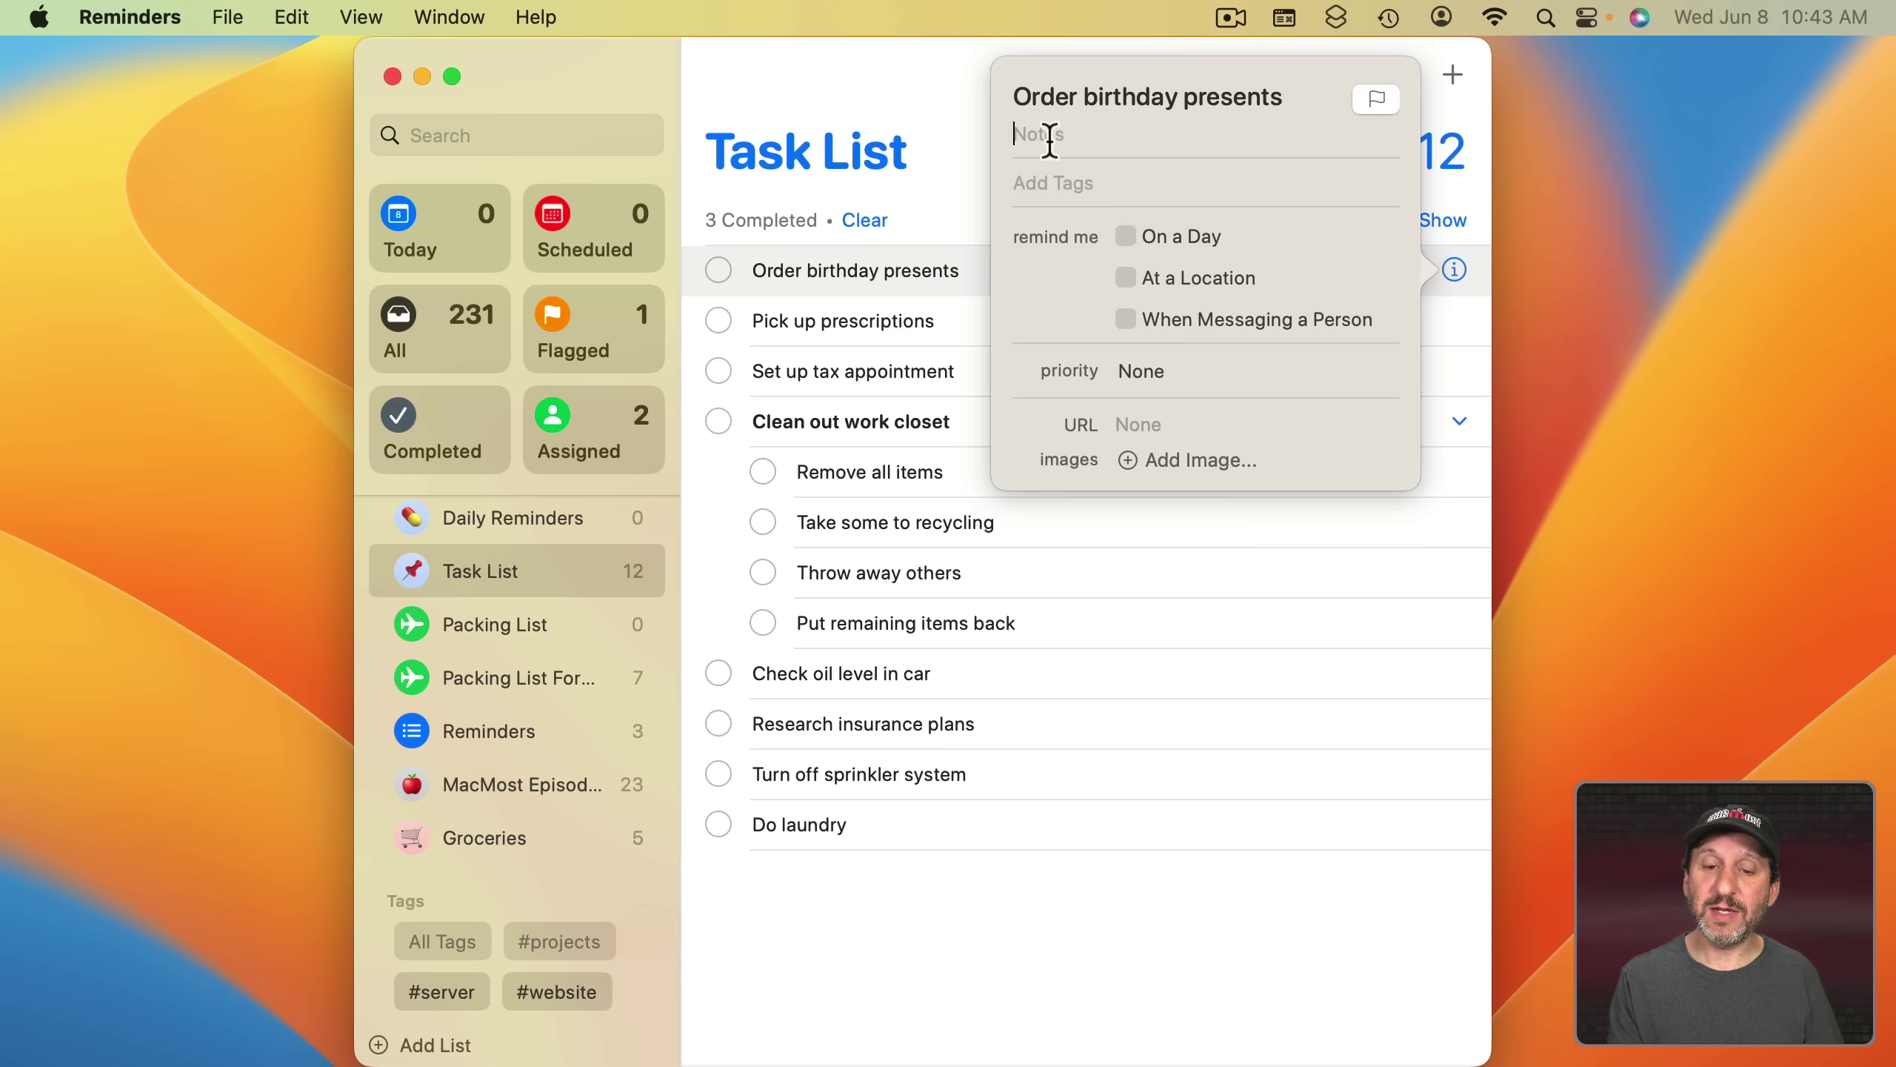
pyautogui.click(1049, 141)
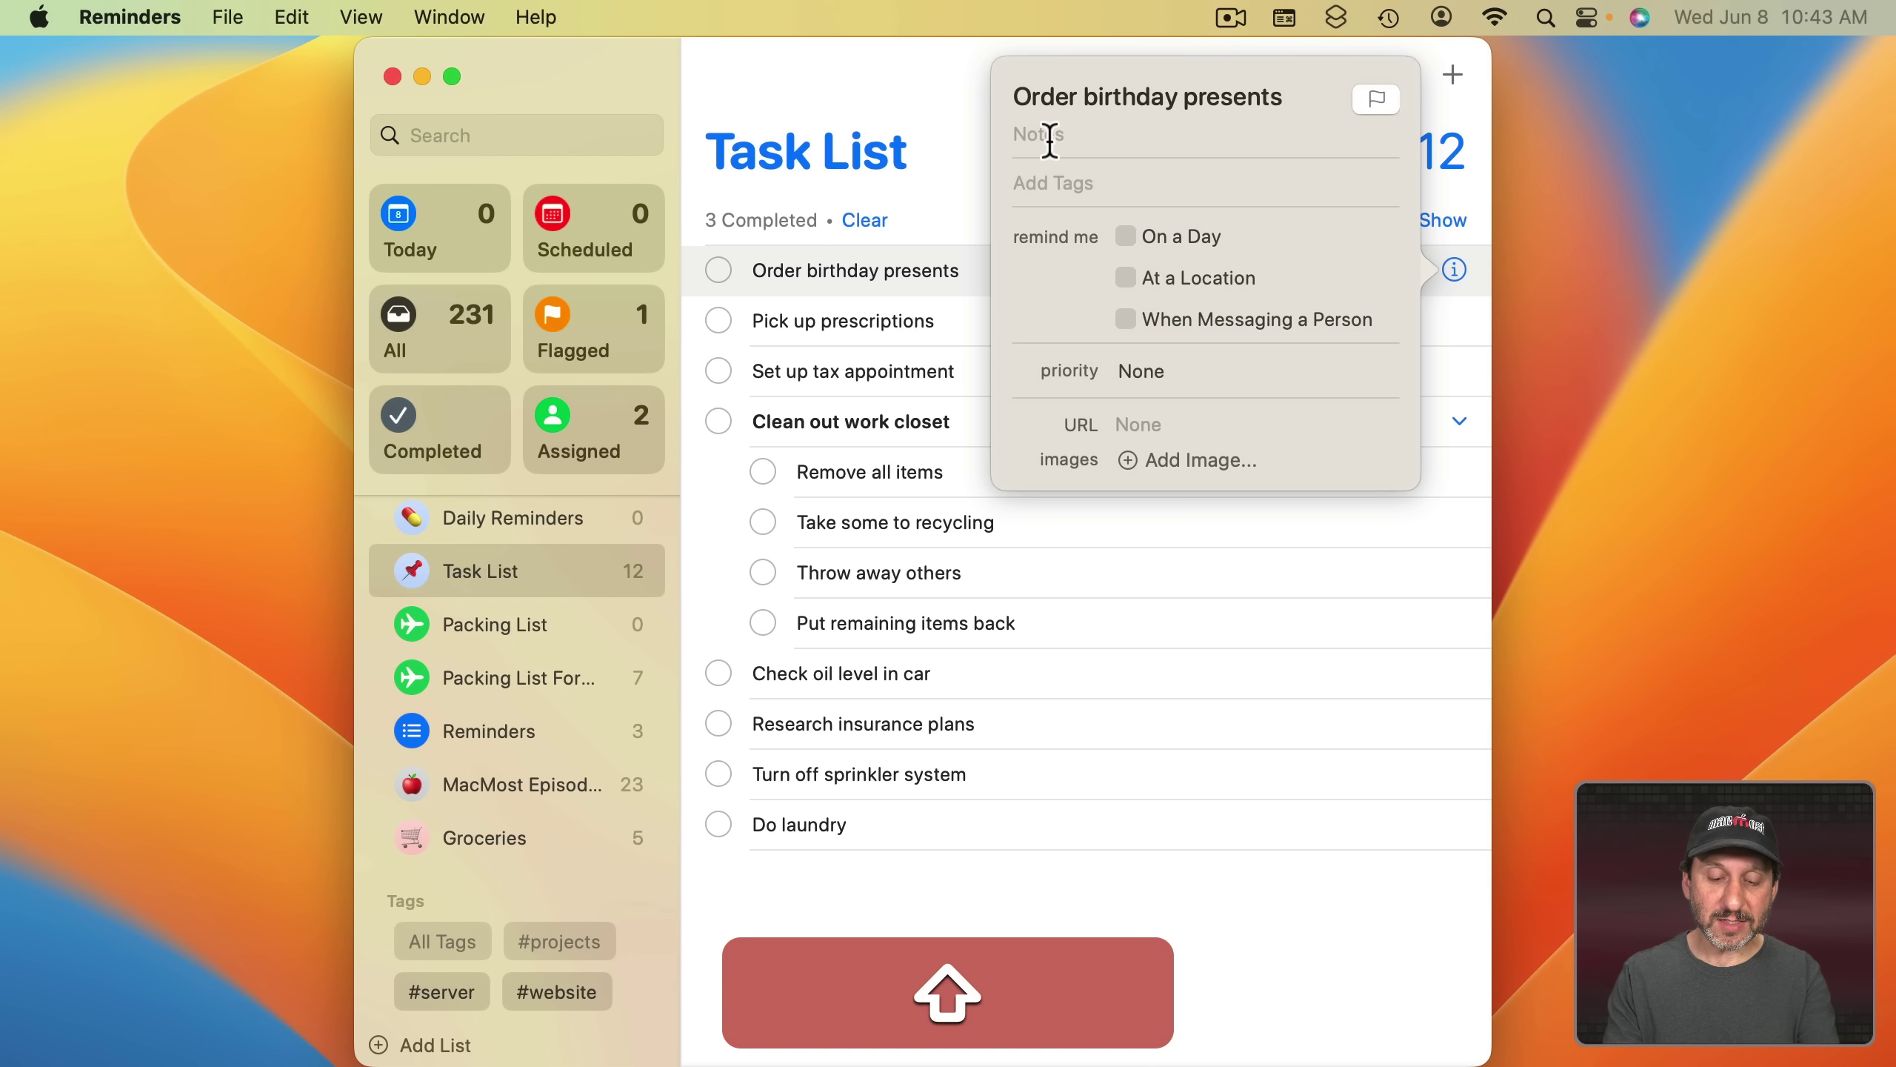
pyautogui.write('Something')
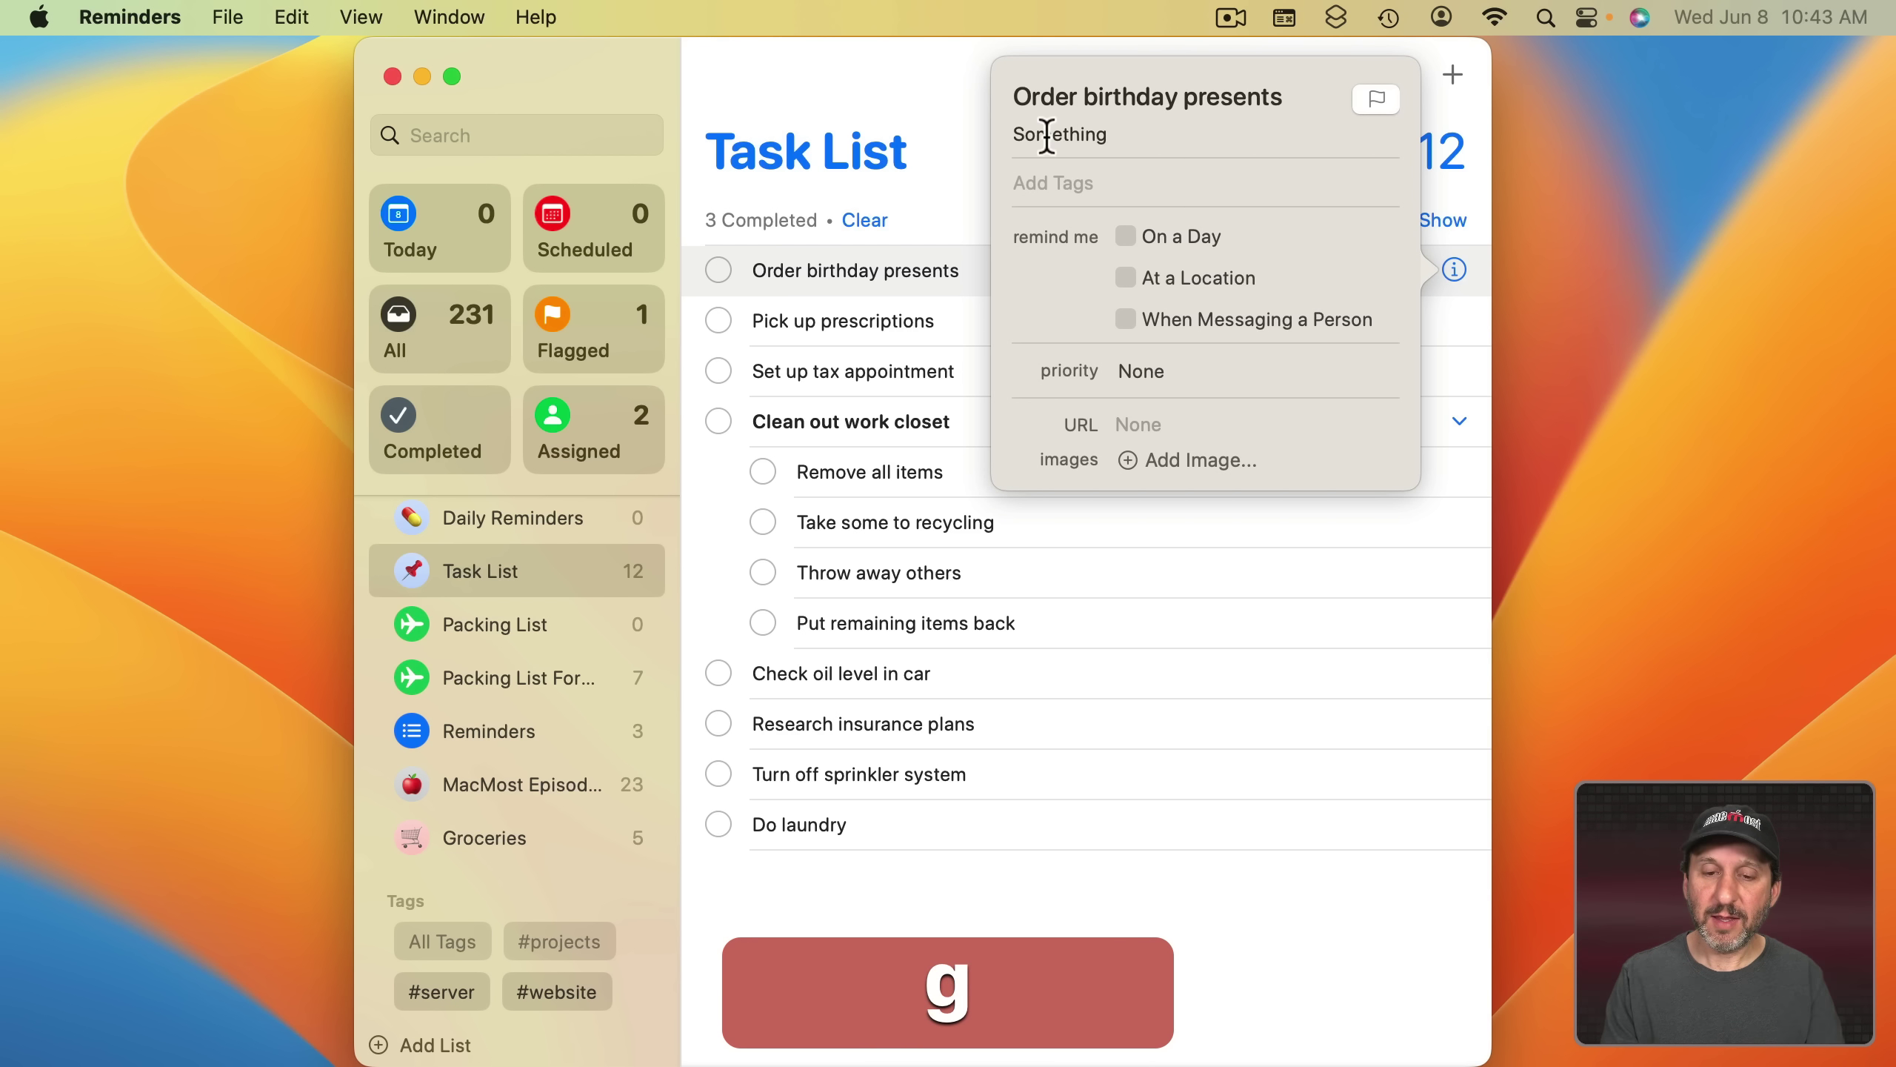
pyautogui.doubleClick(1049, 136)
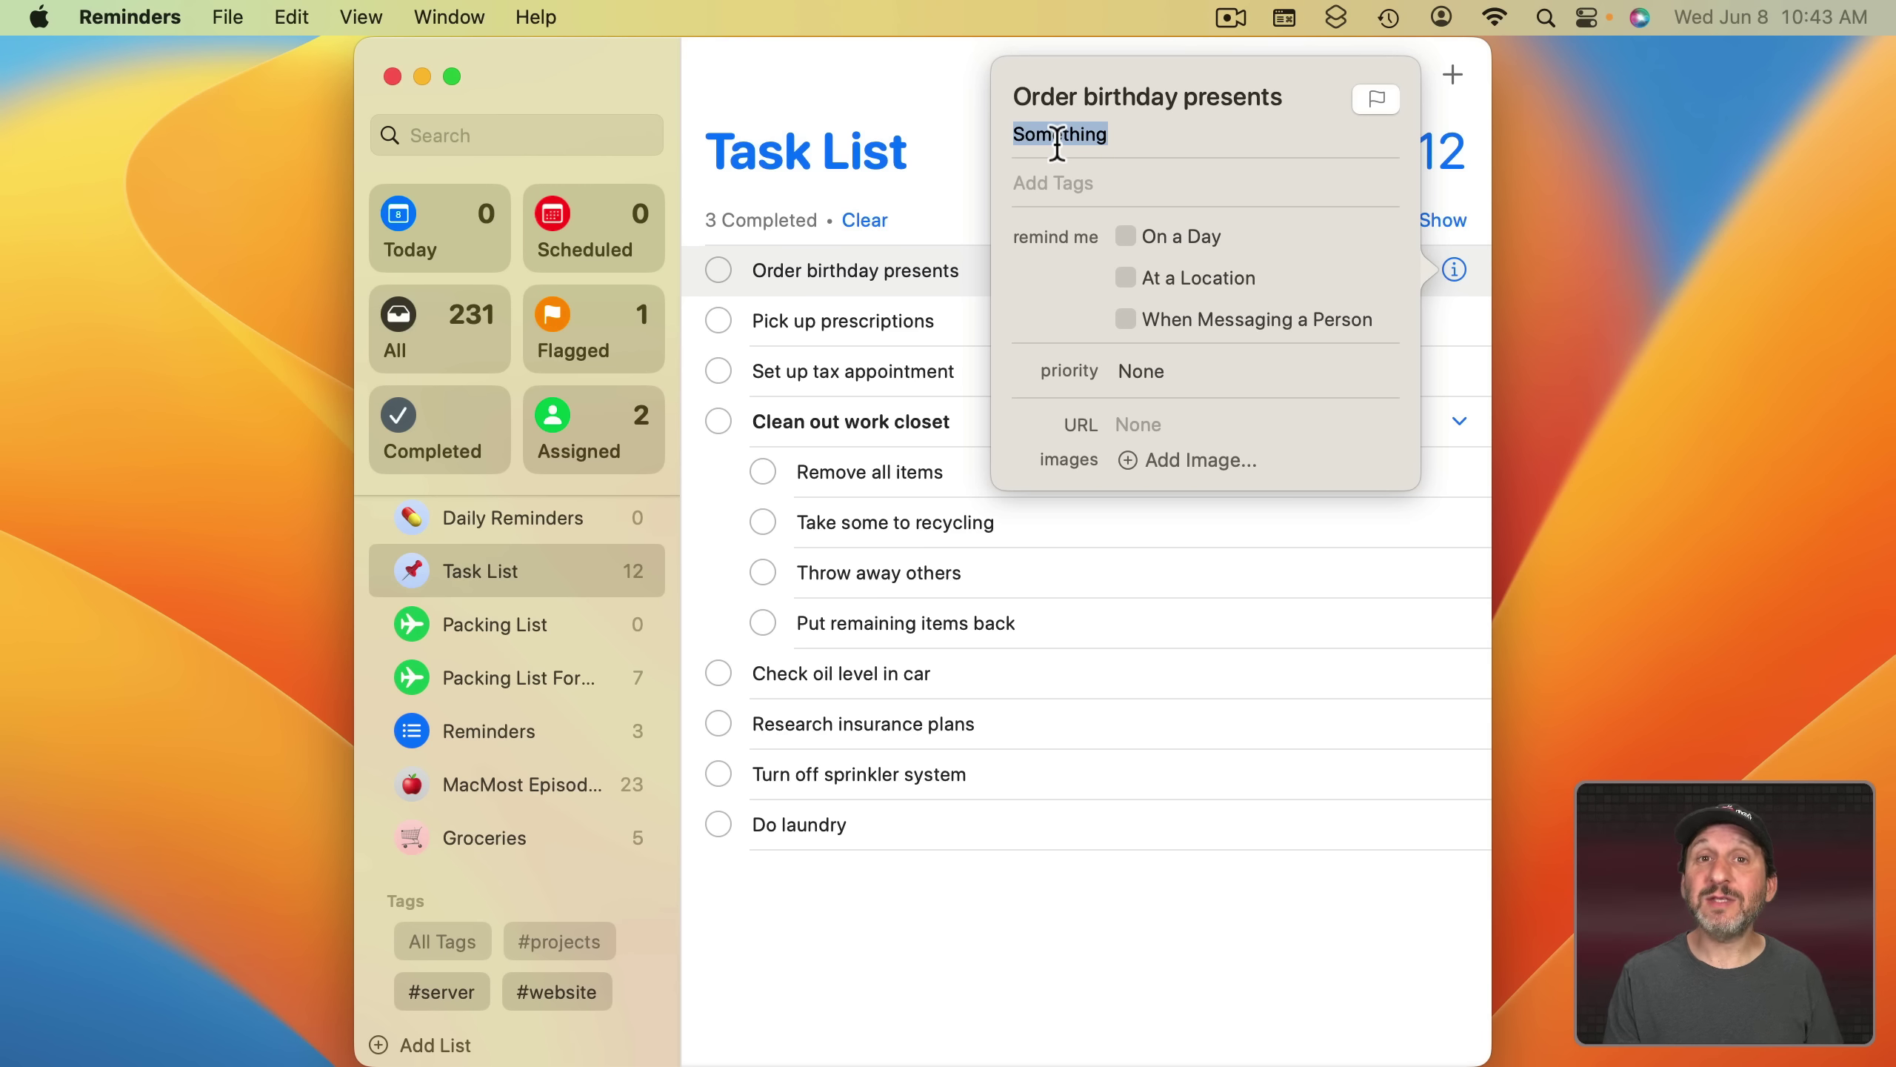
pyautogui.rightClick(1057, 142)
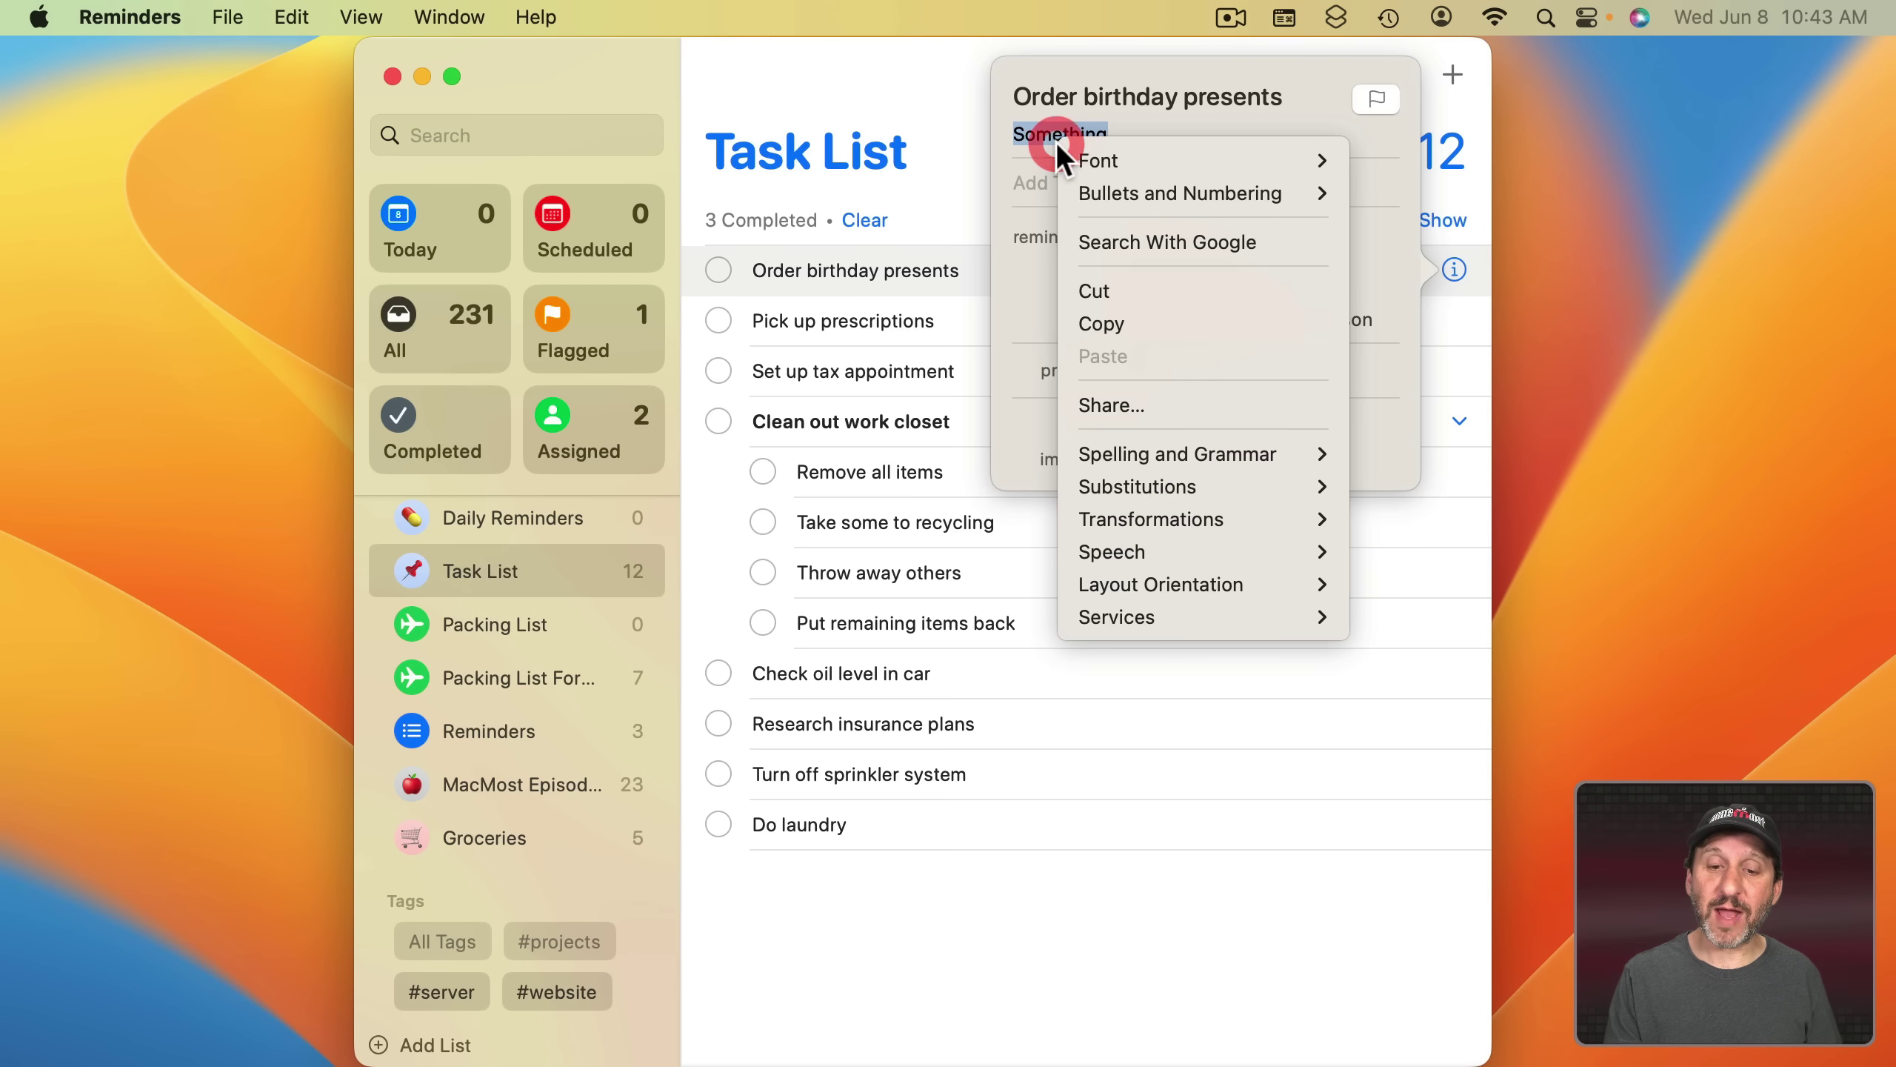
pyautogui.moveTo(1083, 159)
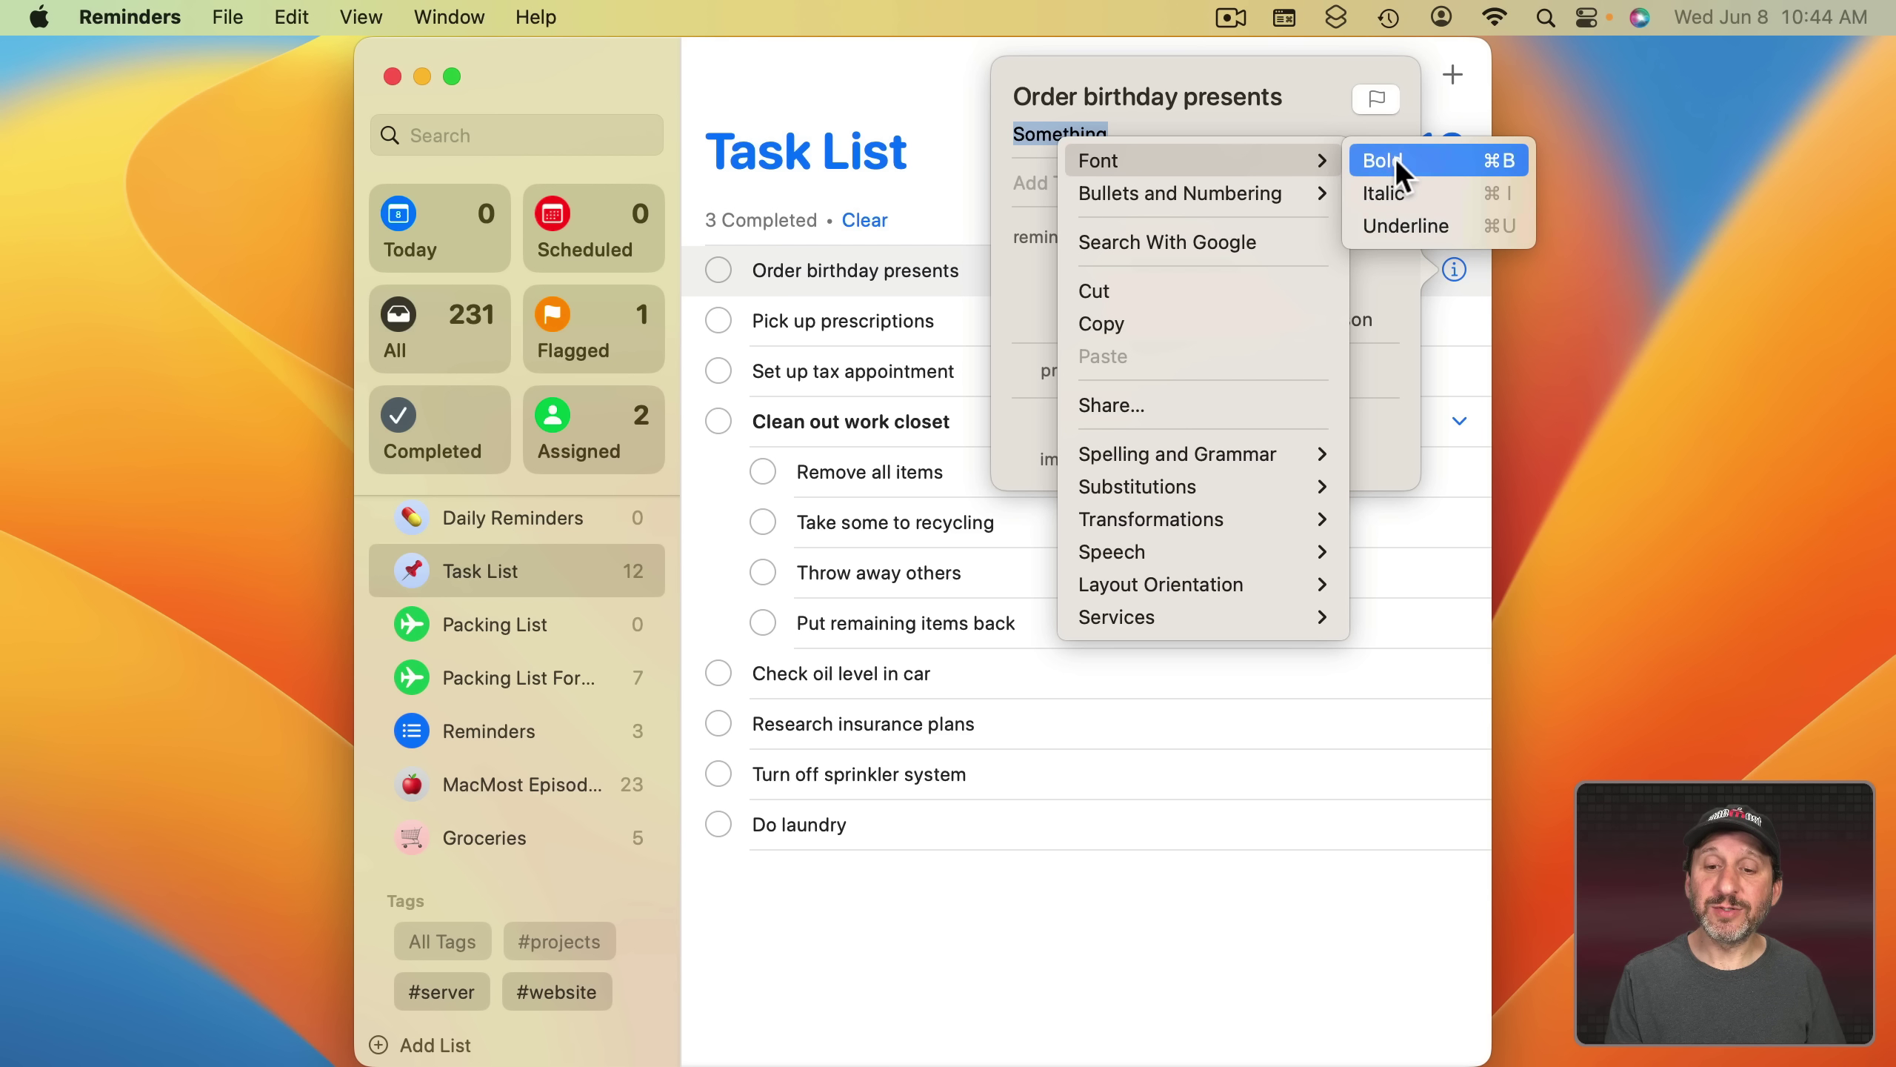
pyautogui.moveTo(1283, 186)
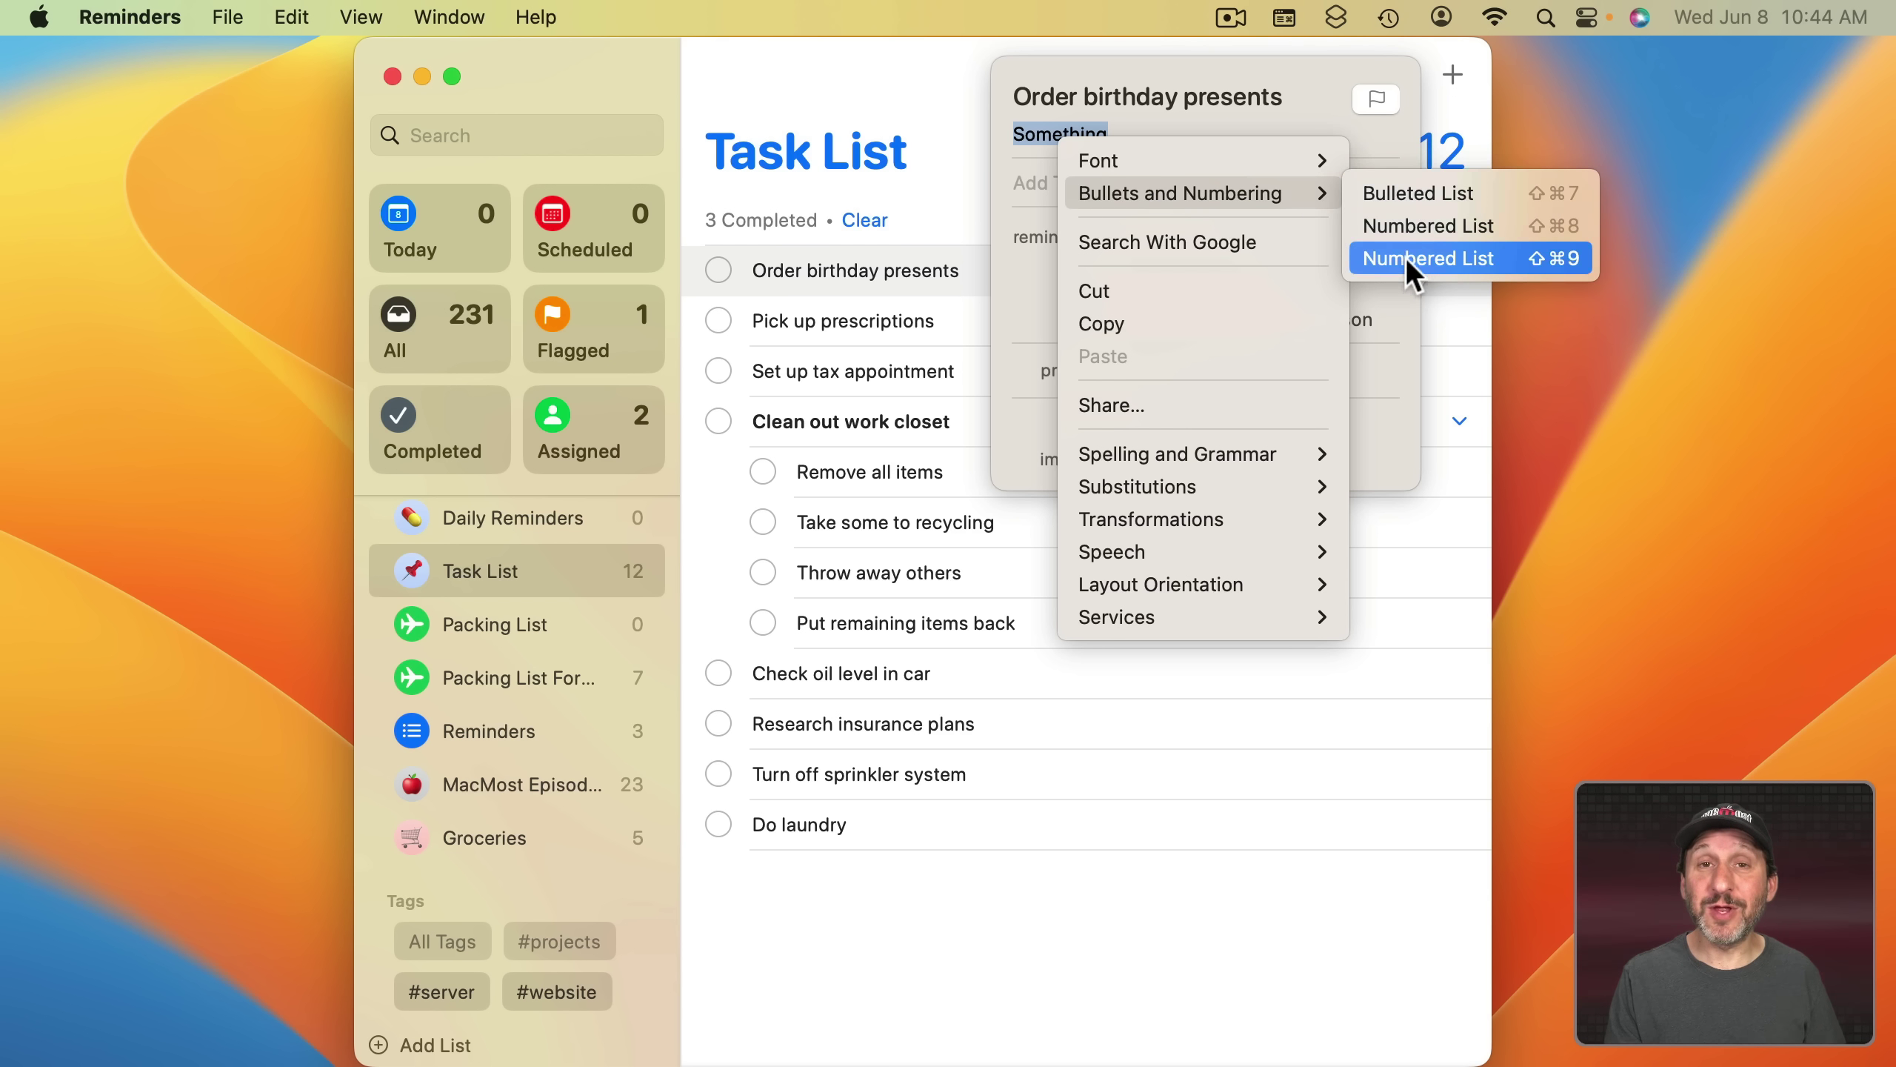